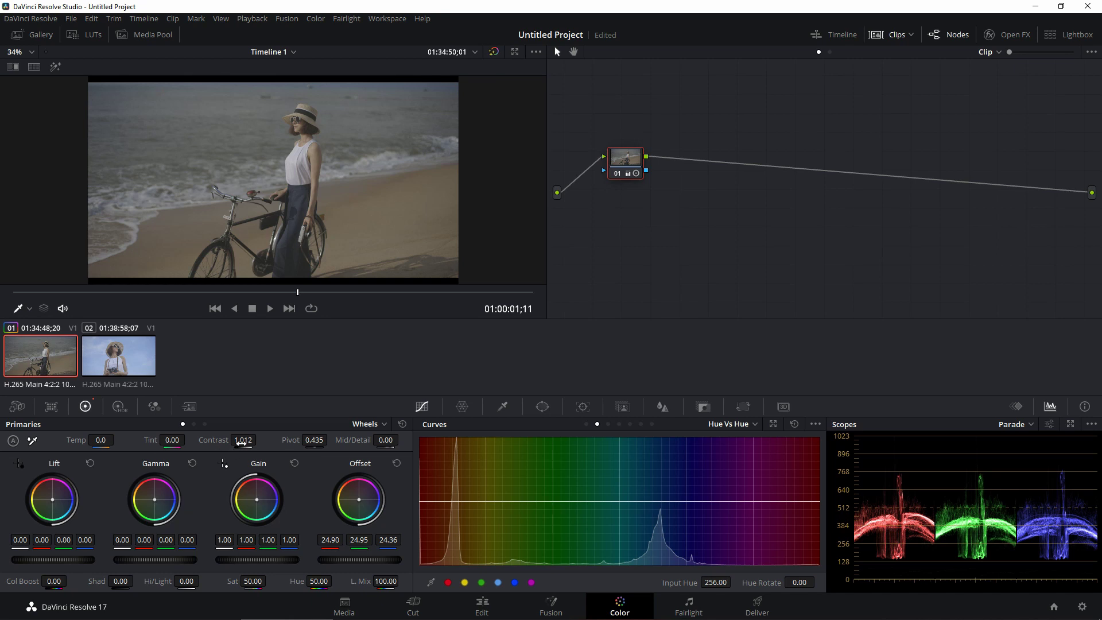
- Grade node 01 with Contrast 1.128, reddish Gain 1.13/0.96/0.99 and Gamma -0.02/0.01/0.00, and switch the primaries to Log wheels
drag(241, 442, 314, 457)
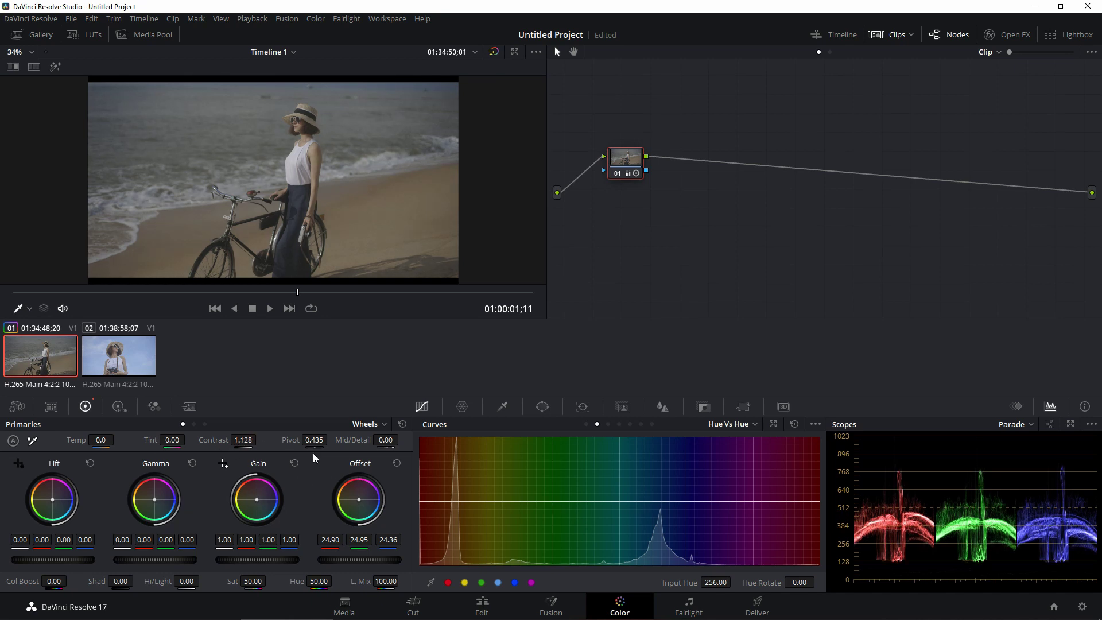
drag(257, 514, 259, 503)
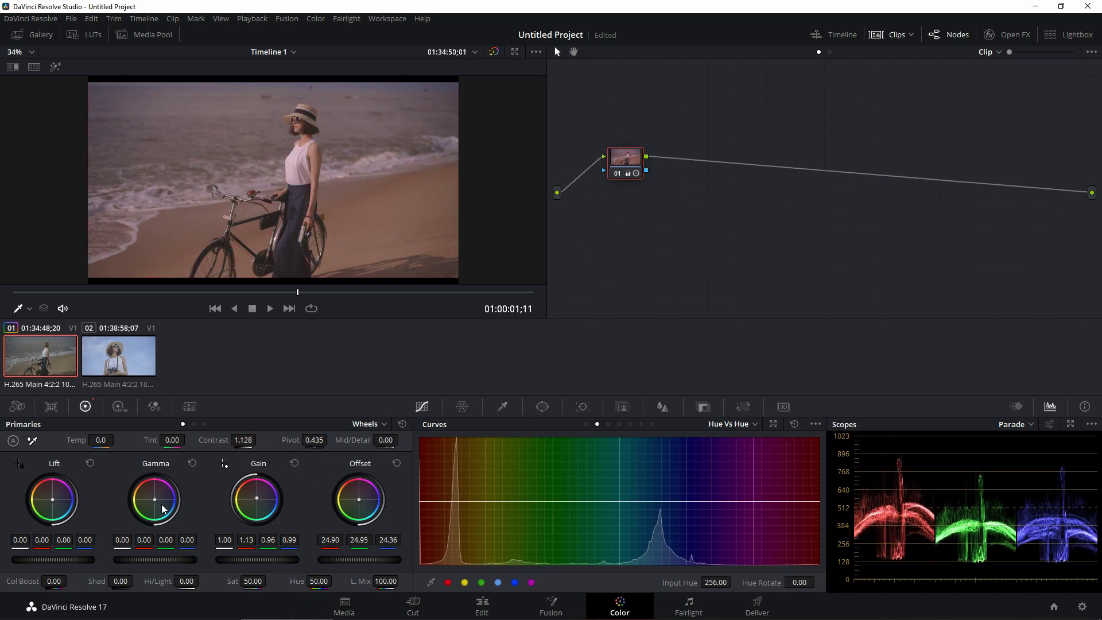
drag(155, 503, 155, 505)
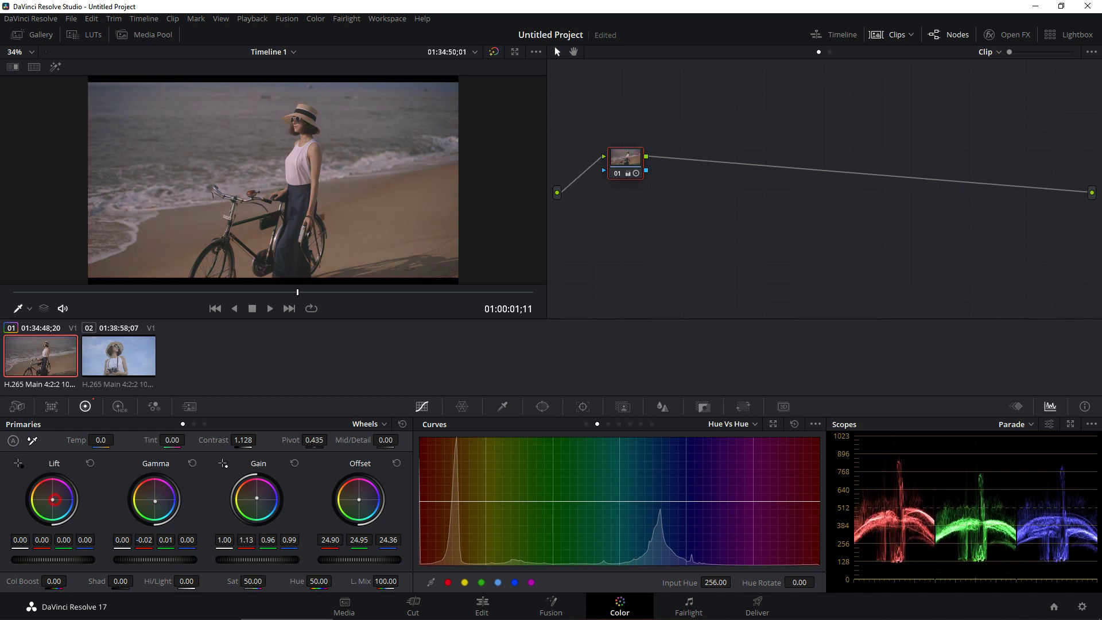
click(205, 425)
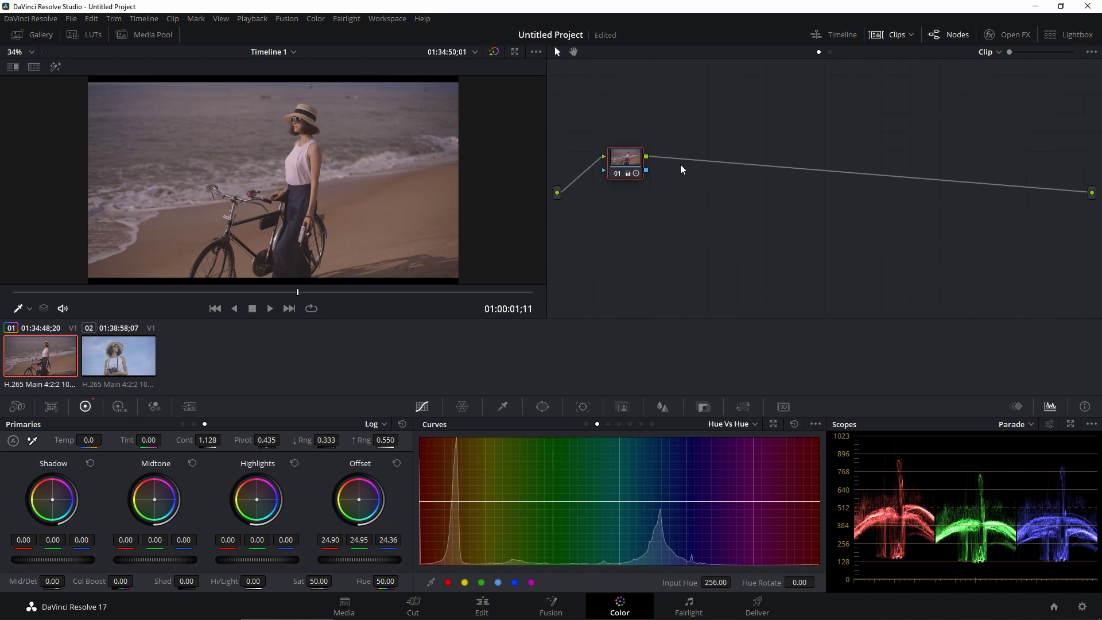
- Add two serial nodes following node 01 in the node graph
key(alt+s)
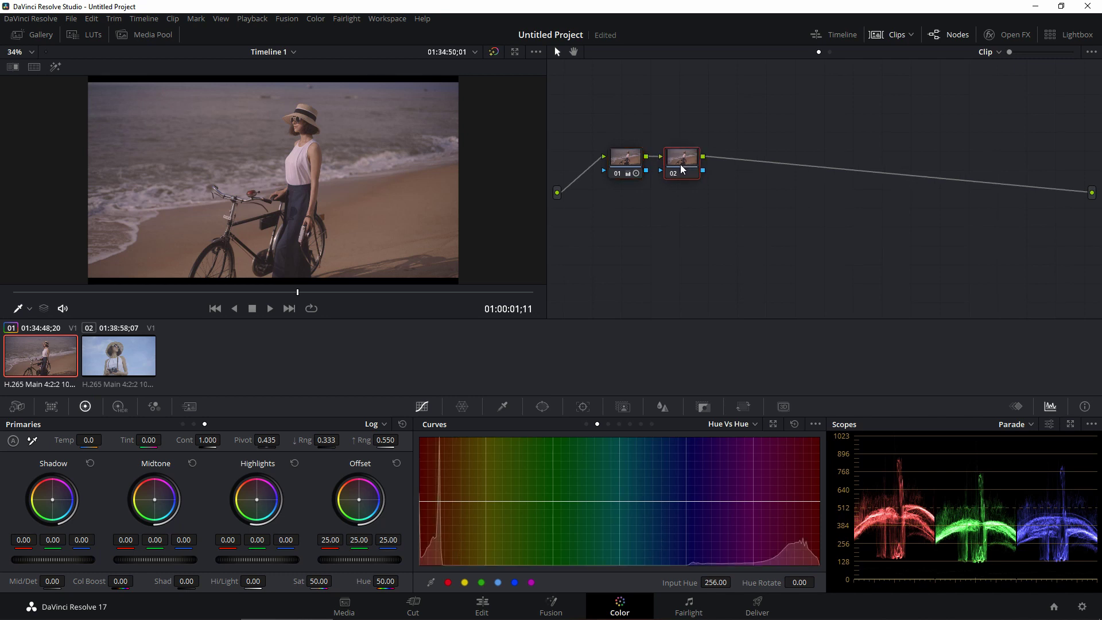
click(637, 168)
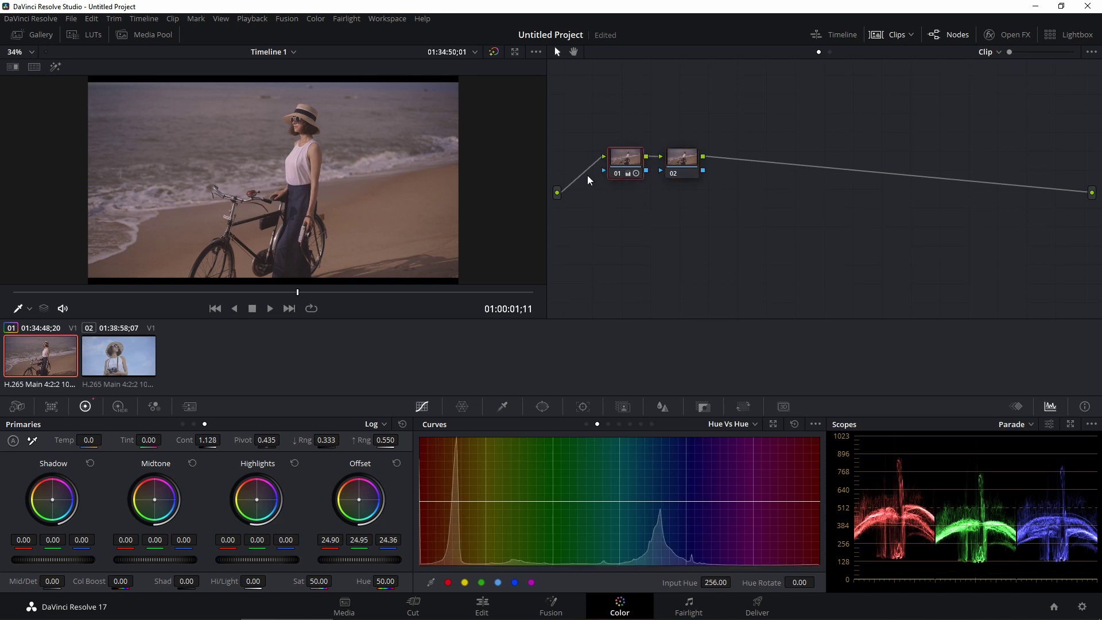
right_click(625, 162)
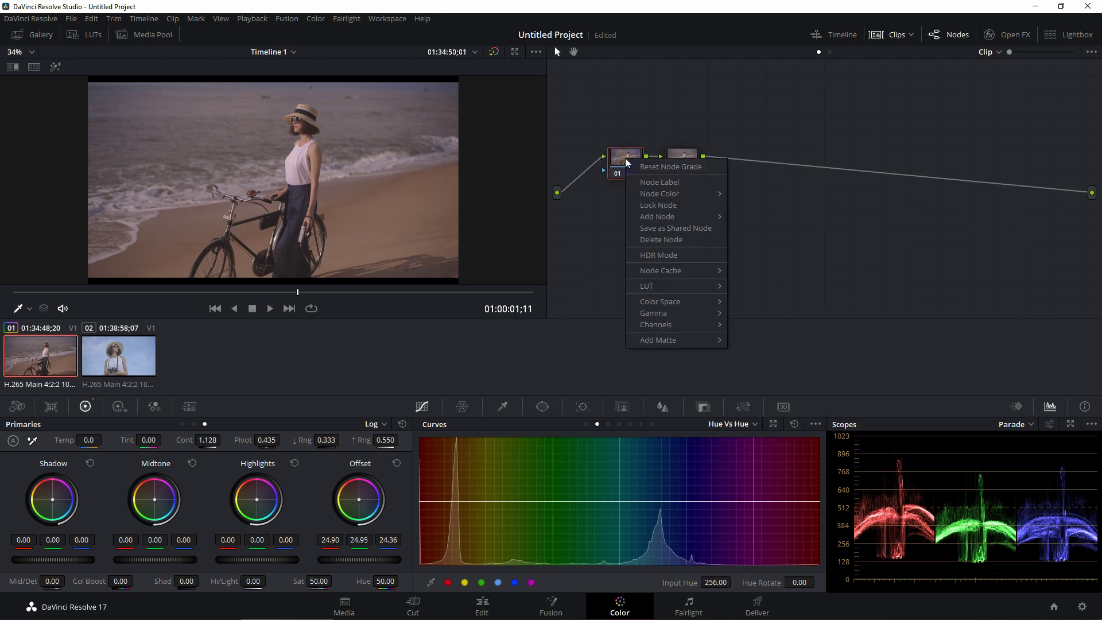
mouse_move(660, 214)
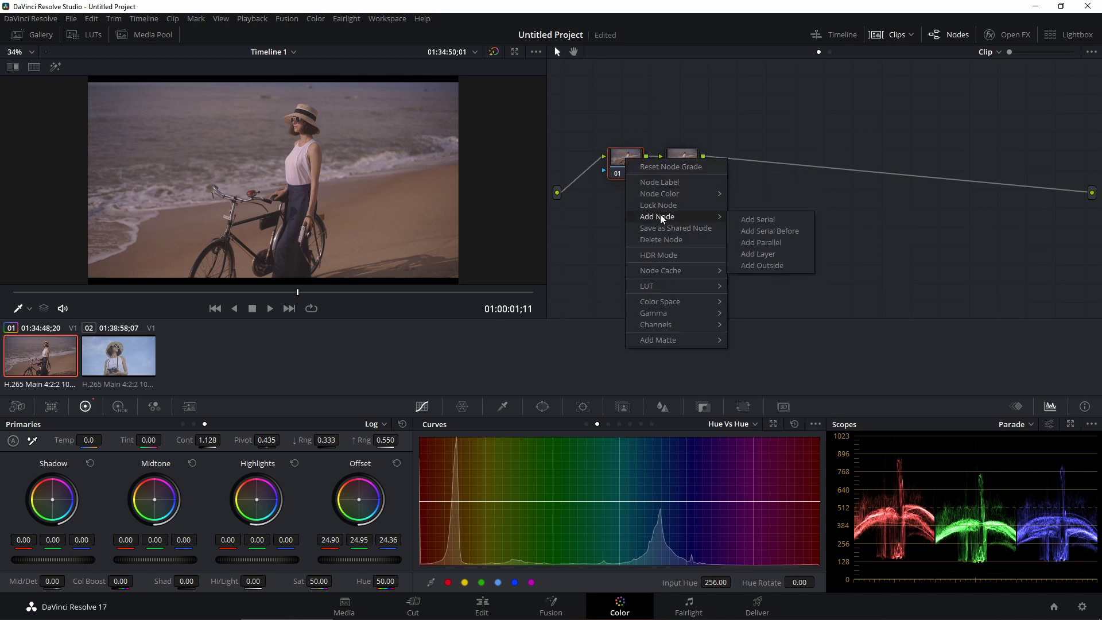
click(753, 220)
- Rearrange nodes 02 and 03 into a horizontal row with node 01
drag(680, 167, 768, 183)
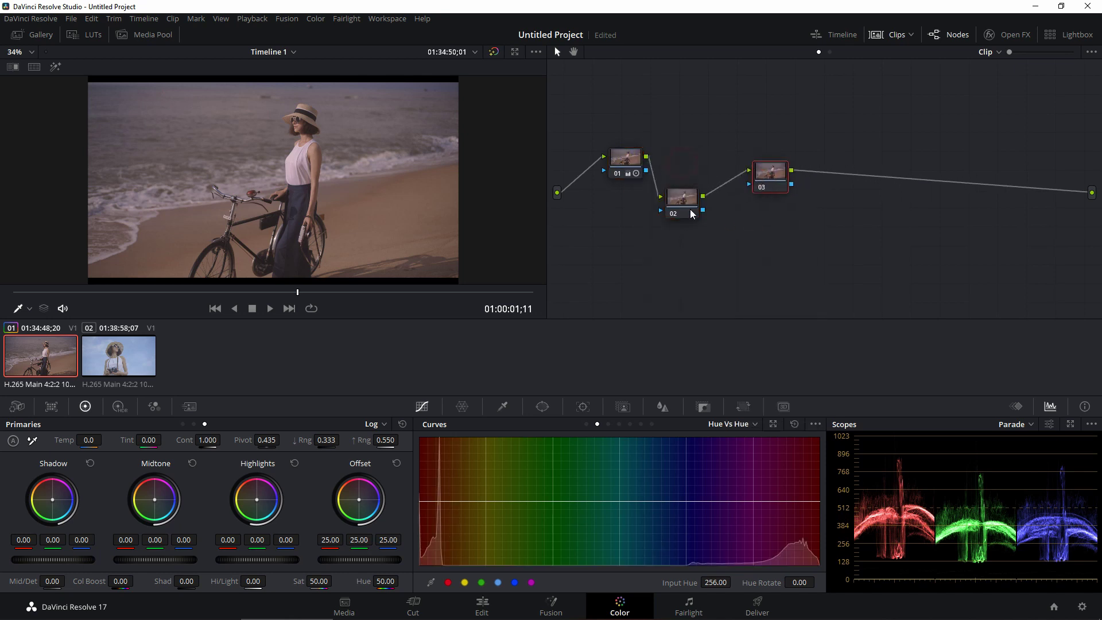
drag(684, 201, 689, 157)
drag(759, 177, 734, 162)
- Delete the two added serial nodes and reset the grade of node 01
click(628, 164)
drag(665, 124, 761, 192)
key(Delete)
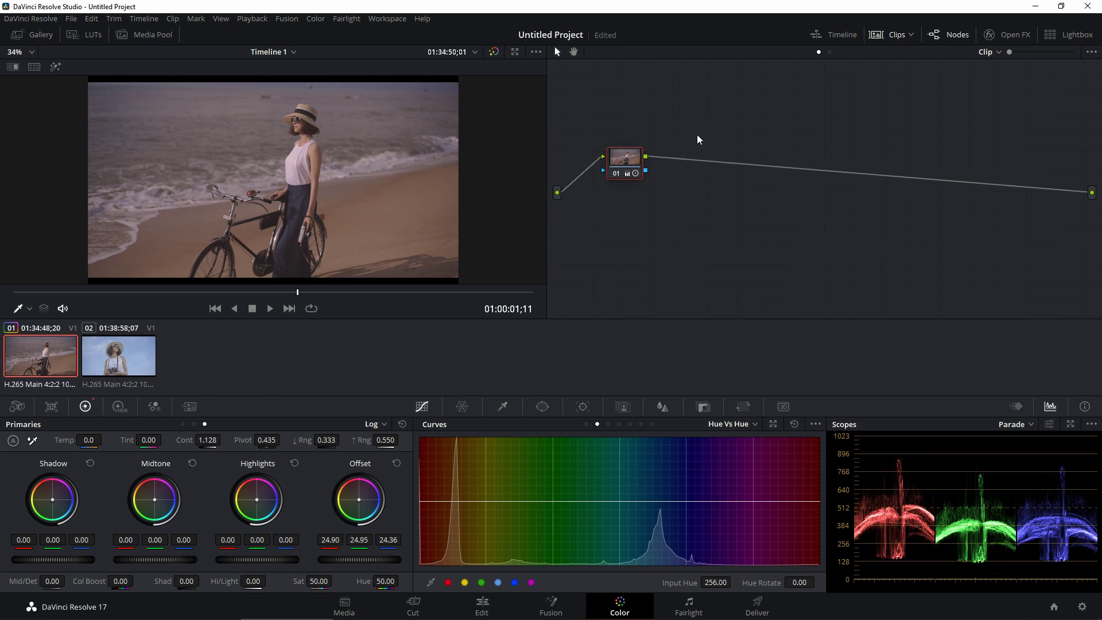
key(shift+Home)
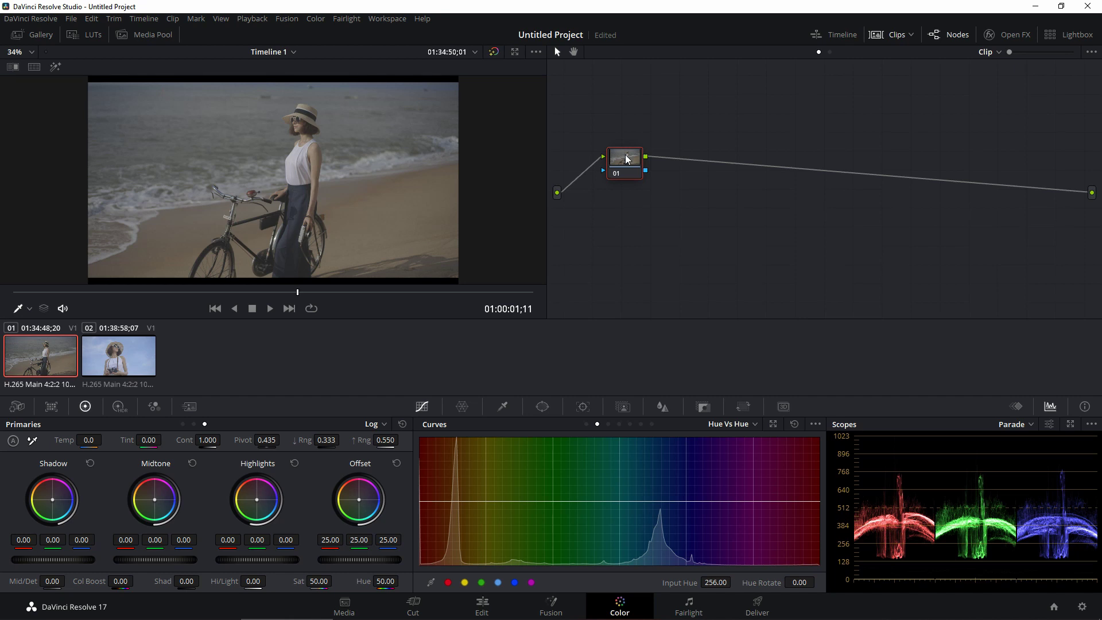
- Add a serial node after node 01 and a parallel node alongside it
key(alt+s)
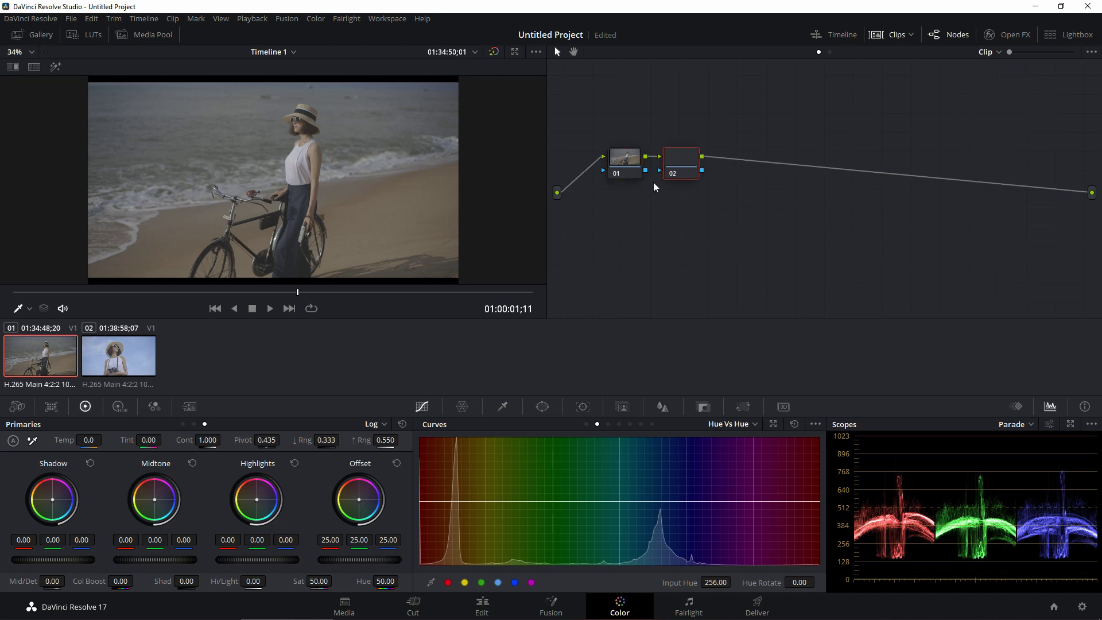
right_click(680, 155)
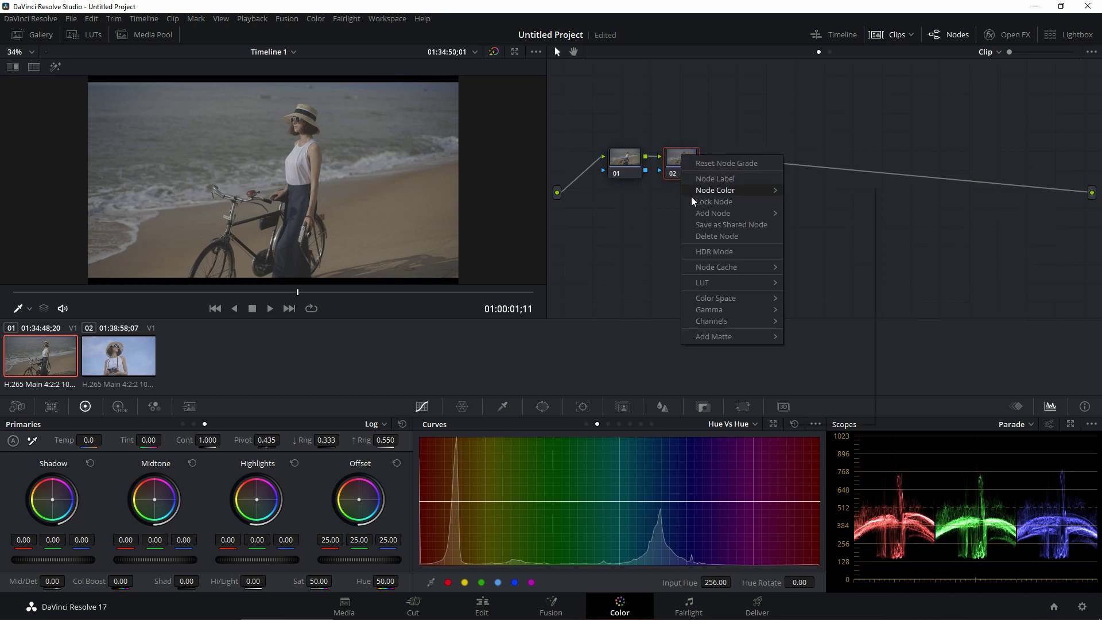
mouse_move(750, 214)
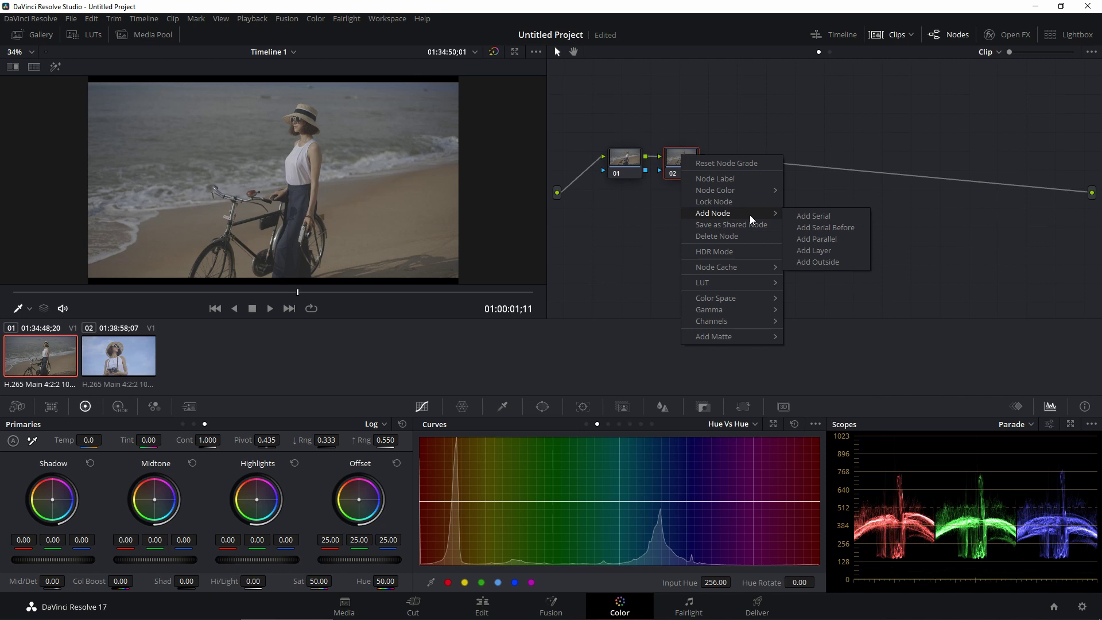
click(827, 241)
- Arrange node 02 above node 03 with the Parallel Mixer centred after them, and add a serial node after the mixer
drag(737, 155, 750, 191)
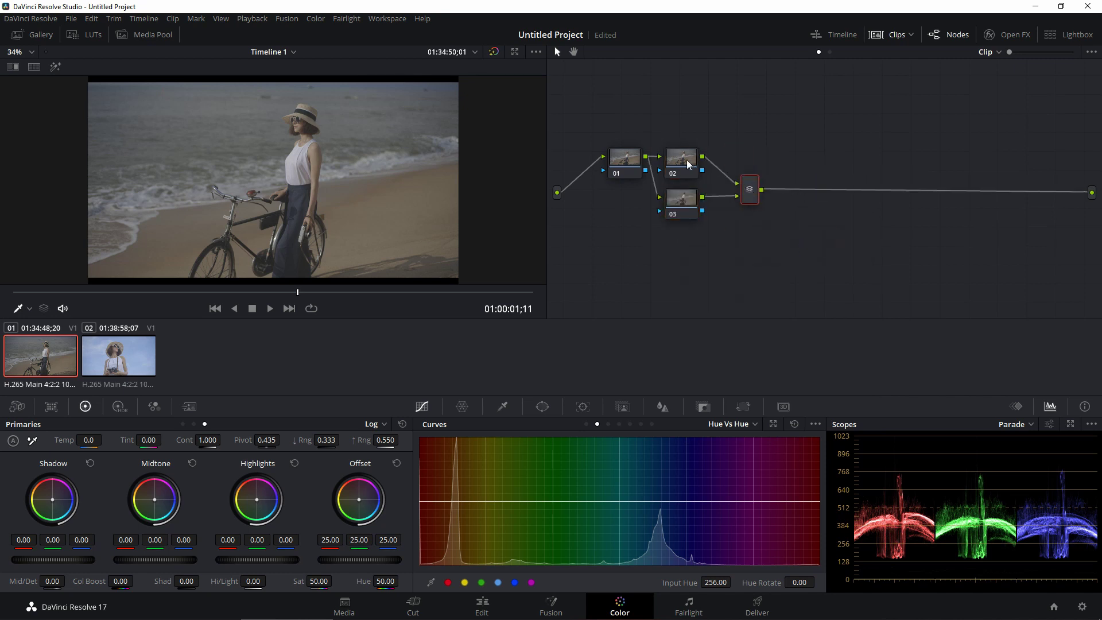
drag(688, 164, 707, 139)
drag(681, 213, 756, 166)
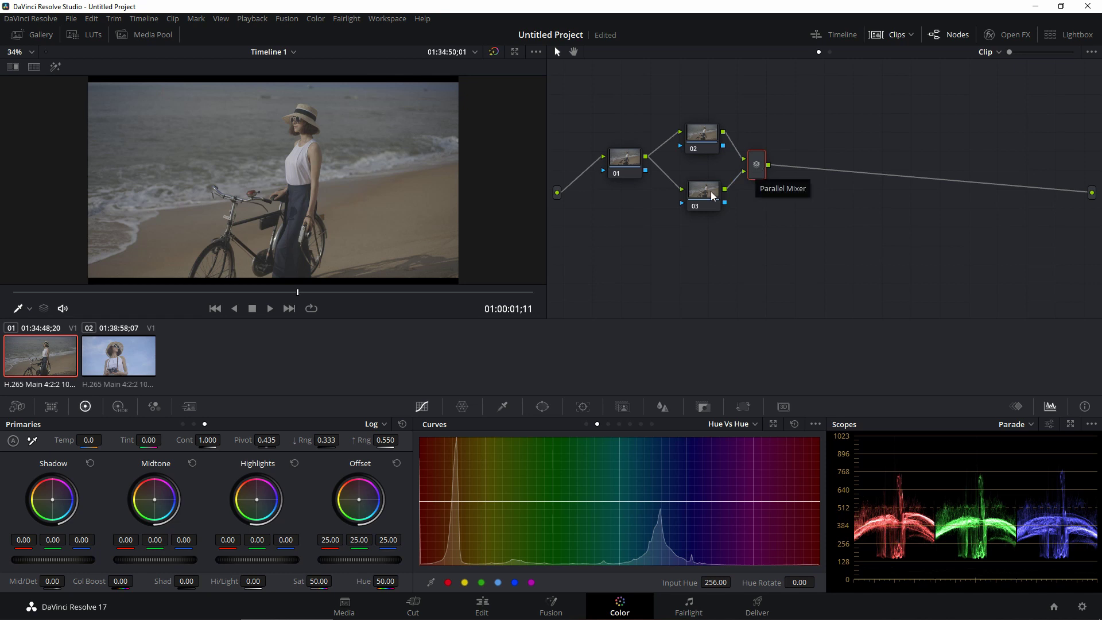
drag(710, 195, 705, 195)
drag(712, 141, 704, 140)
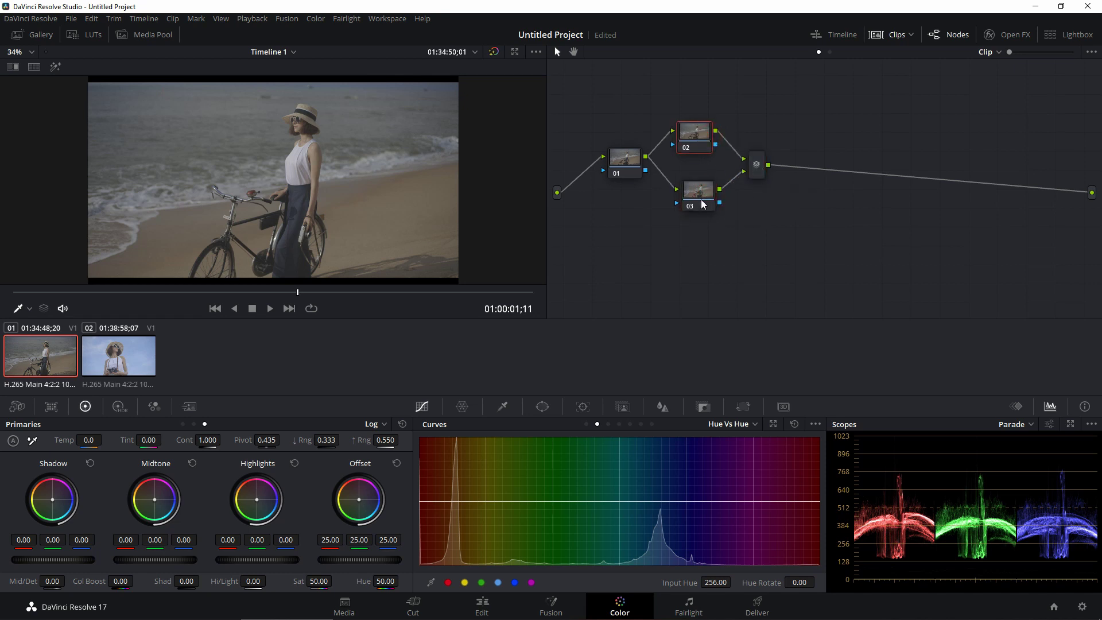
click(702, 204)
drag(695, 137, 701, 134)
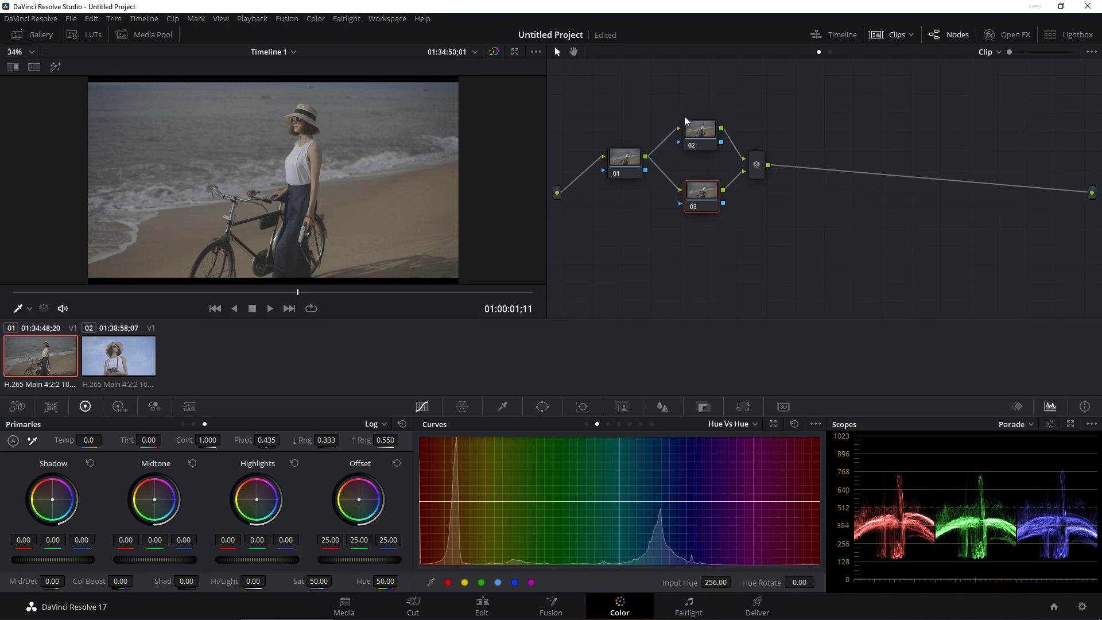
click(756, 166)
key(alt+s)
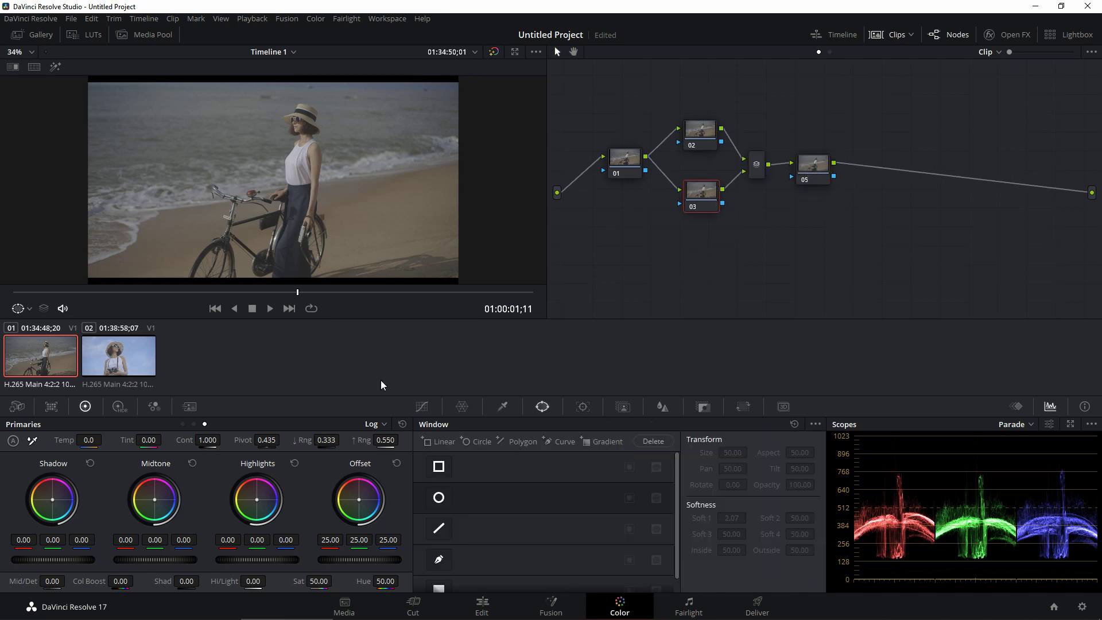
- Add a small circular window on node 03 at Pan 53.96, Tilt 52.16 with softness 0.00, and push its Offset to blue (21.19, 16.21, 123.08)
click(443, 495)
drag(274, 172, 289, 170)
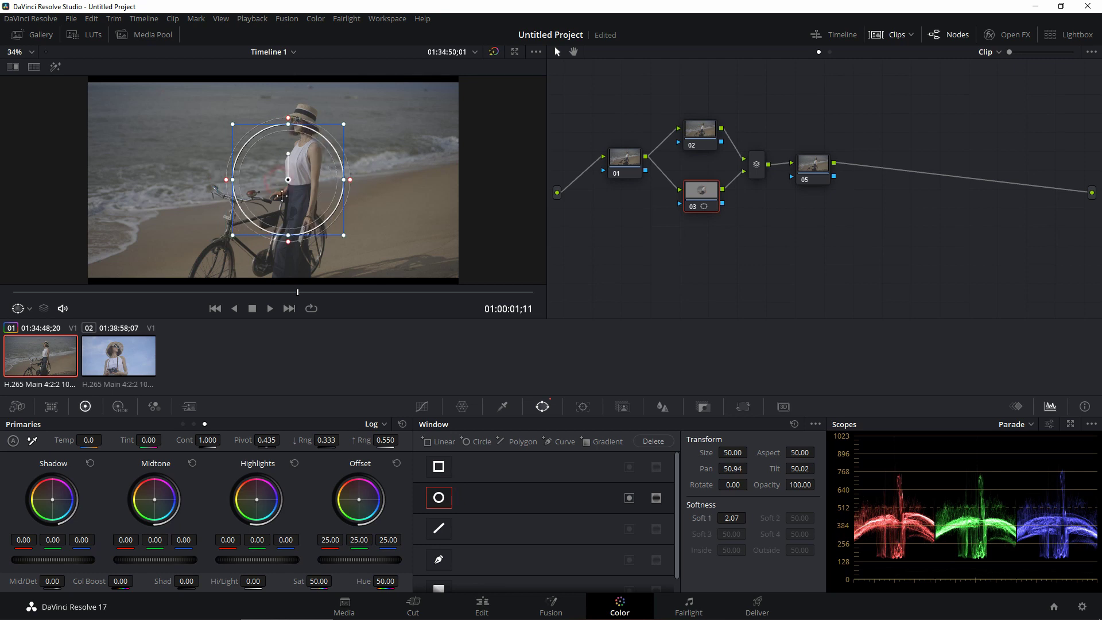
drag(288, 118, 298, 154)
click(329, 122)
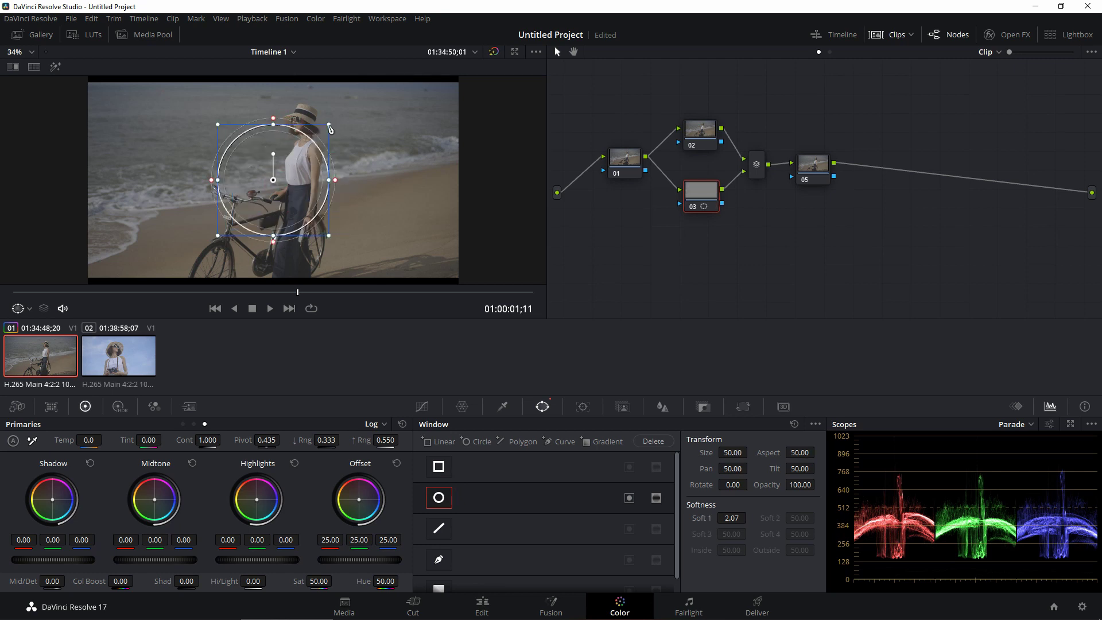
drag(264, 186, 327, 152)
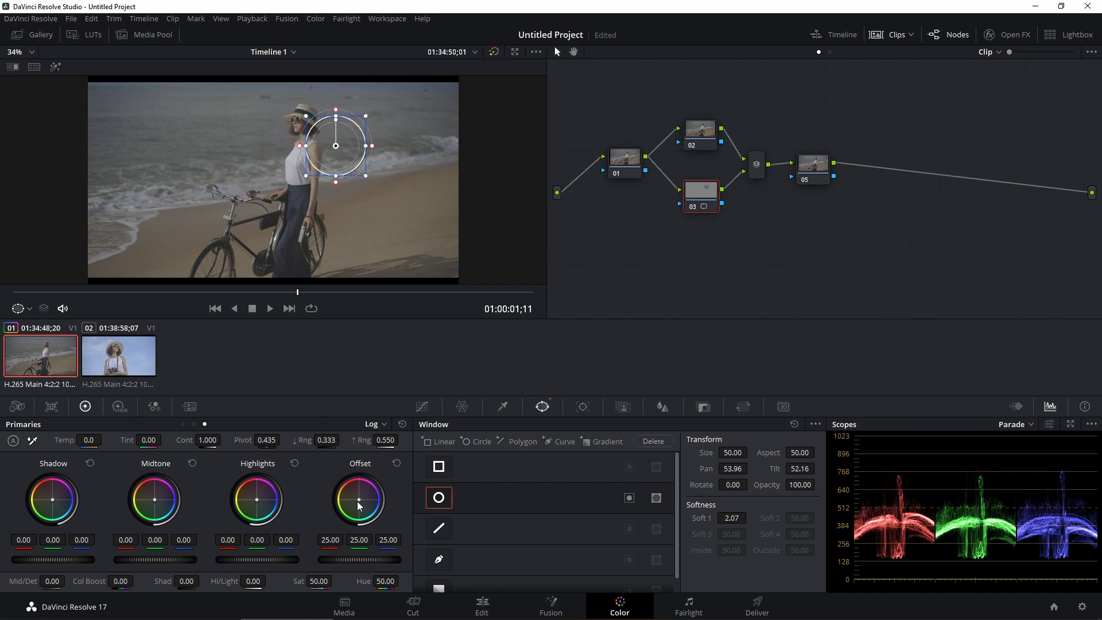
drag(359, 500, 380, 500)
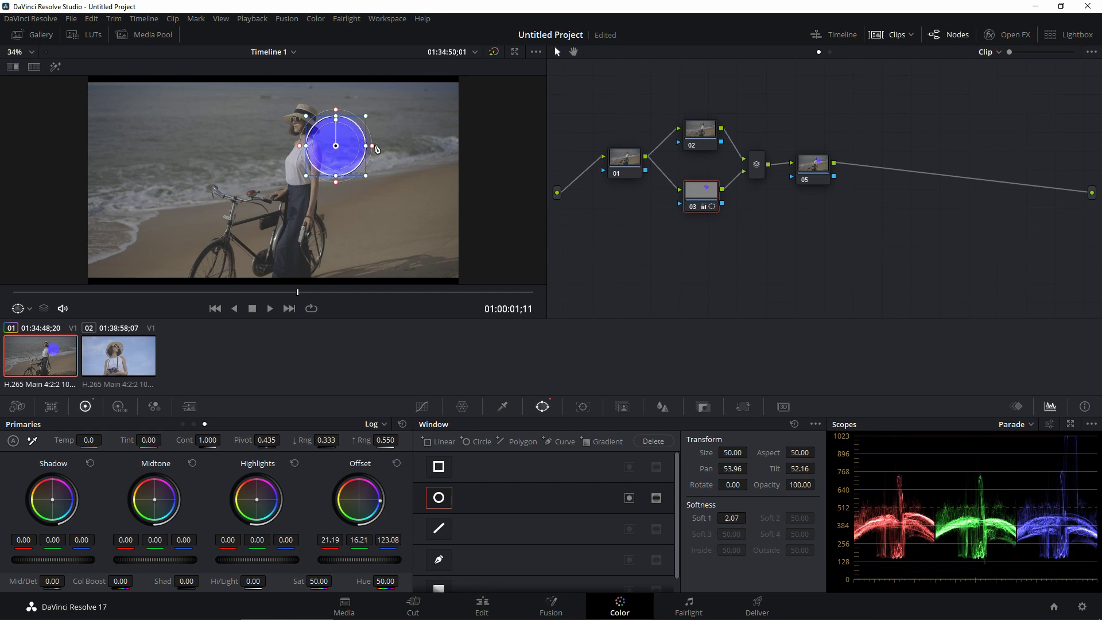
drag(373, 148, 360, 154)
- Add an overlapping circular window on node 02 at Pan 56.36, Tilt 52.16 with softness 0.00, and push its Offset to orange (69.19, 15.70, -13.38)
click(700, 137)
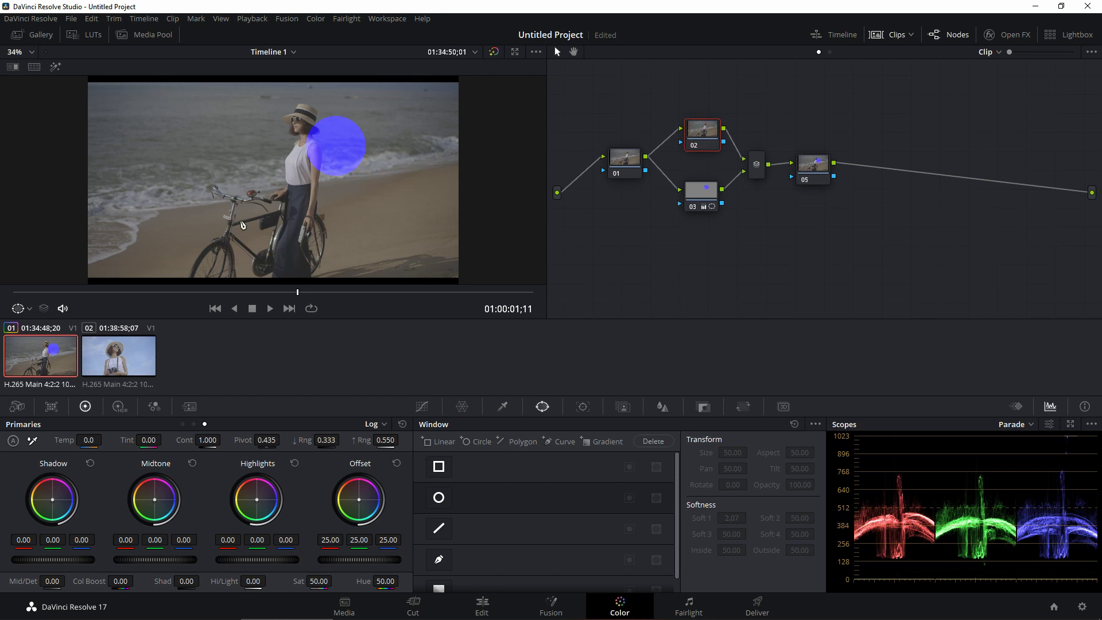
click(439, 497)
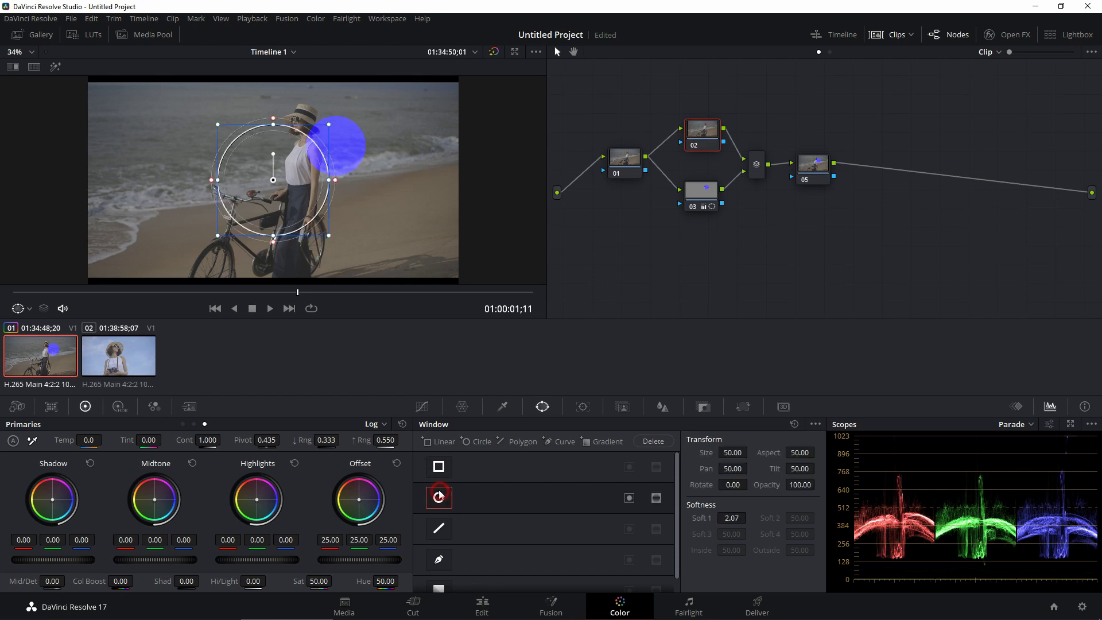
drag(329, 124, 371, 144)
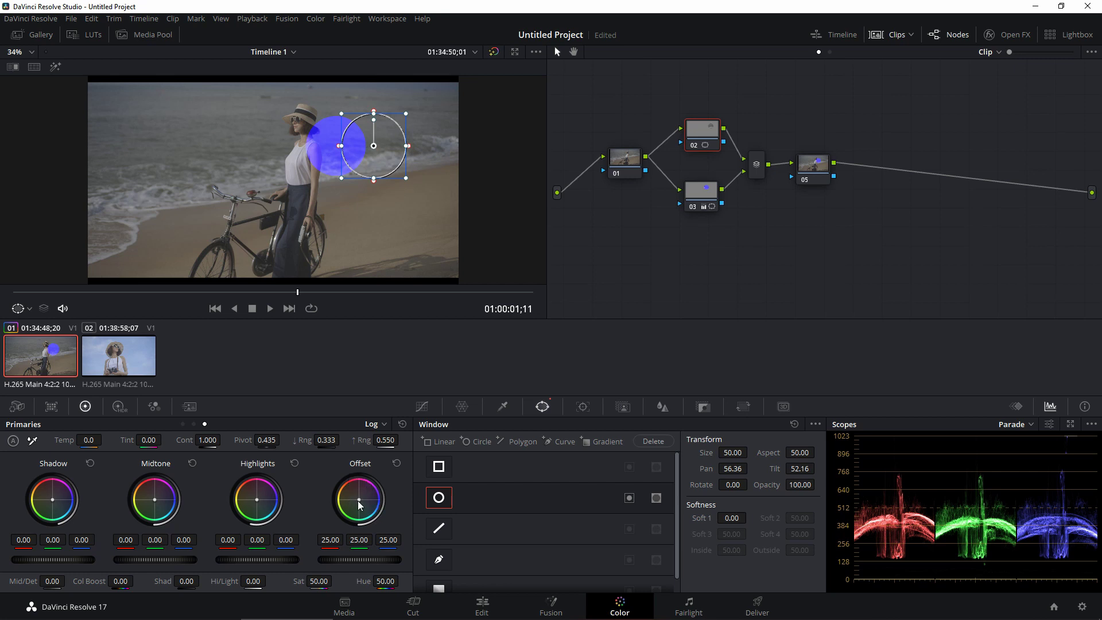
drag(360, 505, 346, 482)
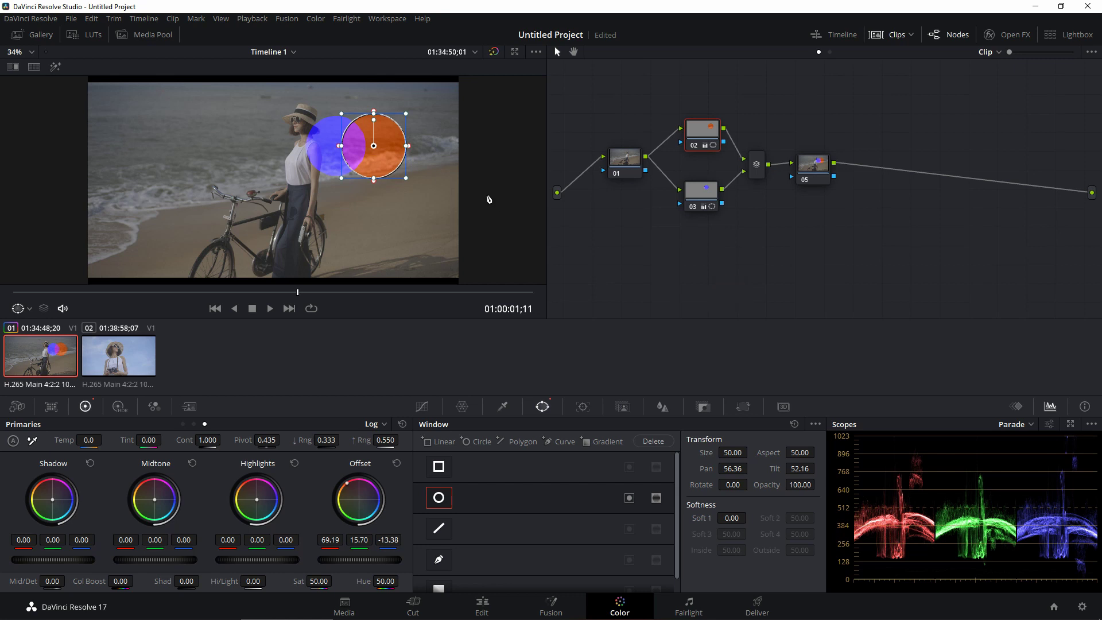
click(691, 122)
click(807, 165)
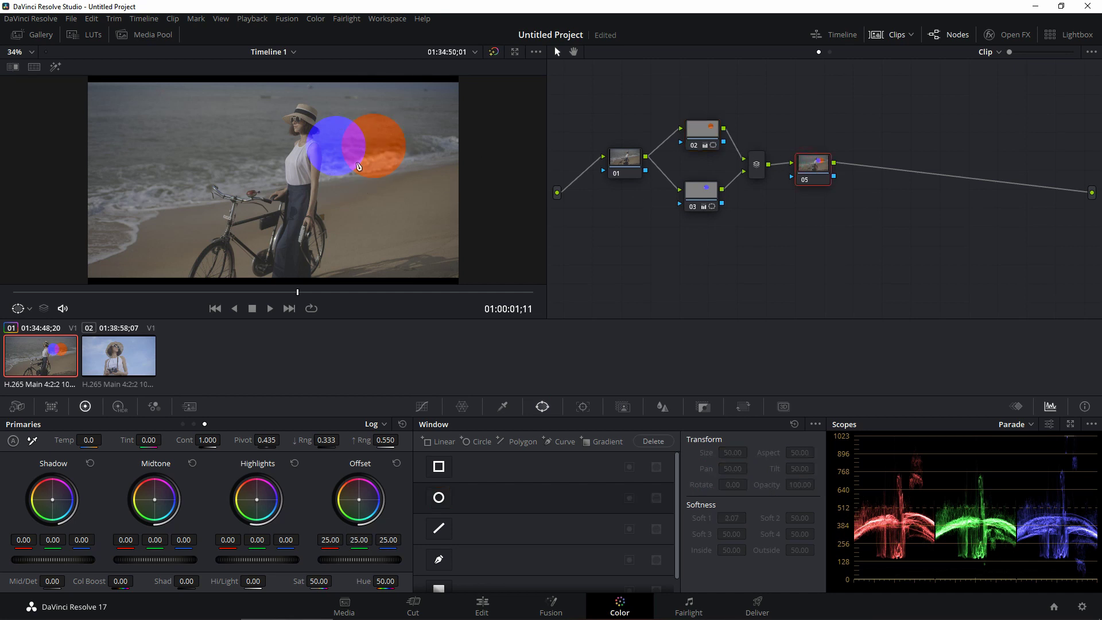
click(691, 198)
click(704, 134)
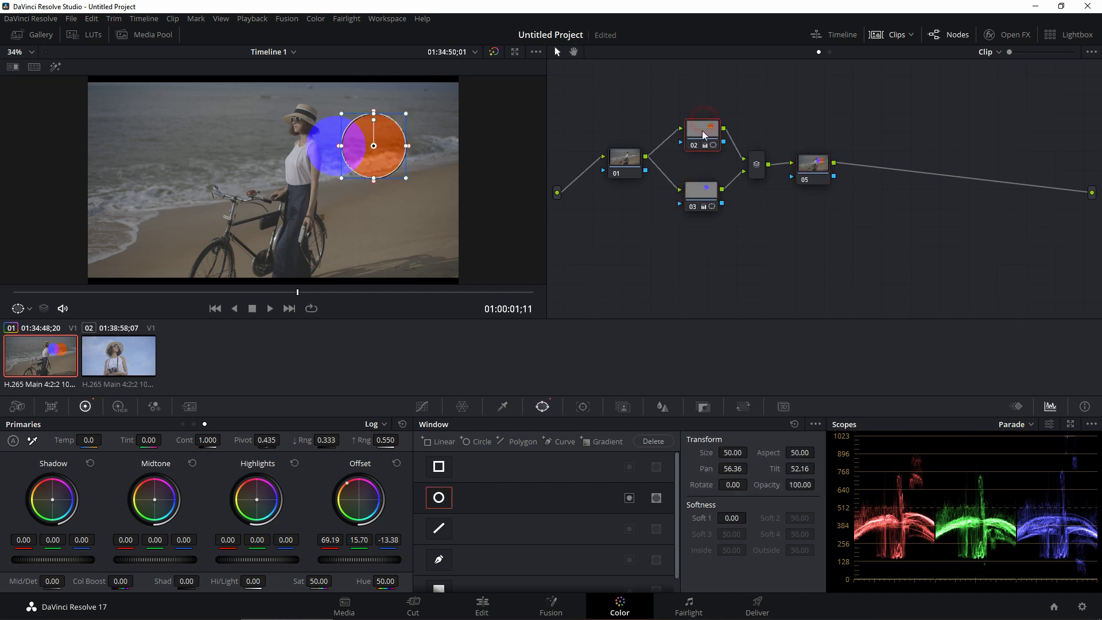
- Add another parallel node from node 03 and space nodes 03 and 04 evenly in a column below node 02
click(699, 201)
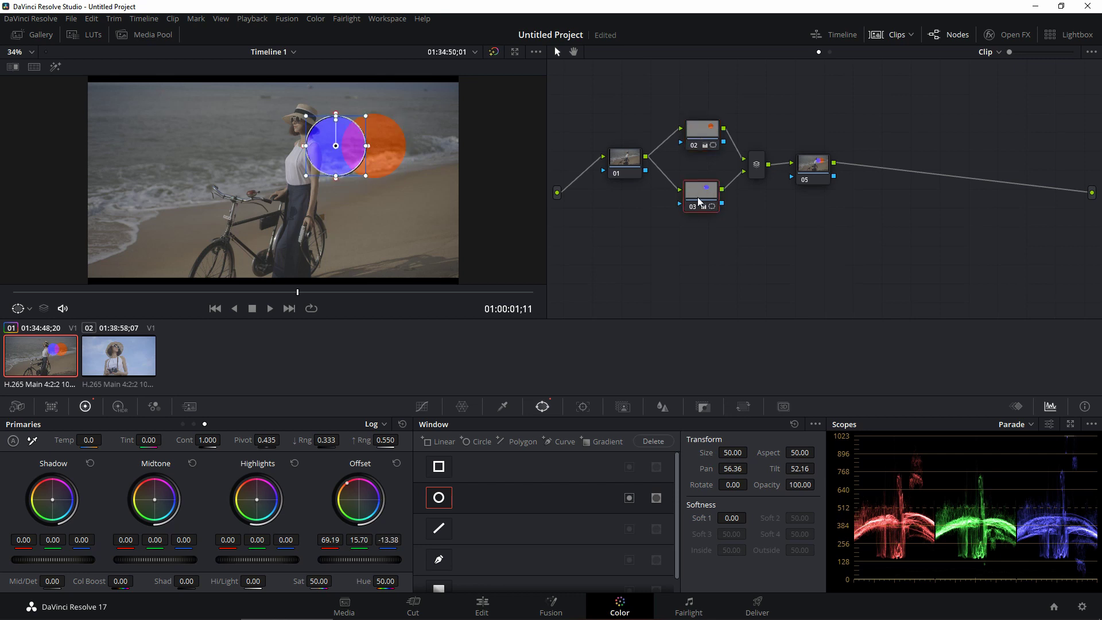
right_click(692, 200)
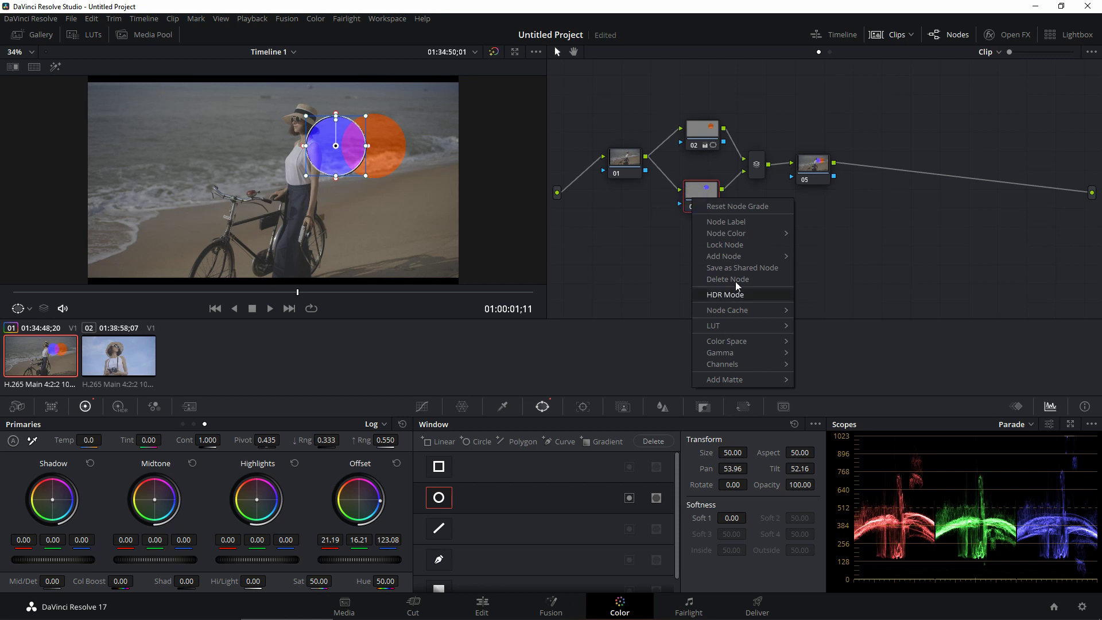
mouse_move(751, 258)
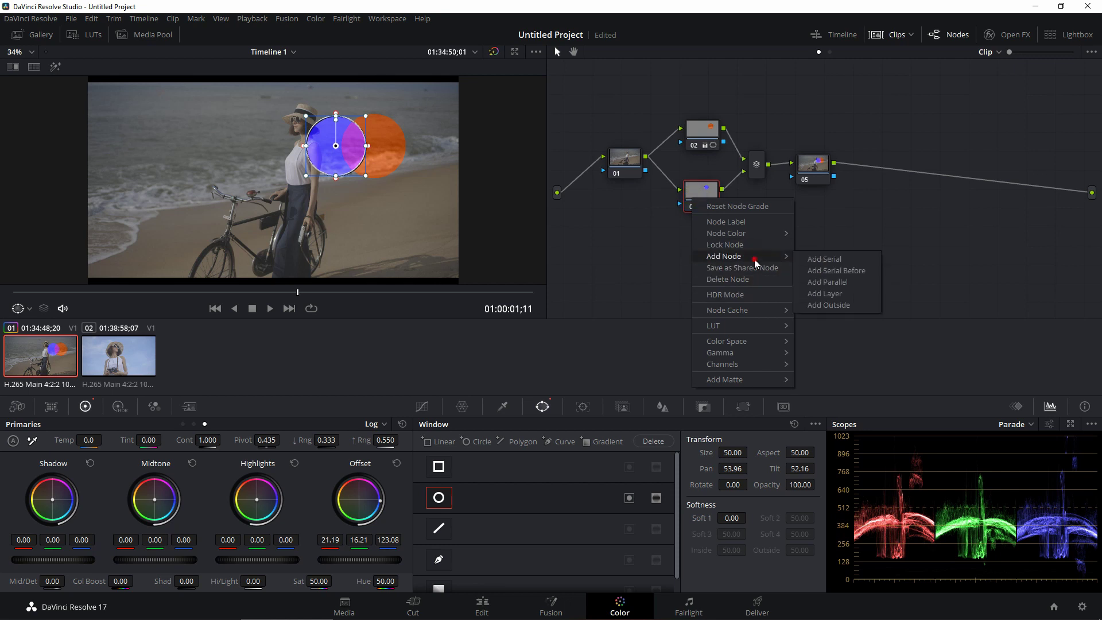
click(835, 280)
click(695, 180)
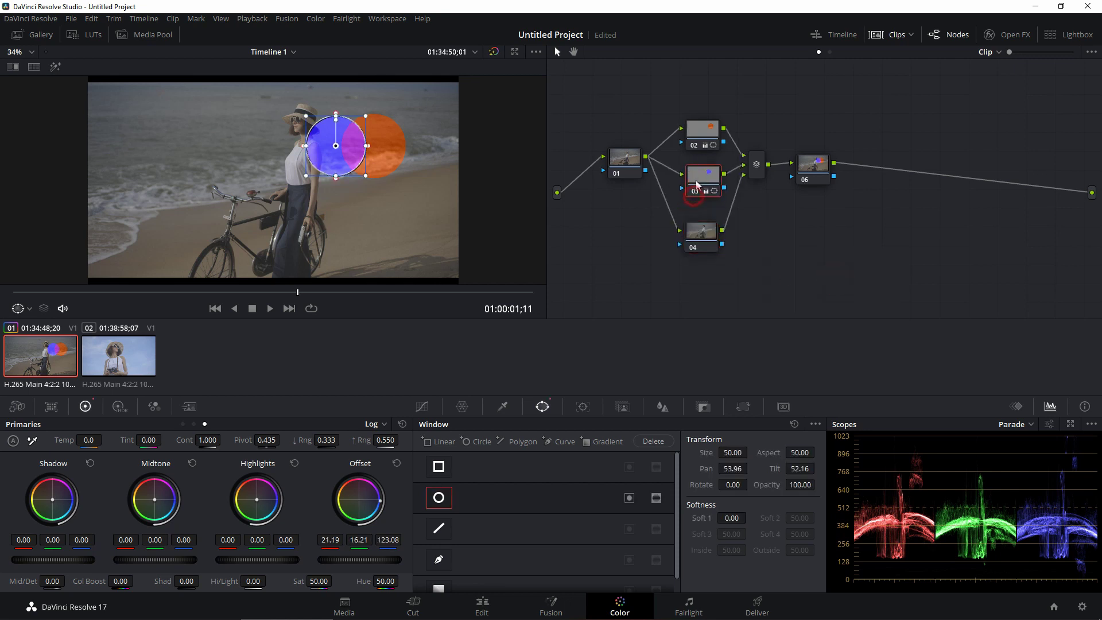
click(700, 234)
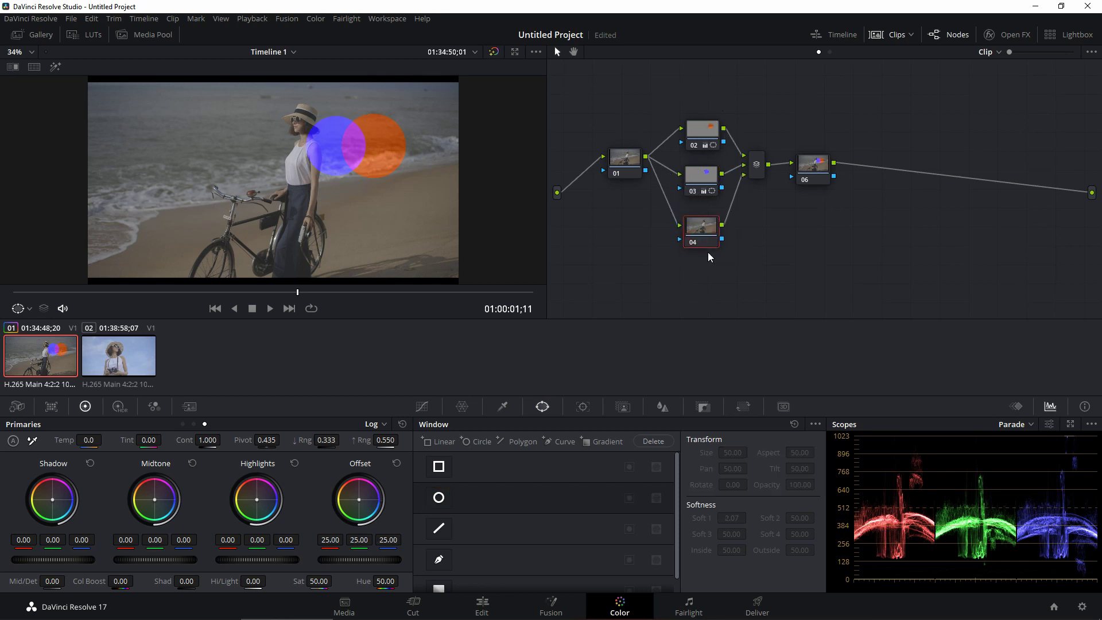
key(ctrl+s)
click(695, 231)
click(705, 182)
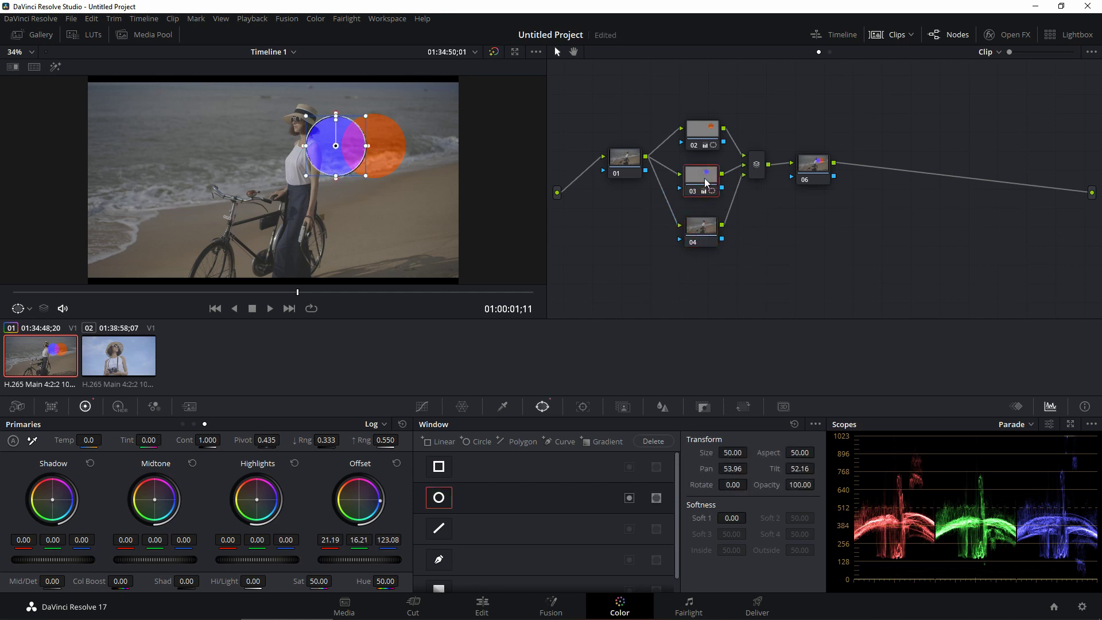
- Add a small circular window on node 04 at Pan 55.05, Tilt 50.20 with softness 0.00, overlapping both circles, and push its Offset to green
click(706, 137)
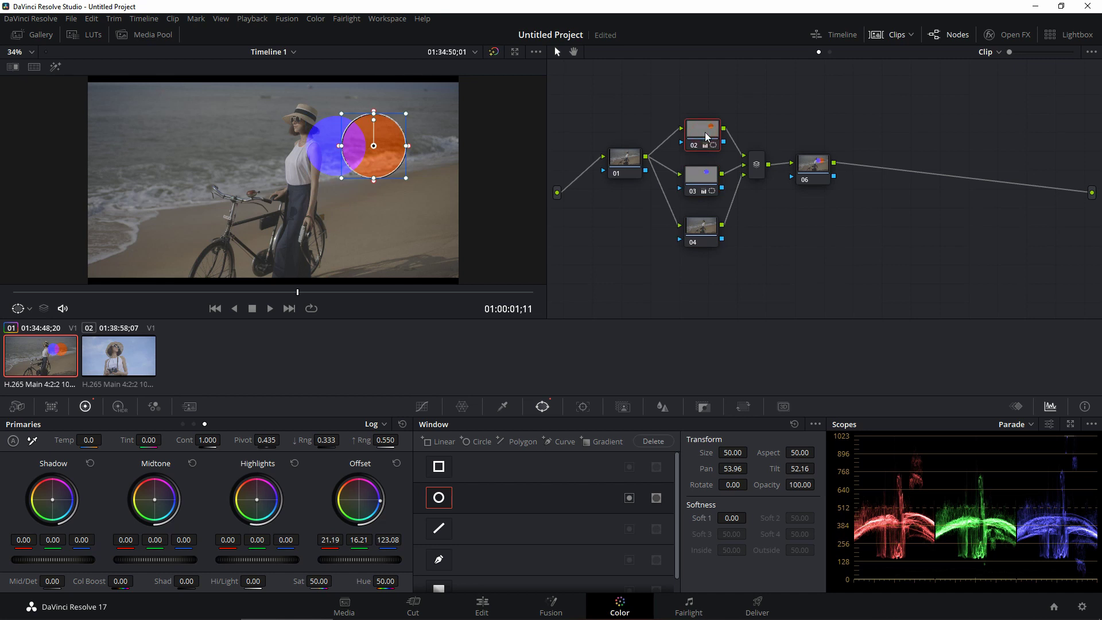
click(706, 230)
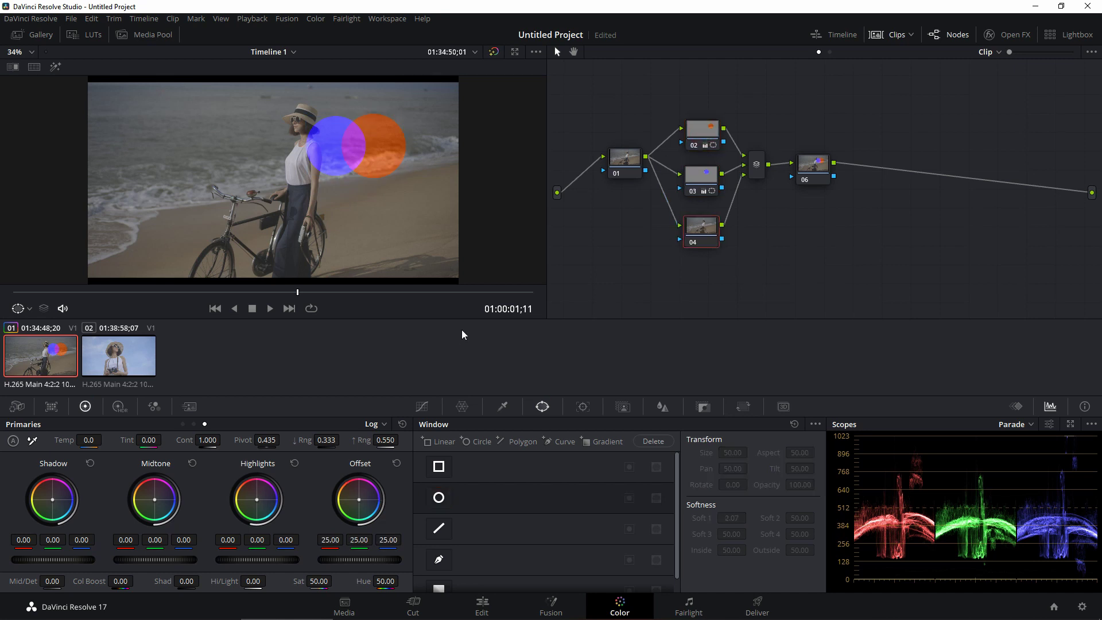
click(447, 496)
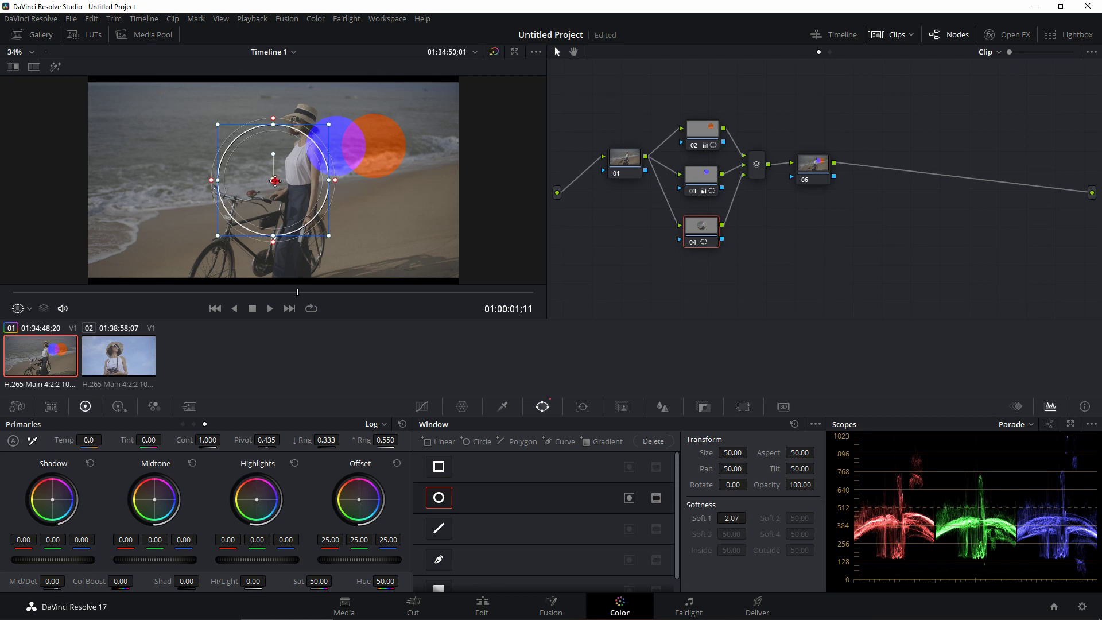
drag(273, 180, 337, 185)
drag(393, 130, 354, 174)
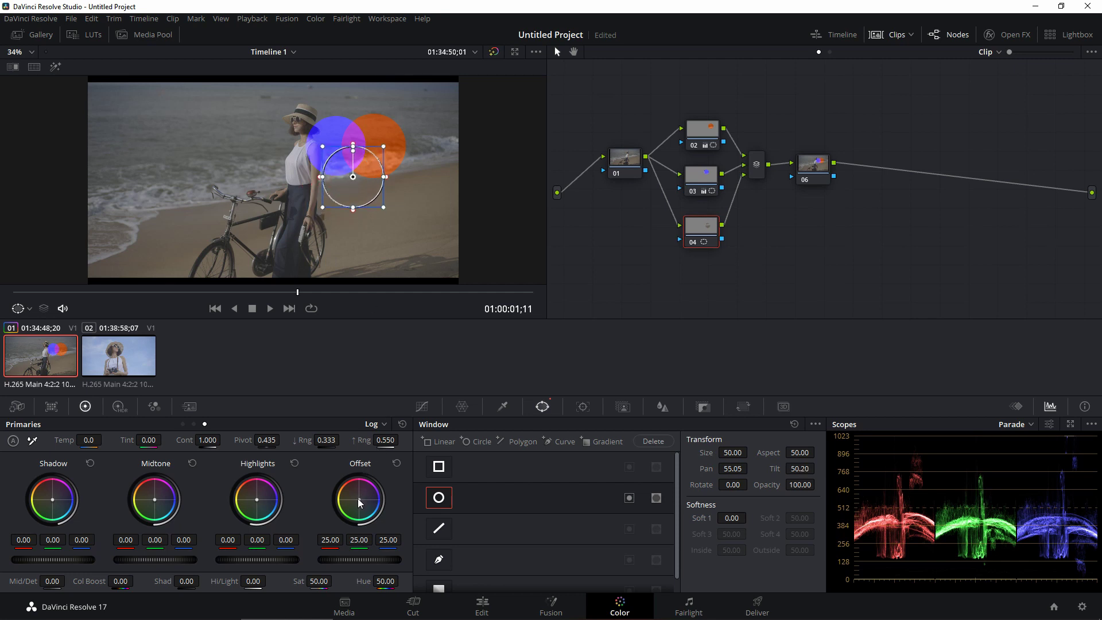
drag(358, 499, 346, 515)
- Delete all nodes after node 01, including the Parallel Mixer, and connect node 01's output directly to the graph output
click(810, 168)
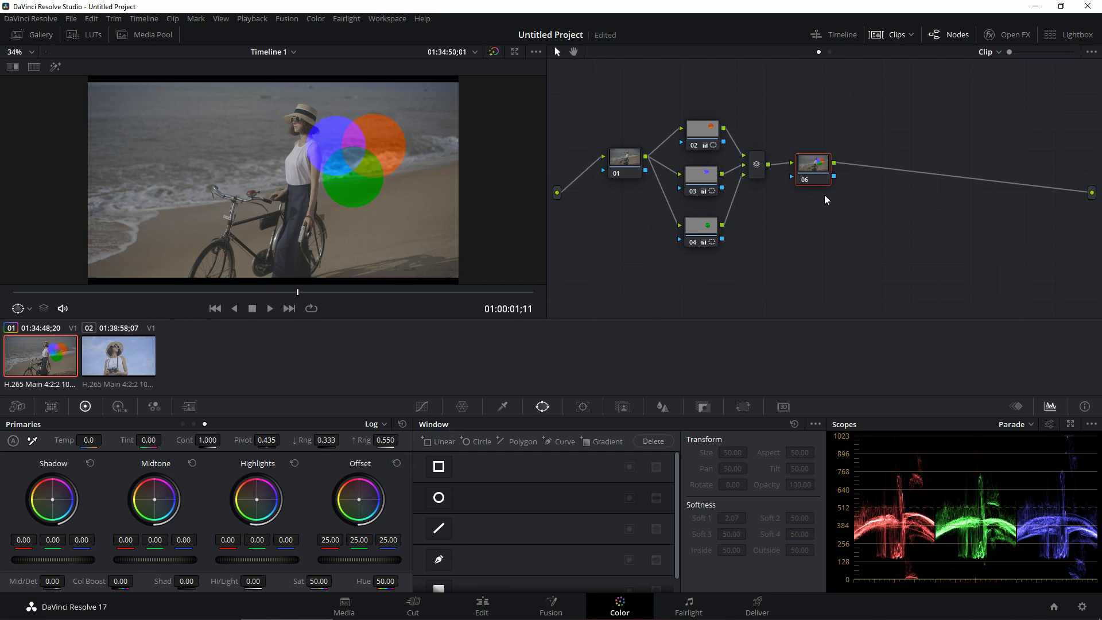
drag(813, 174, 812, 174)
drag(676, 94, 839, 287)
key(Delete)
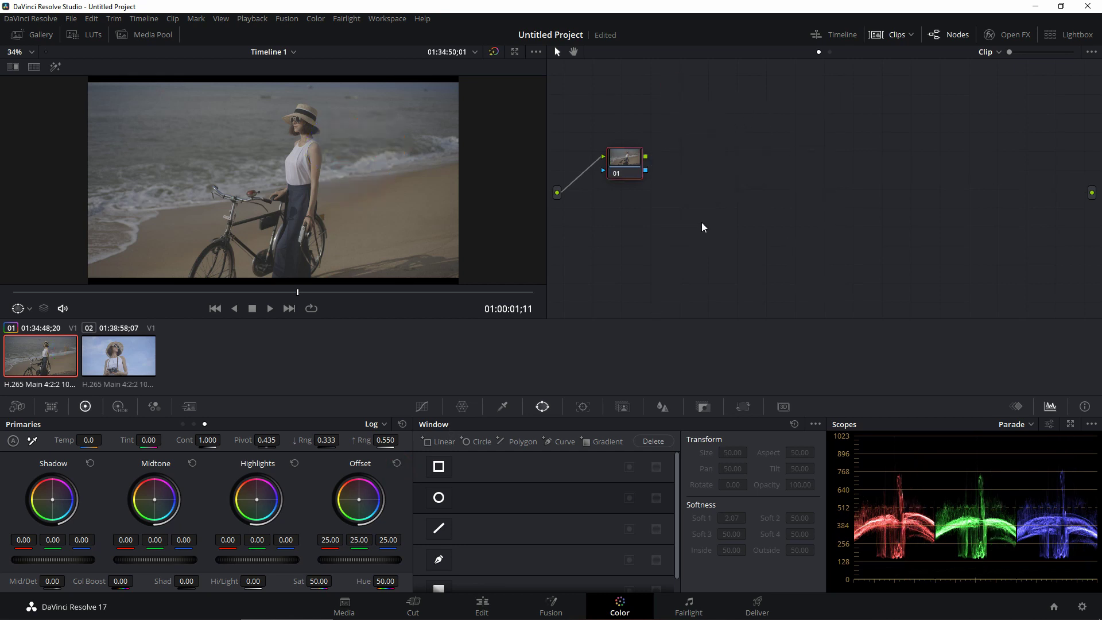
click(701, 223)
drag(646, 157, 1091, 193)
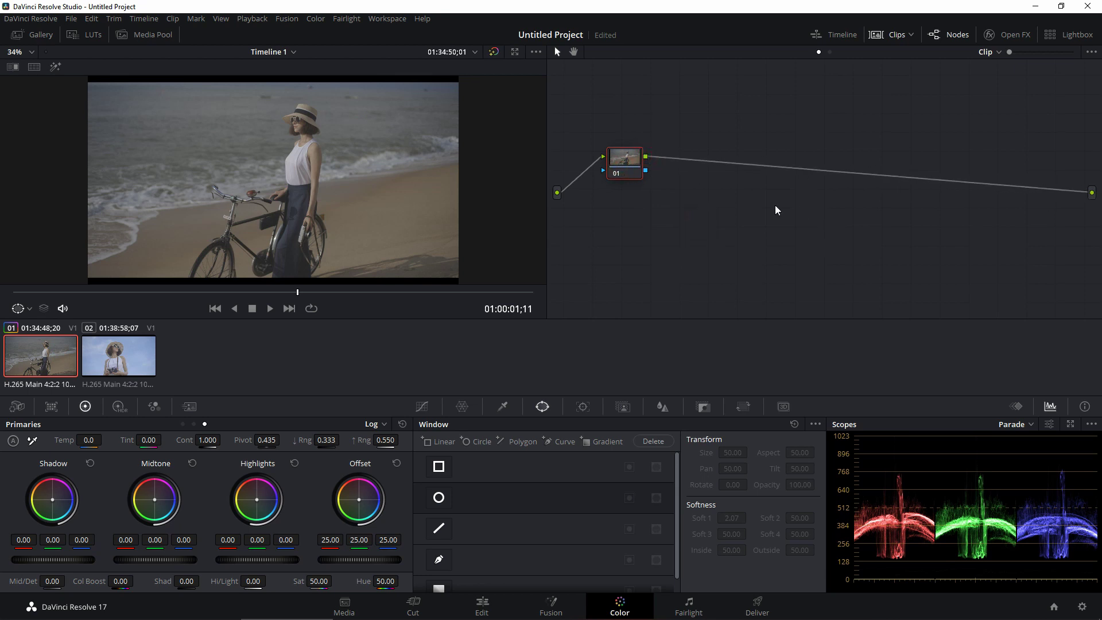
- Add a serial node after node 01 and a layer node below it, and place the Layer Mixer after both
key(alt+s)
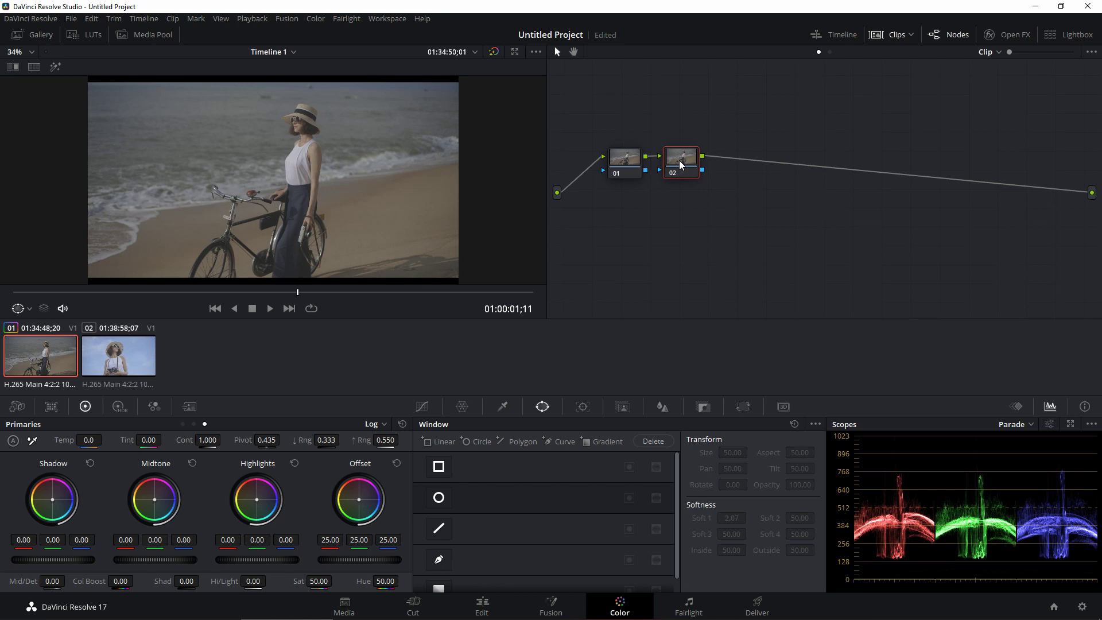
key(alt+p)
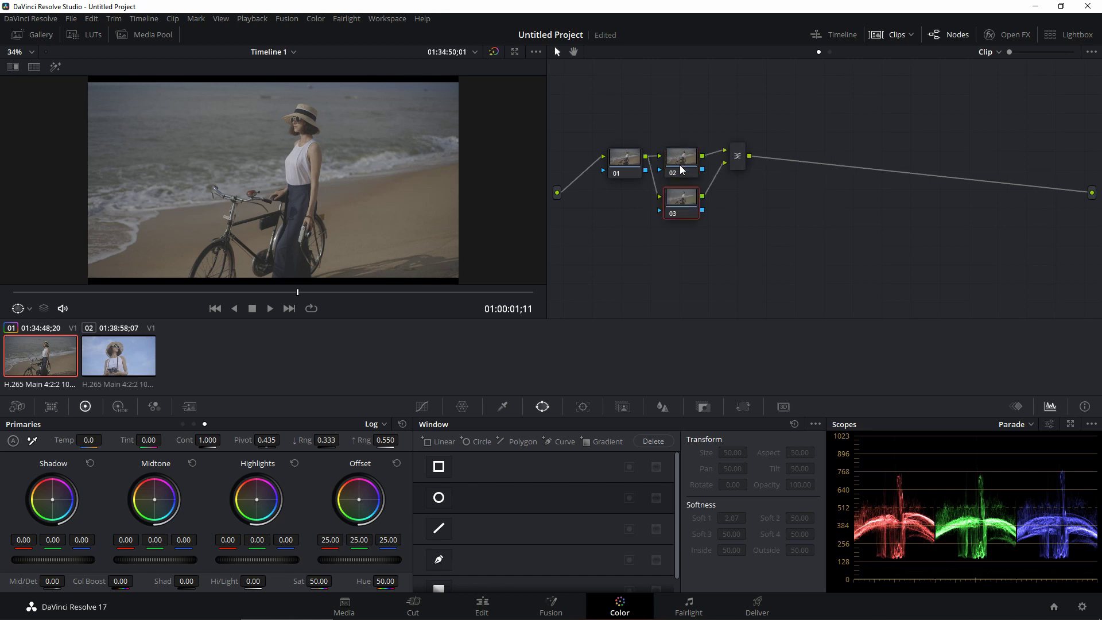
click(737, 160)
drag(739, 195, 738, 196)
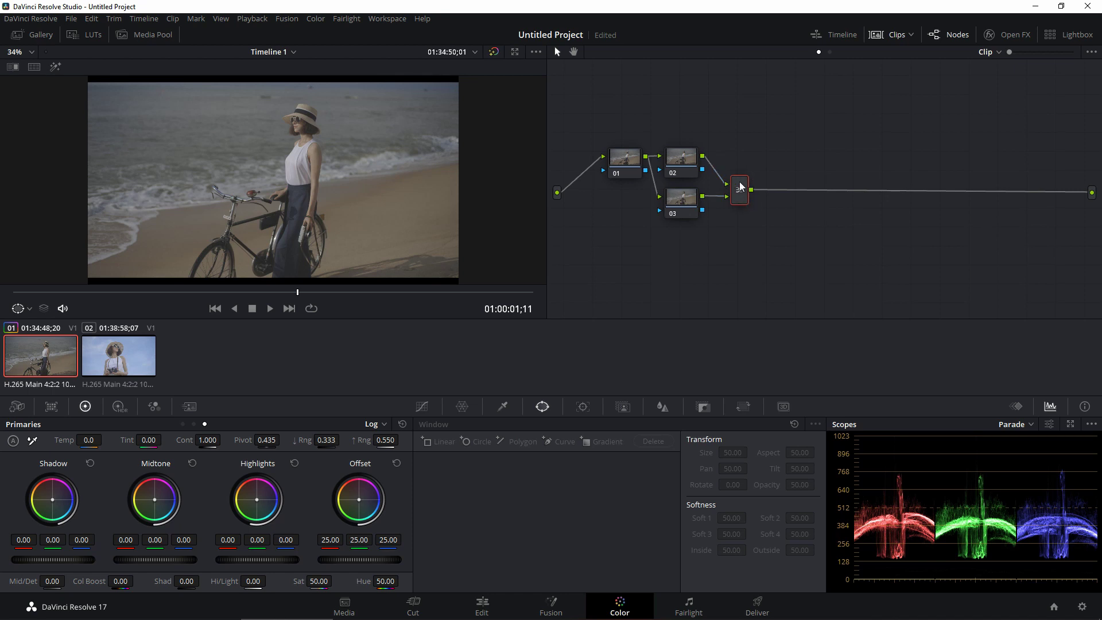
drag(738, 194, 750, 184)
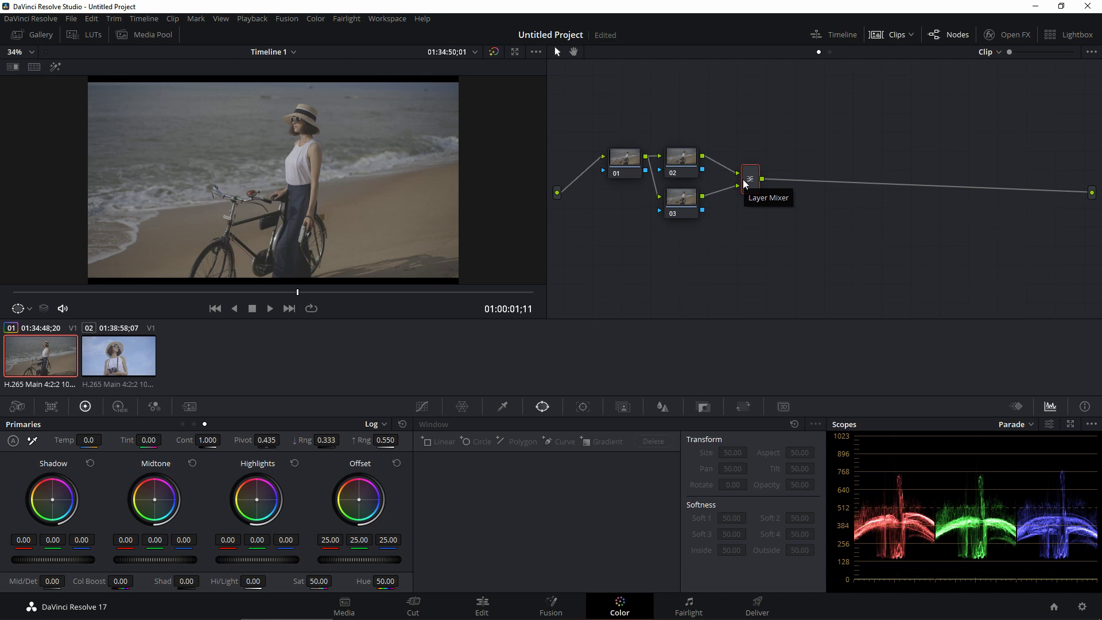
key(ctrl+shift+c)
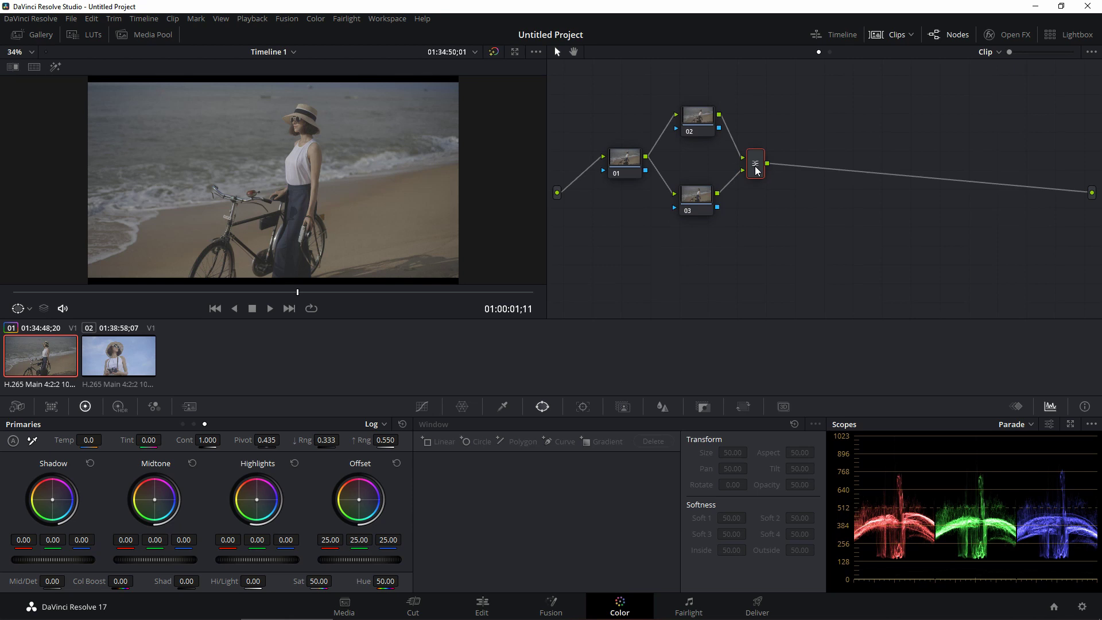
- Swap the vertical order of nodes 02 and 03 in the graph, and return node 02 to its place above node 03
click(691, 198)
click(697, 121)
click(698, 200)
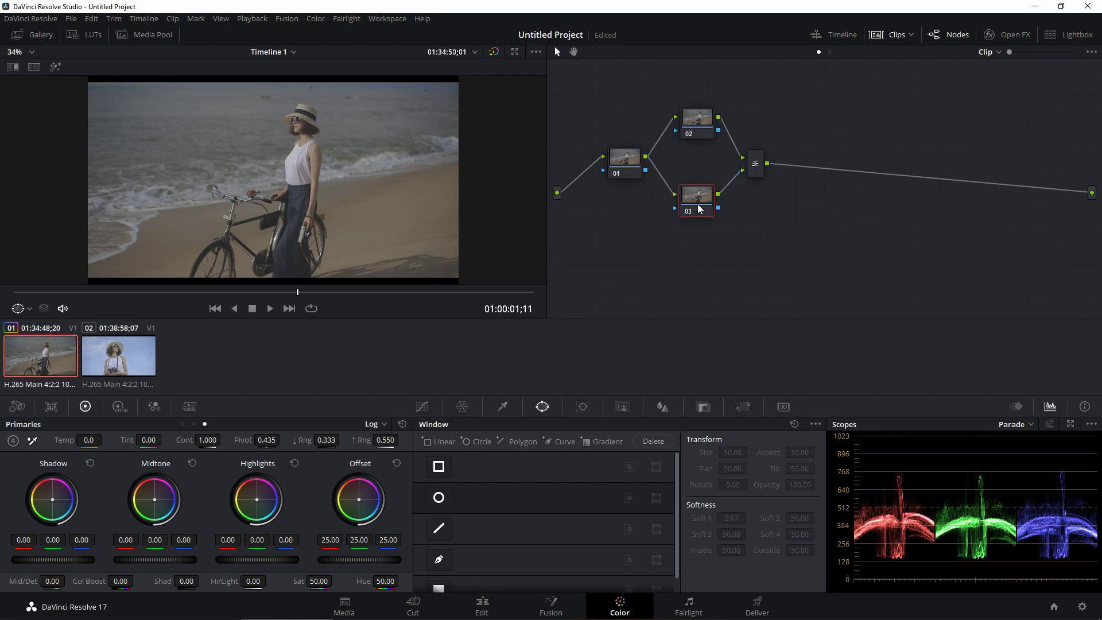
drag(698, 208, 706, 88)
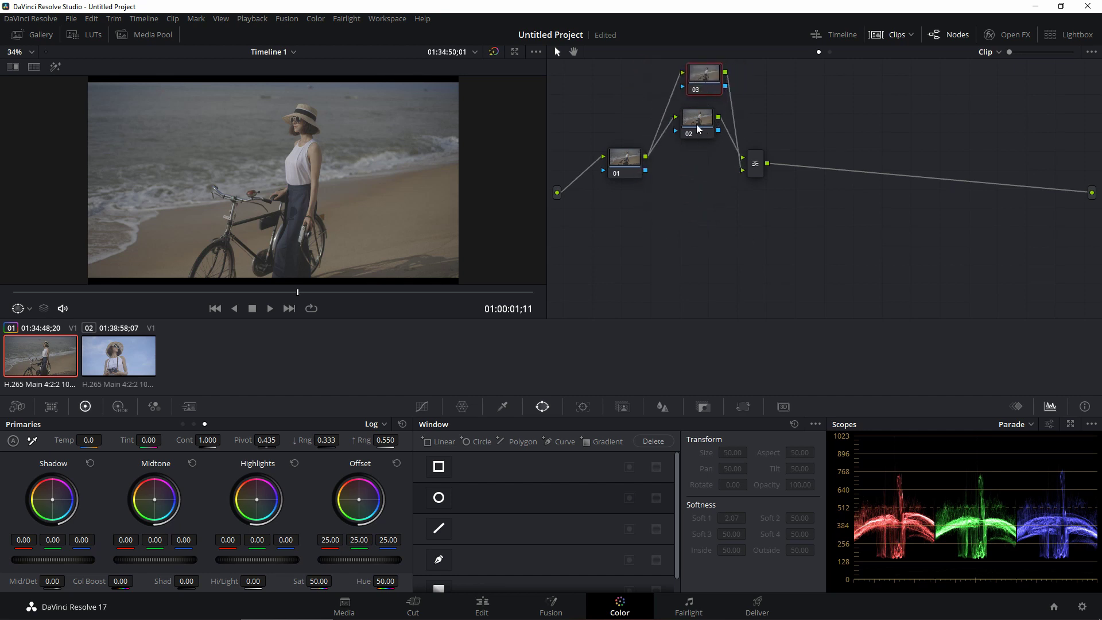
drag(696, 128, 701, 165)
drag(712, 84, 703, 113)
drag(701, 171, 698, 171)
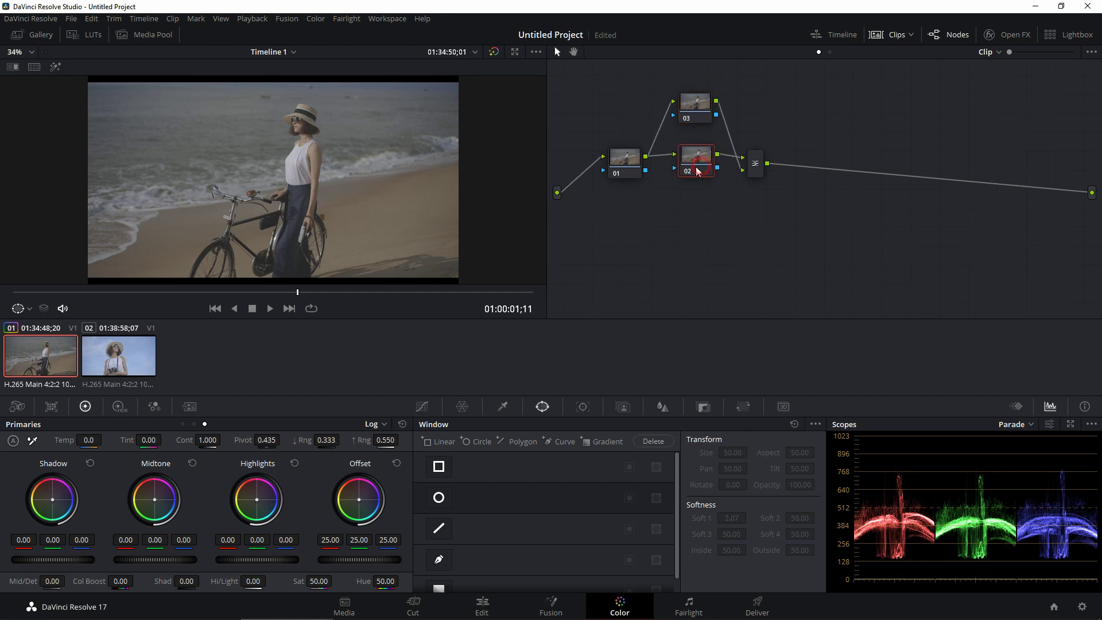
drag(706, 118, 700, 213)
drag(697, 161, 703, 108)
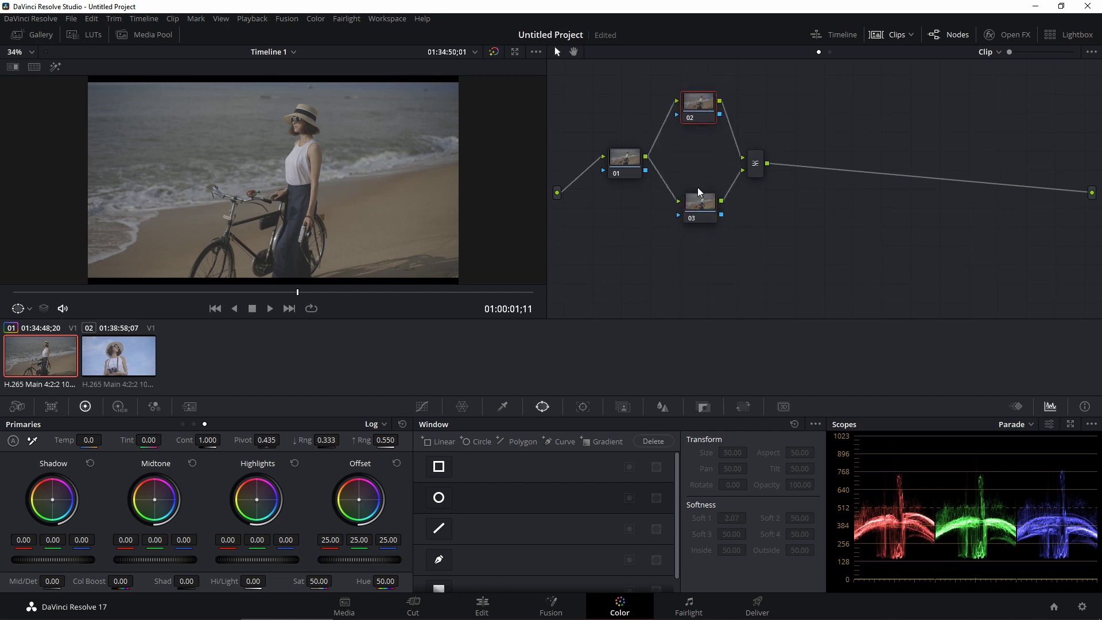
- Line up node 02 above node 03 in a compact column centred before the Layer Mixer
click(701, 210)
drag(701, 210, 698, 201)
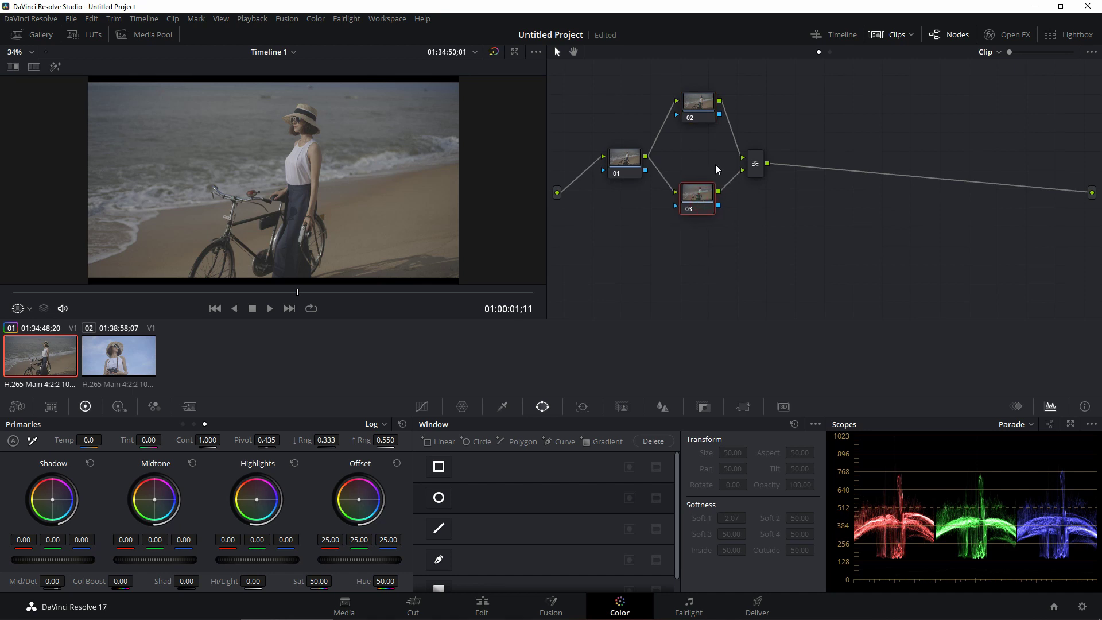
drag(698, 109, 698, 129)
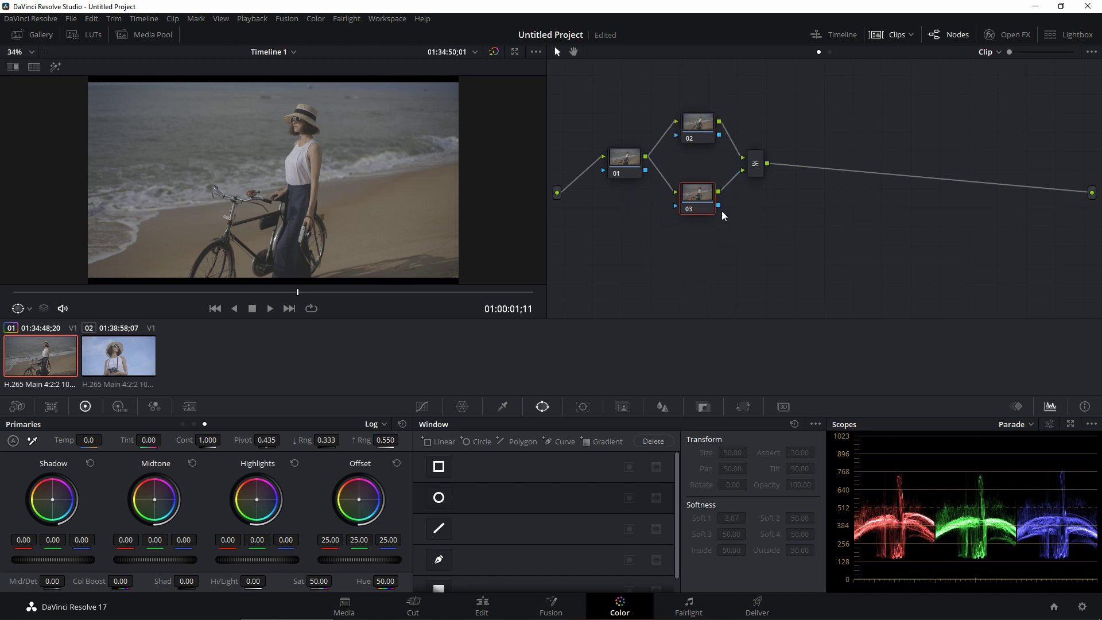
mouse_move(695, 206)
mouse_down()
mouse_move(660, 173)
mouse_move(694, 91)
mouse_move(695, 201)
mouse_up()
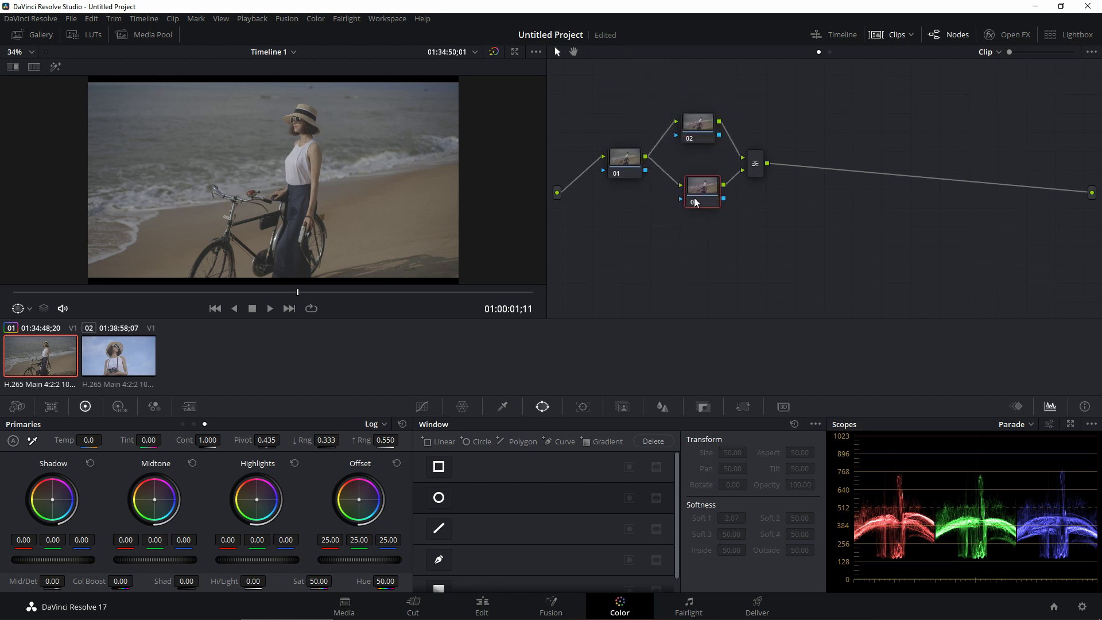
- Add a circular window on node 03 at Pan 54.47, Tilt 51.22 with softness 0.00, and push its Offset to blue (23.16, 13.37, 145.38)
click(439, 499)
drag(331, 127, 364, 155)
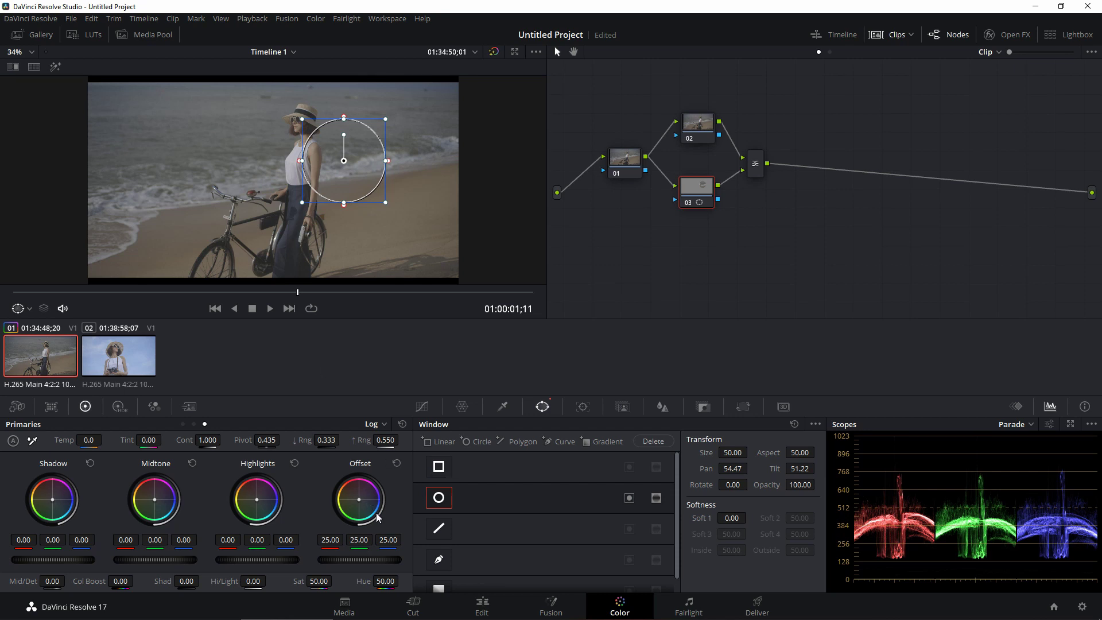
drag(357, 501, 380, 499)
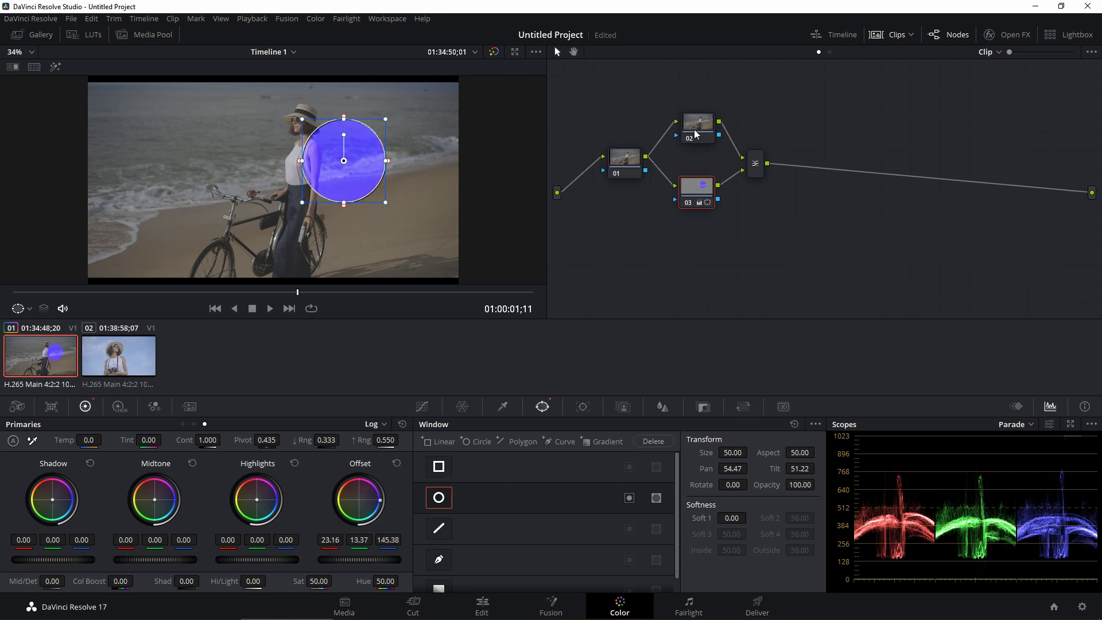
- Add an overlapping circular window on node 02 at Pan 57.41, Tilt 51.07 with softness 0.00, and push its Offset to orange (82.67, 12.97, -26.04)
drag(694, 127, 694, 138)
click(438, 497)
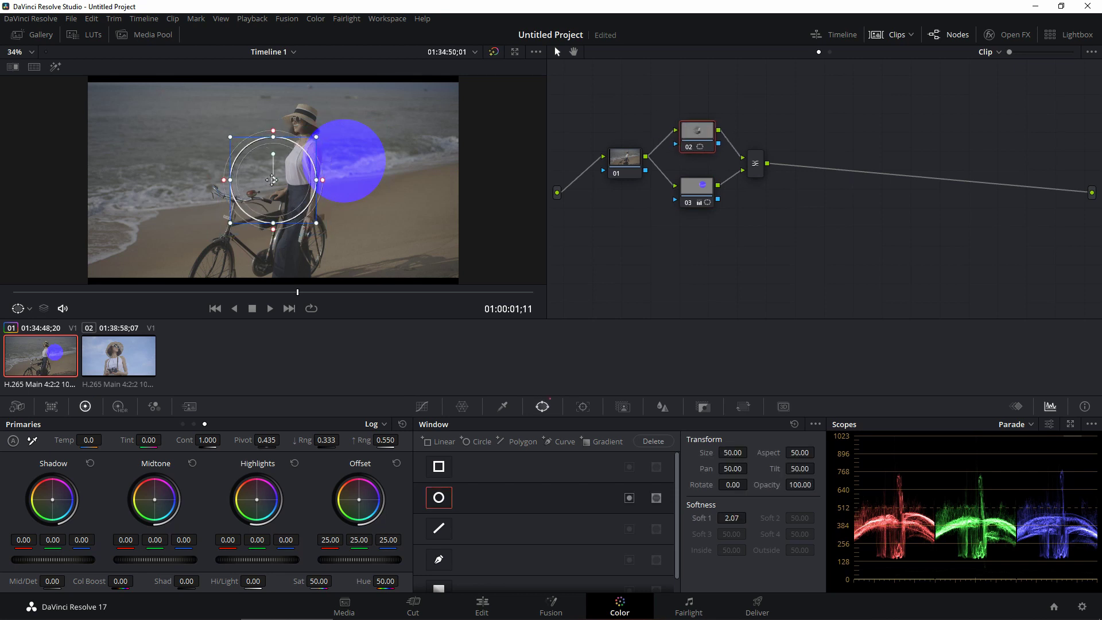
drag(268, 181, 390, 164)
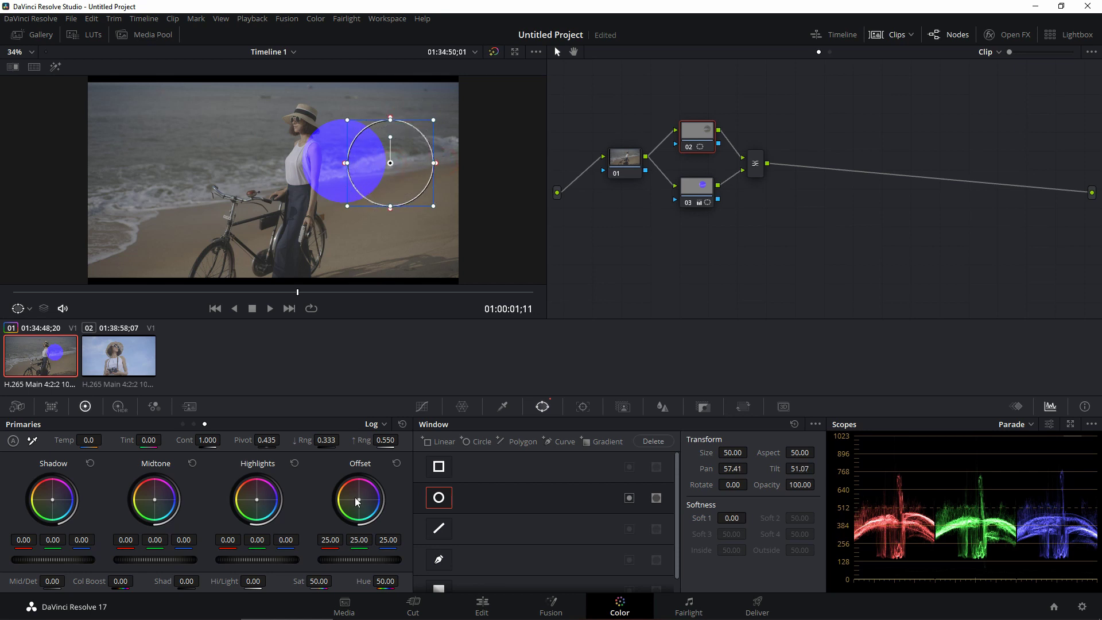
drag(358, 498, 350, 495)
- Move the blue node 03 above node 02 to compare the layering, and put it back below
click(697, 191)
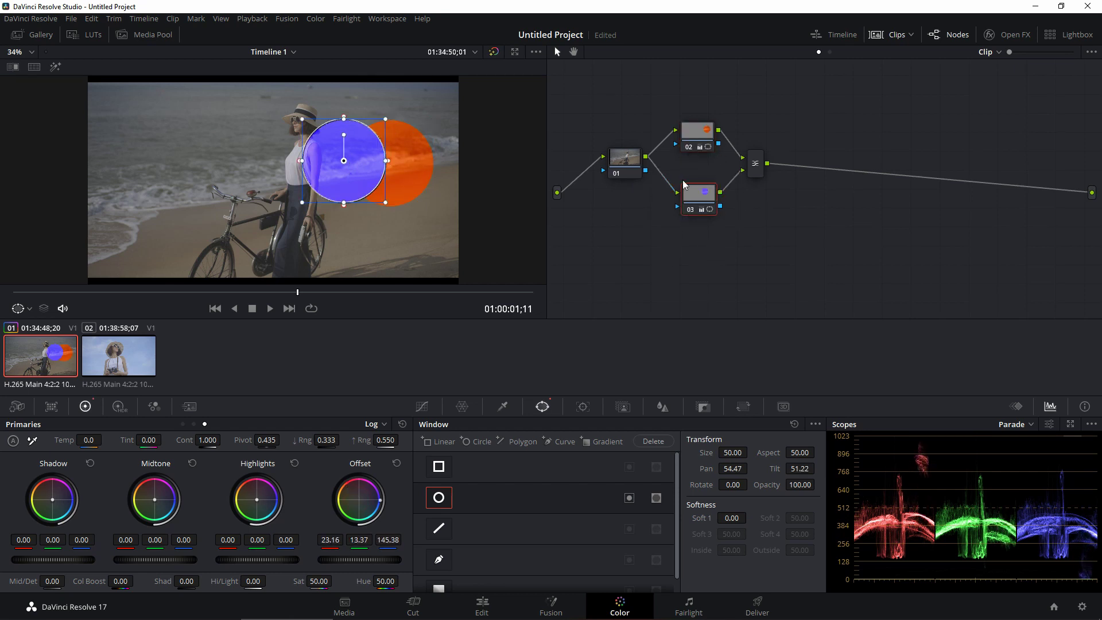
drag(702, 196, 708, 100)
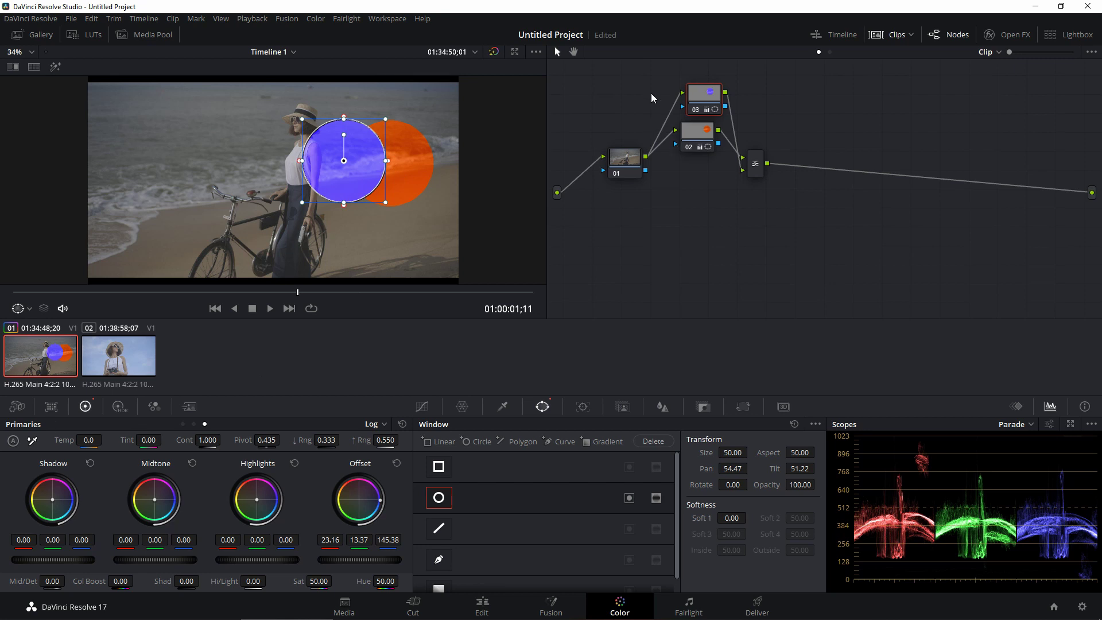
drag(704, 100, 696, 194)
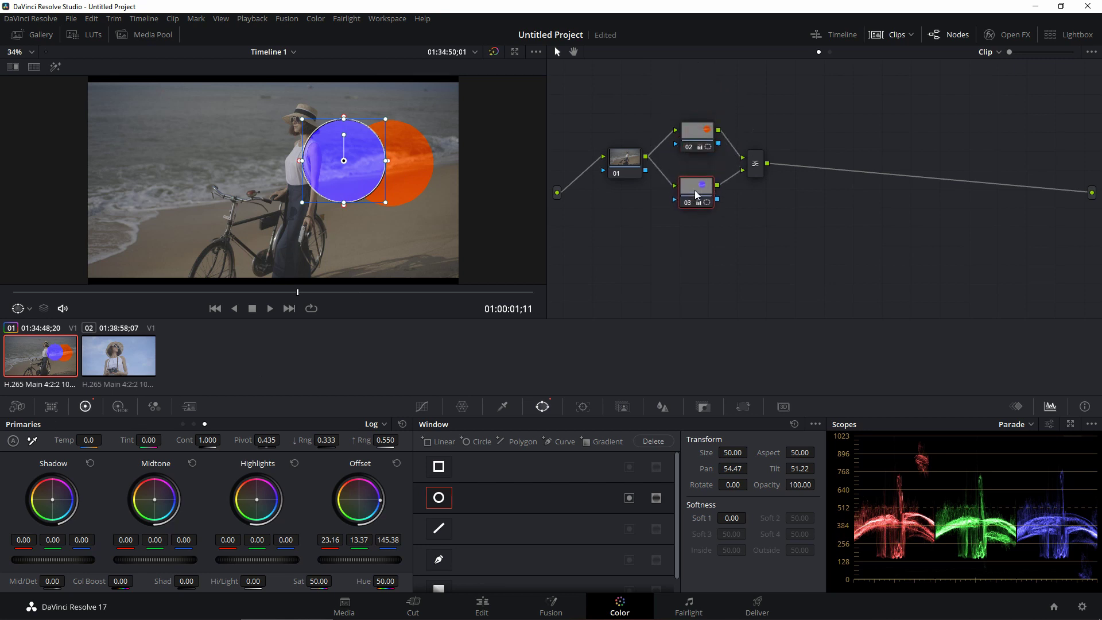
- Add another layer node from node 03 and space nodes 02, 03 and 04 evenly in a column before the Layer Mixer
key(alt+l)
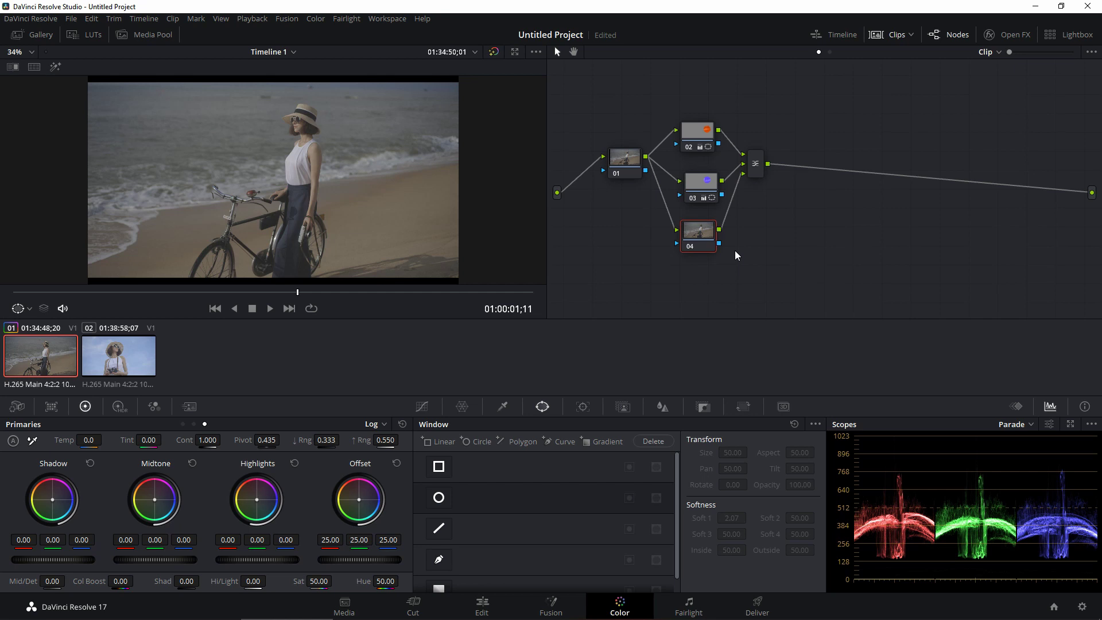
click(695, 189)
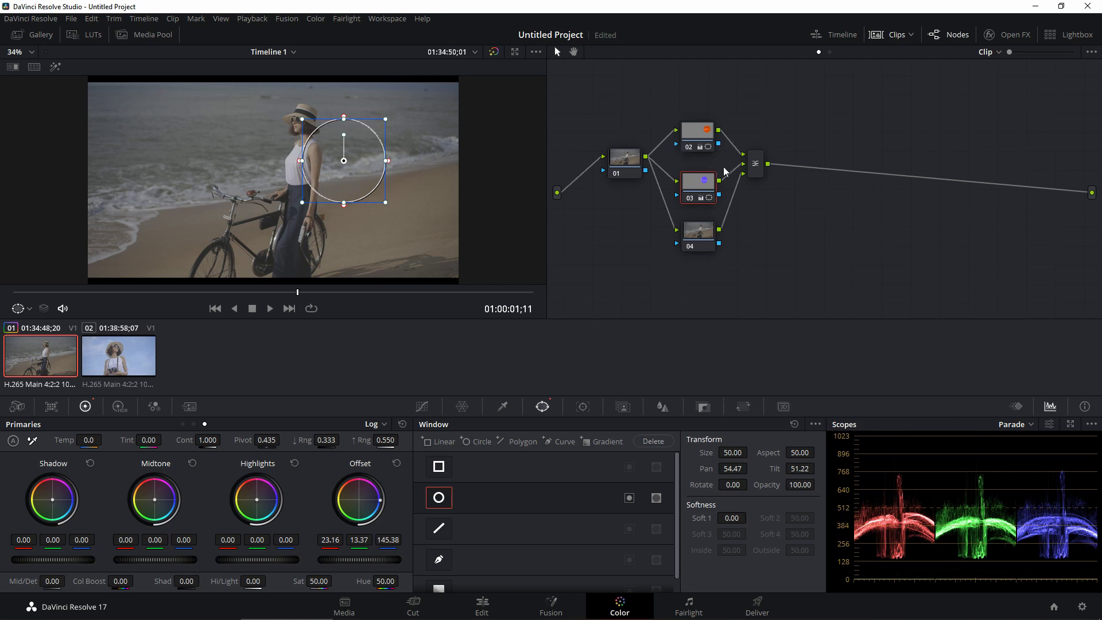
click(697, 240)
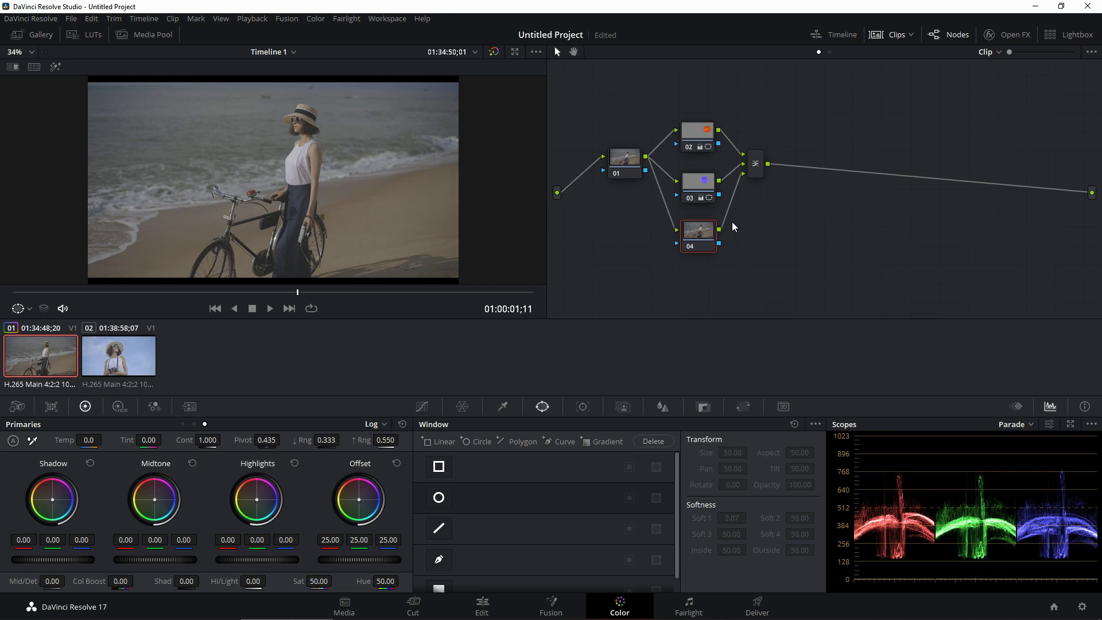
click(695, 182)
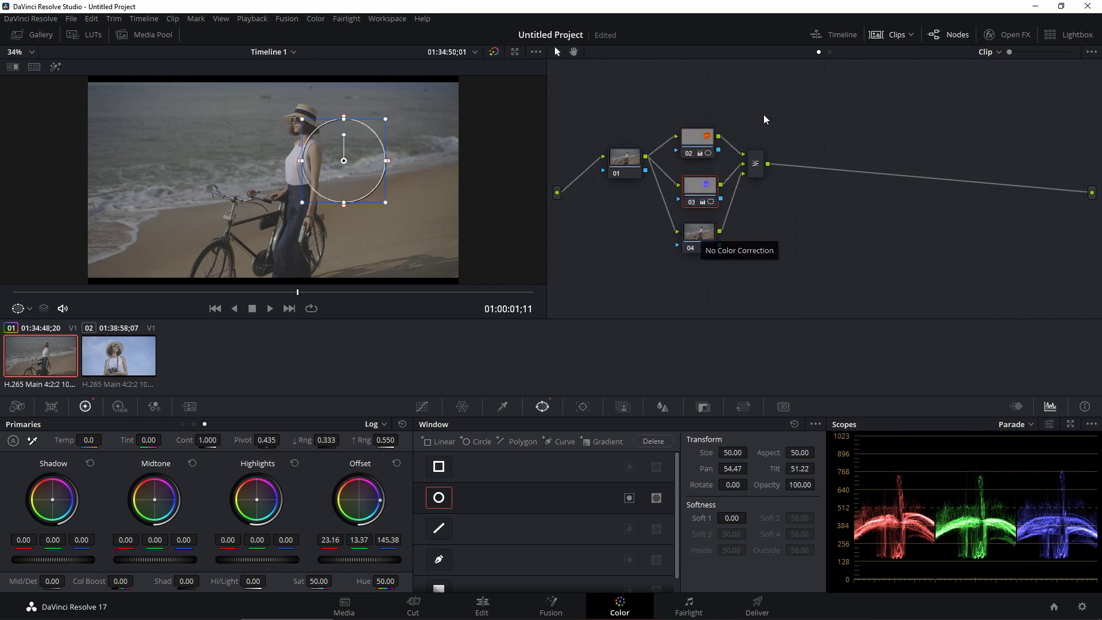
- Reverse the column order in the graph, placing node 04 at the top, node 03 in the middle and node 02 at the bottom
drag(697, 239, 690, 67)
drag(714, 185, 709, 100)
click(698, 145)
drag(697, 144, 696, 150)
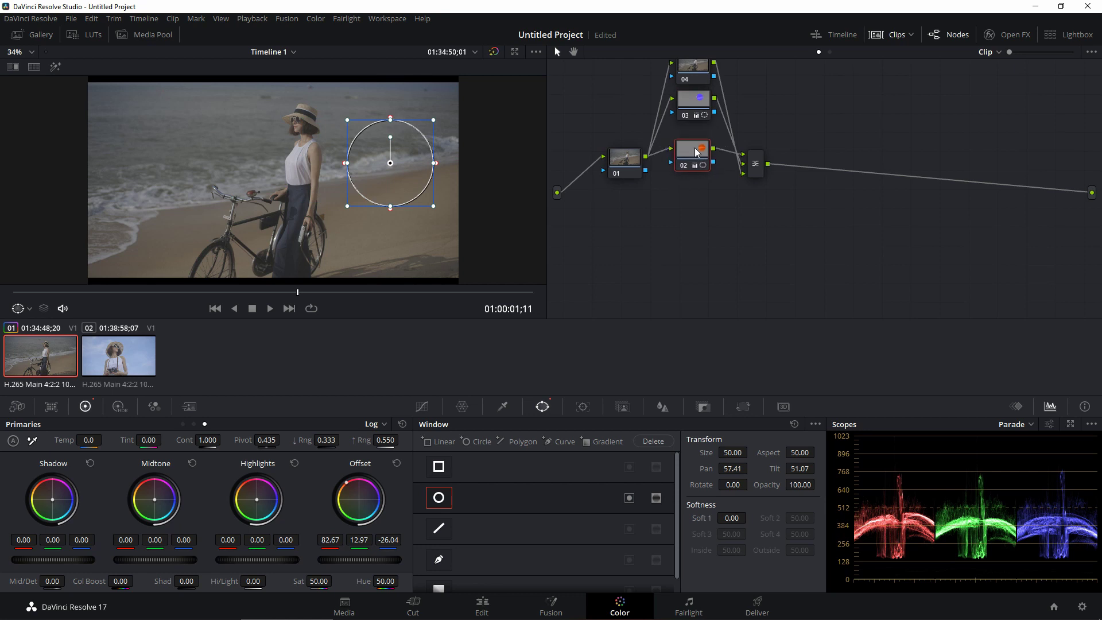
drag(695, 104, 696, 116)
drag(698, 77, 694, 89)
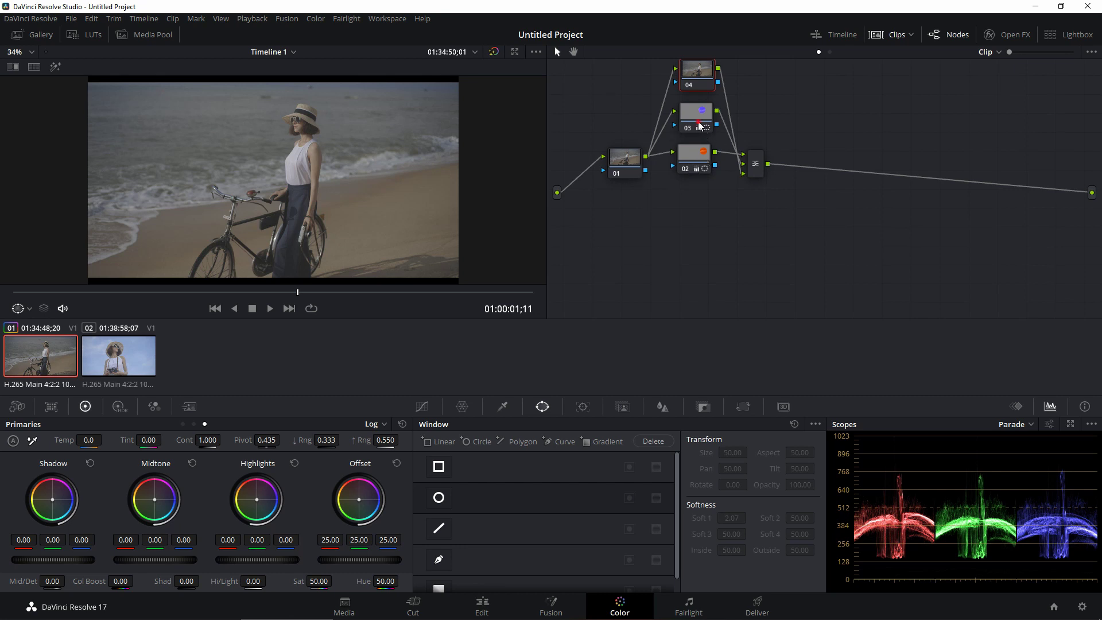
drag(699, 86, 699, 87)
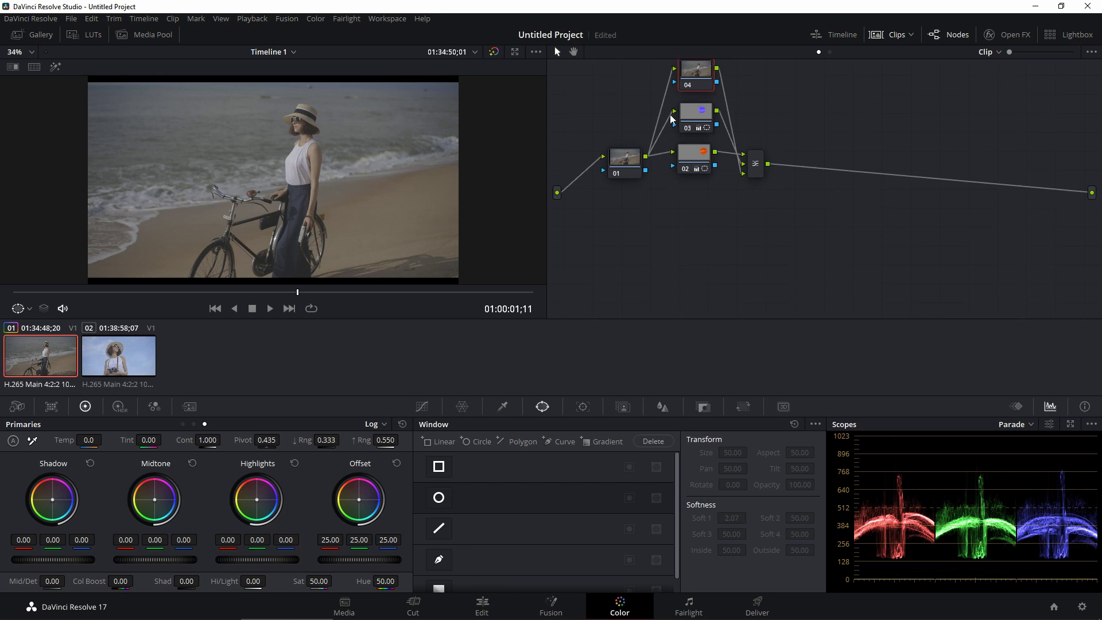
- Add an overlapping circular window on node 04 at Pan 56.07, Tilt 48.64 with softness 0.00, and push its Offset to green (-59.22, 54.07, -15.34)
click(439, 498)
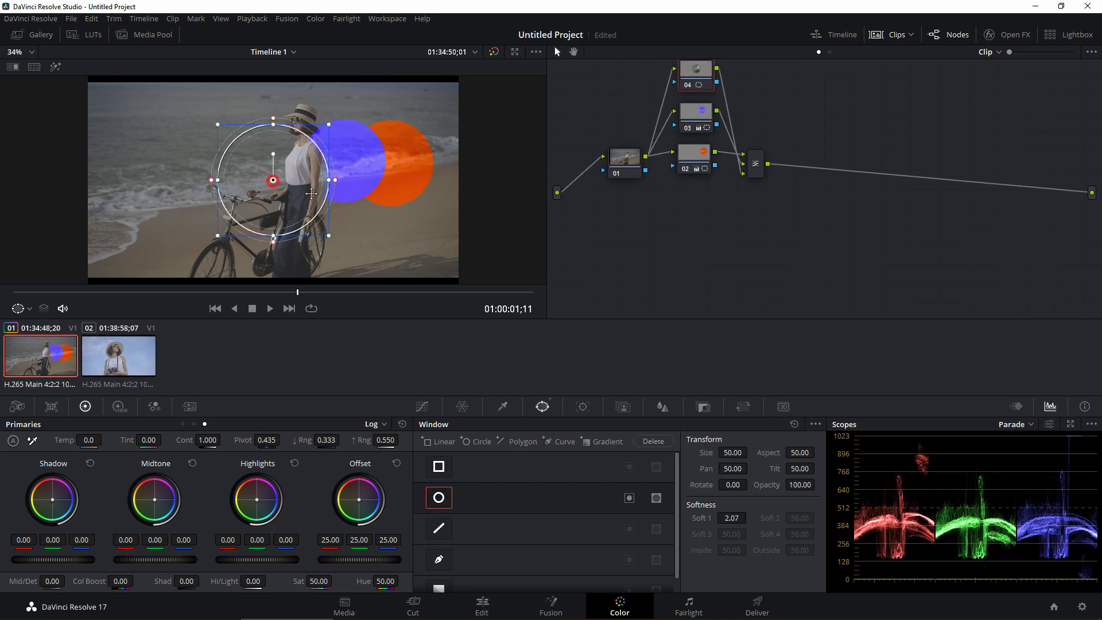
drag(283, 184, 371, 211)
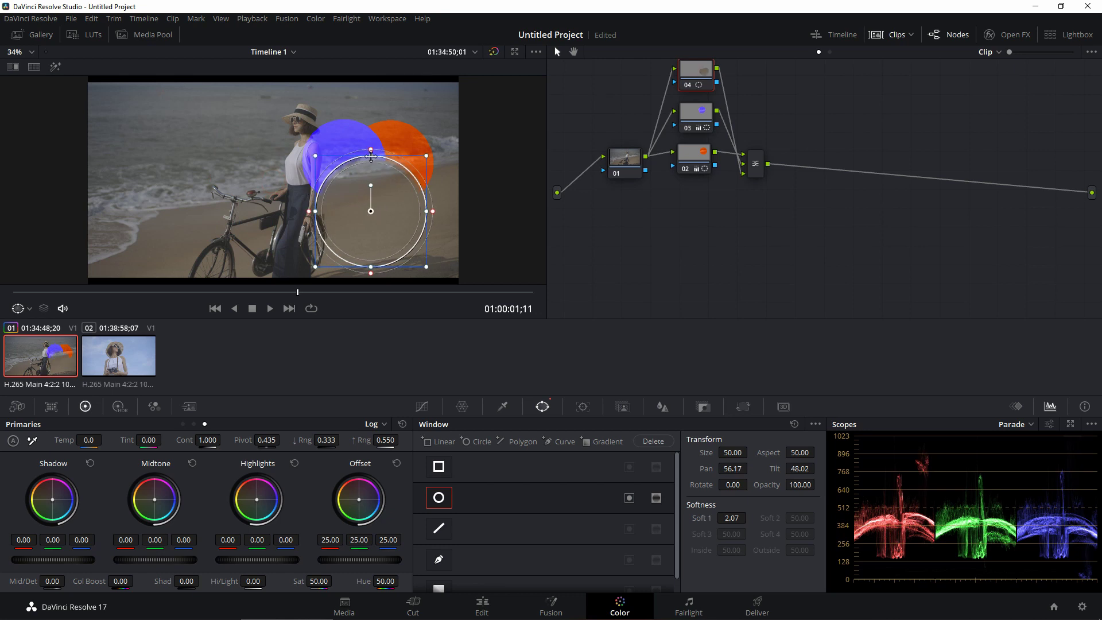
drag(370, 156, 405, 166)
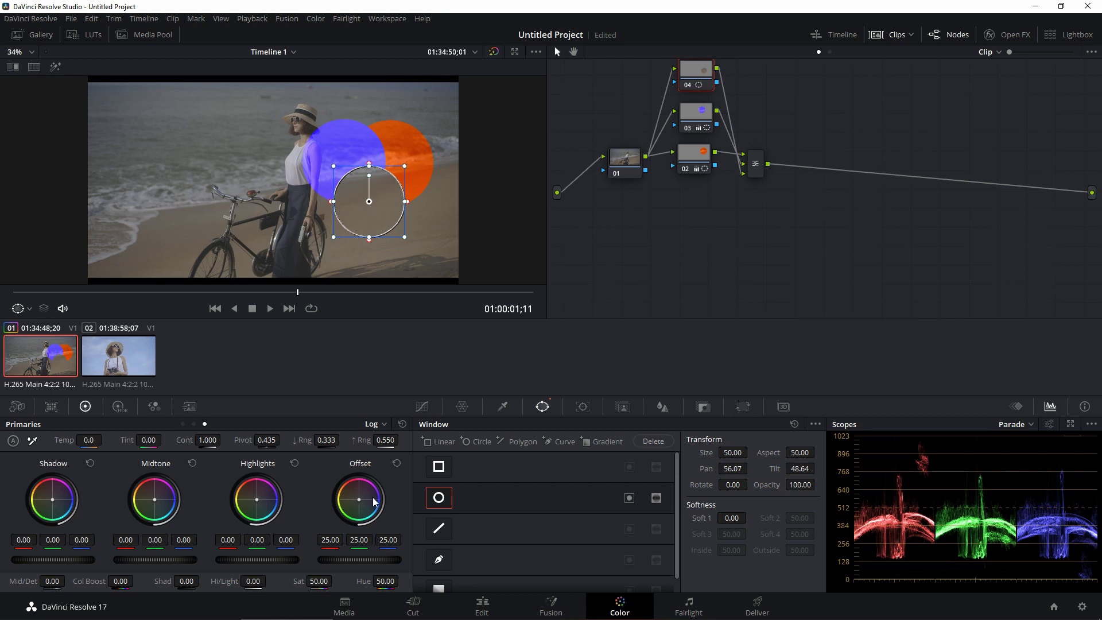
drag(358, 498, 370, 499)
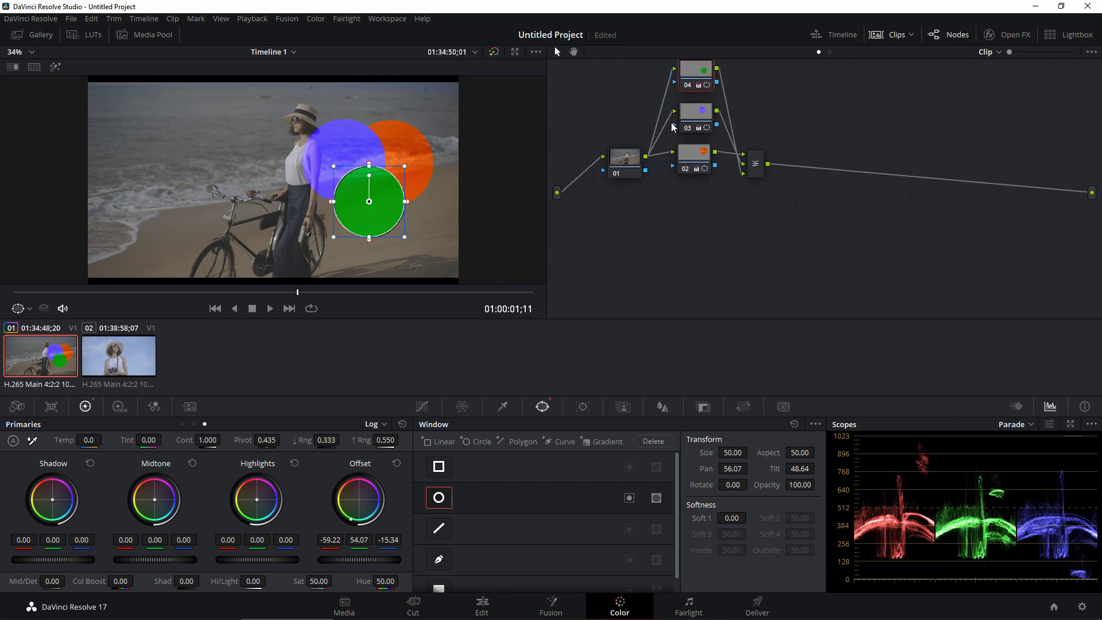
- Rearrange the layered nodes into a column with node 02 at the top, node 03 in the middle and node 04 at the bottom
click(684, 110)
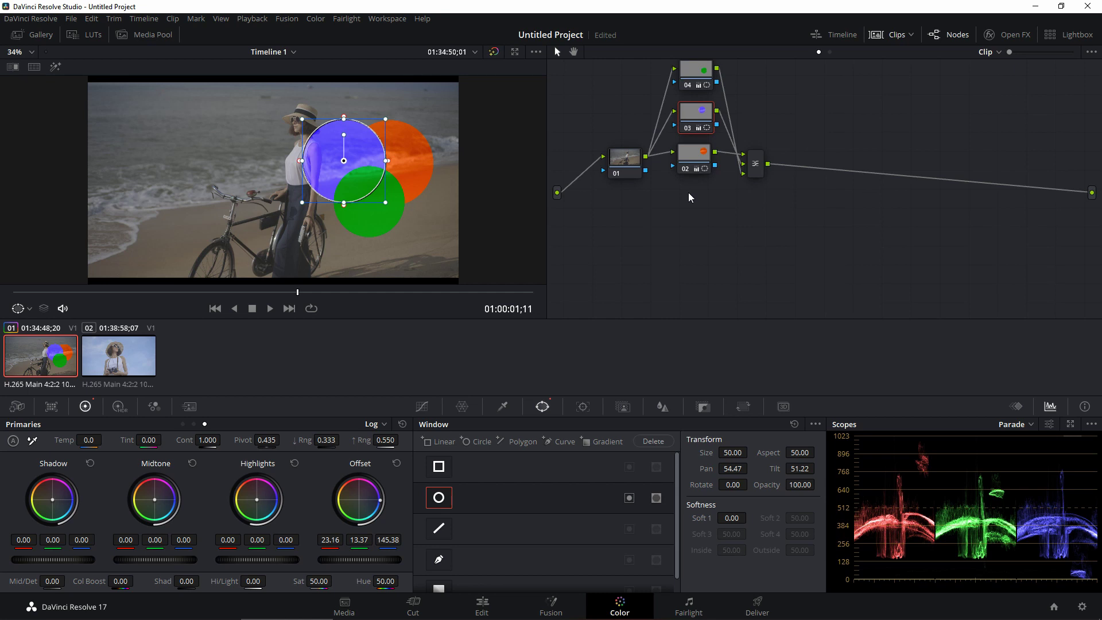
drag(701, 114, 697, 190)
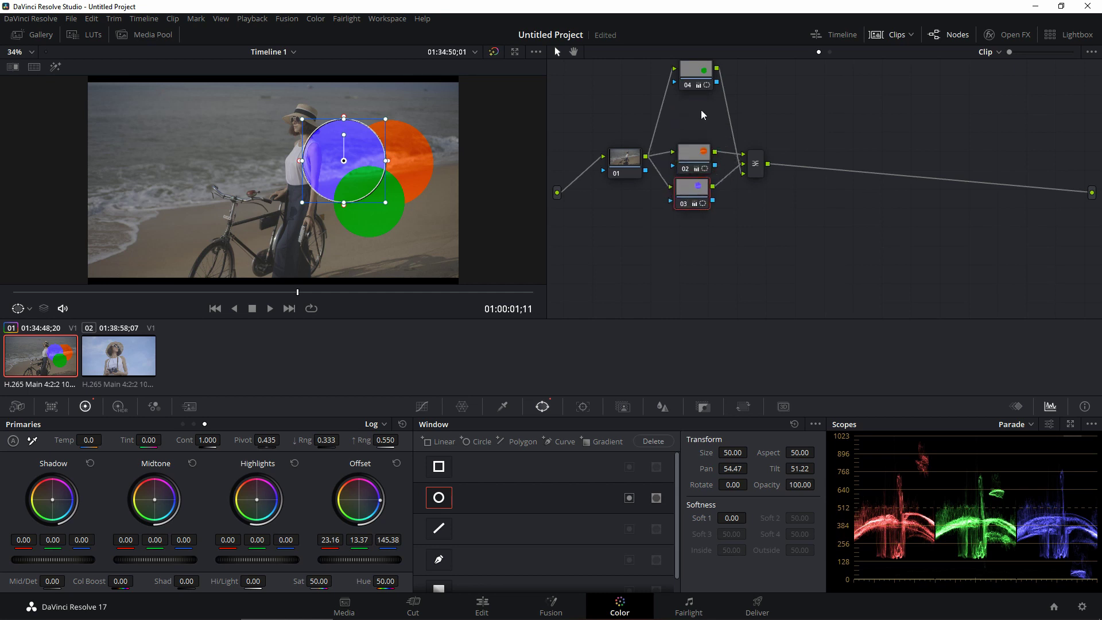
drag(700, 80, 704, 247)
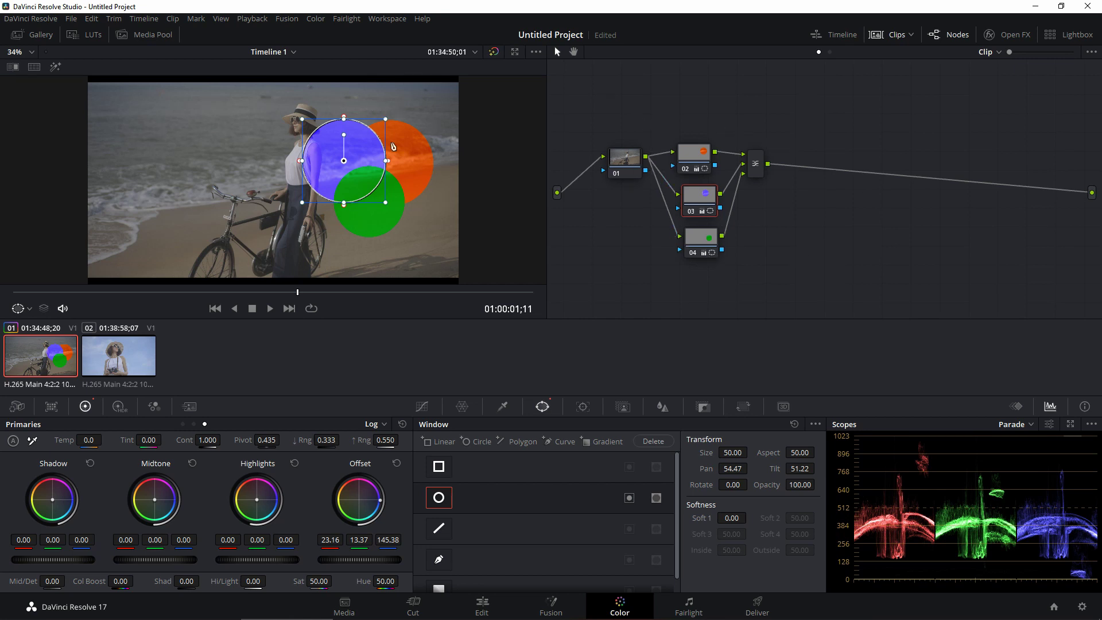
- Delete nodes 02, 03 and 04 with the Layer Mixer, and add an Outside node spaced to the right of node 01
drag(664, 106, 775, 267)
key(Delete)
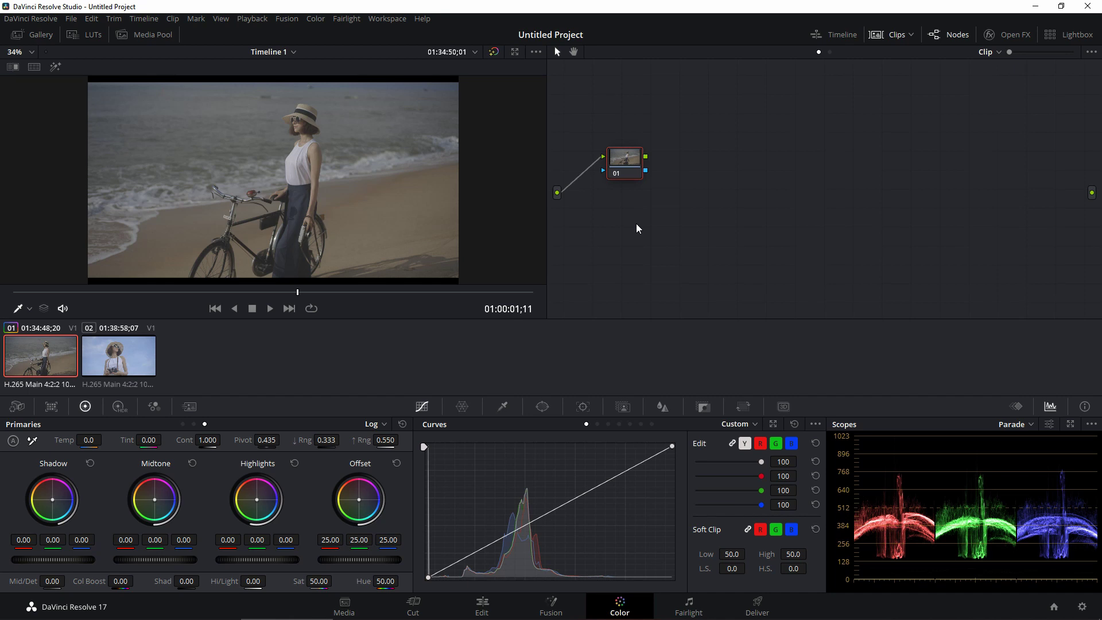
key(alt+s)
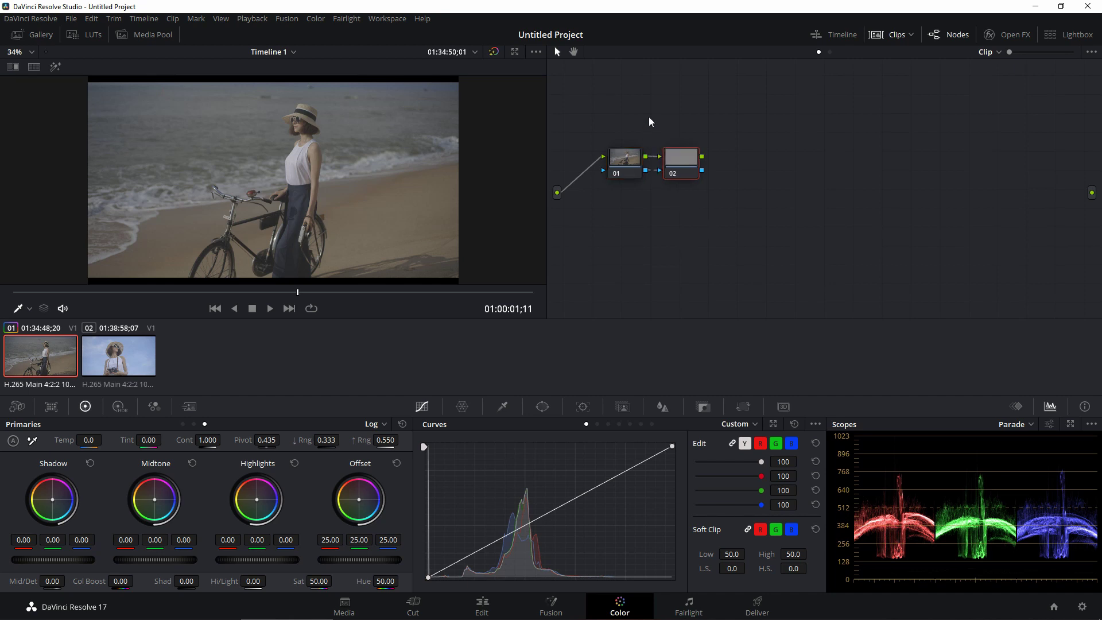
click(629, 165)
right_click(629, 164)
mouse_move(671, 219)
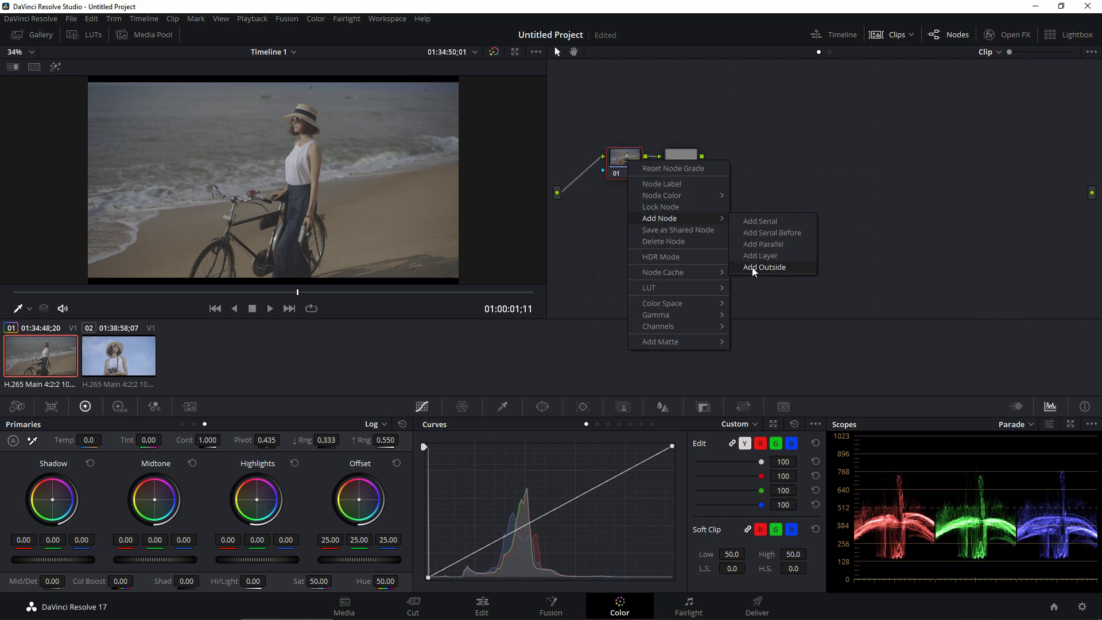
click(763, 267)
click(919, 244)
drag(683, 167, 709, 166)
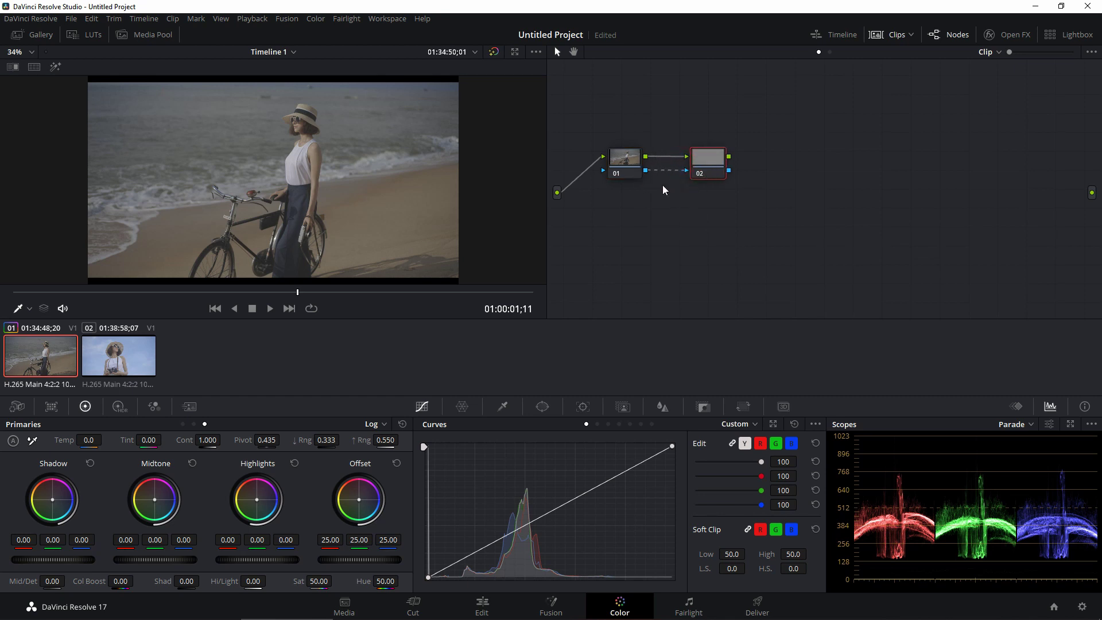
click(629, 164)
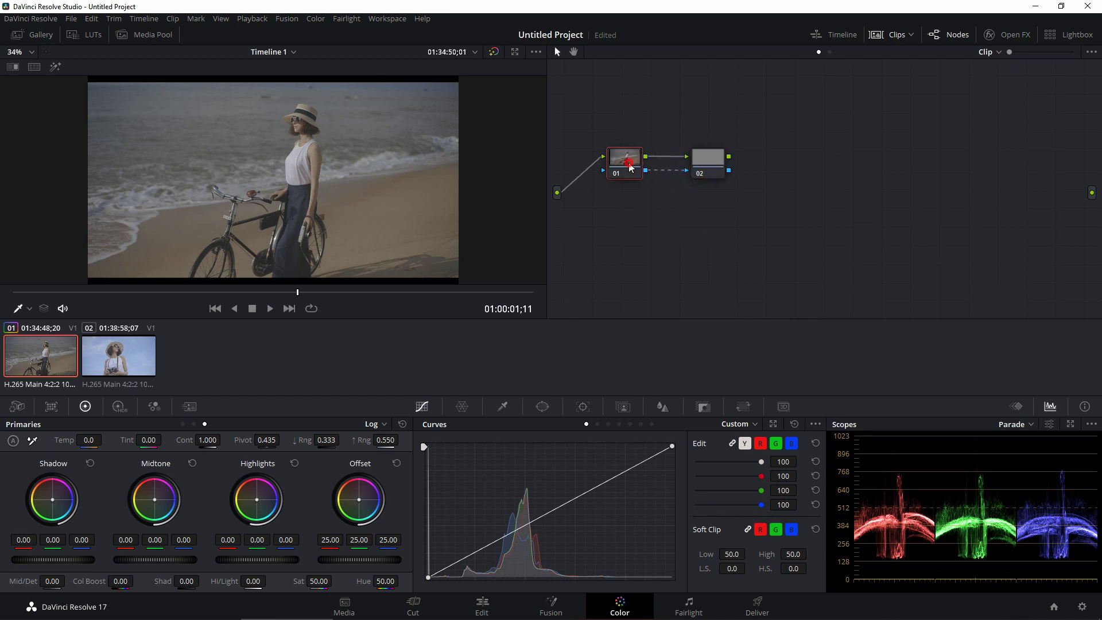
click(702, 164)
click(626, 163)
click(698, 168)
click(611, 164)
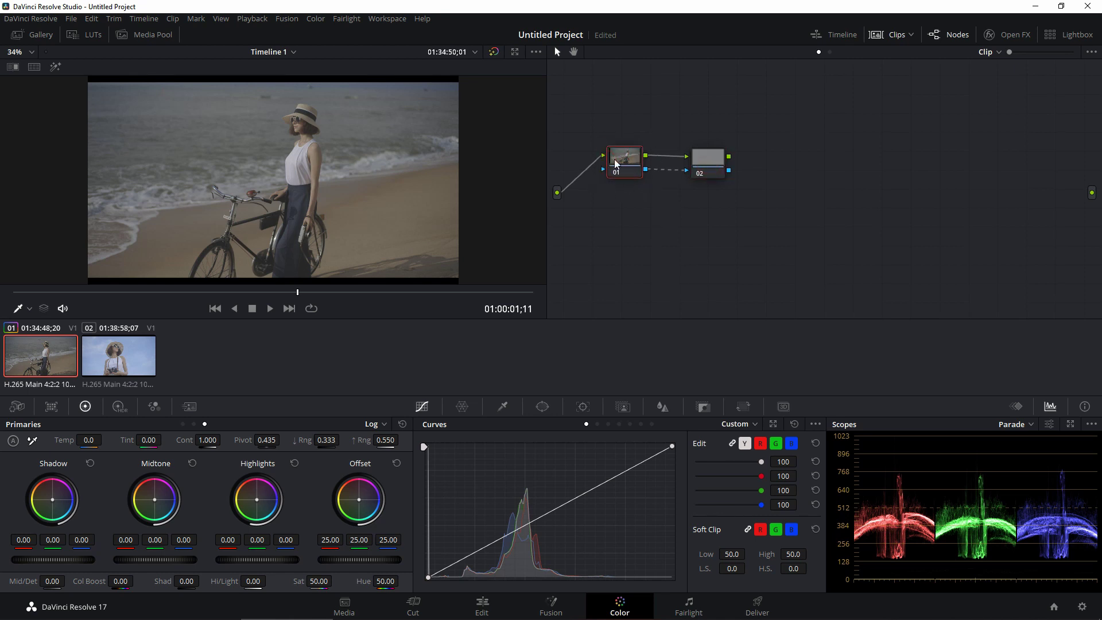
click(712, 156)
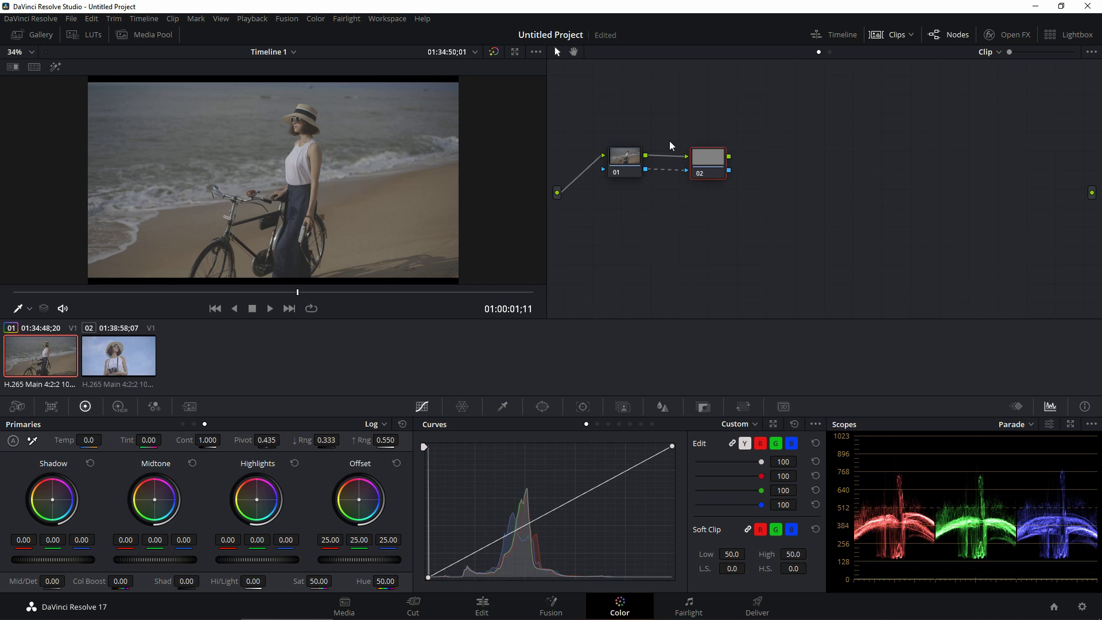
- Add a circular window on node 01, stretch it into an ellipse of Size 52.03 and Aspect 74.08, and invert it
click(629, 159)
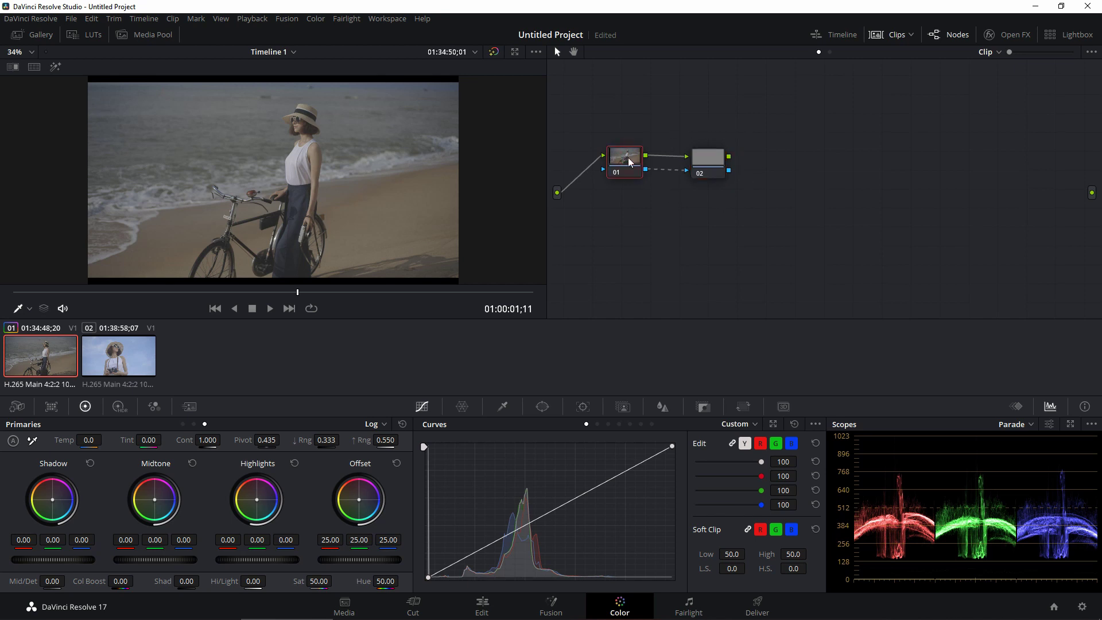
click(542, 406)
click(439, 499)
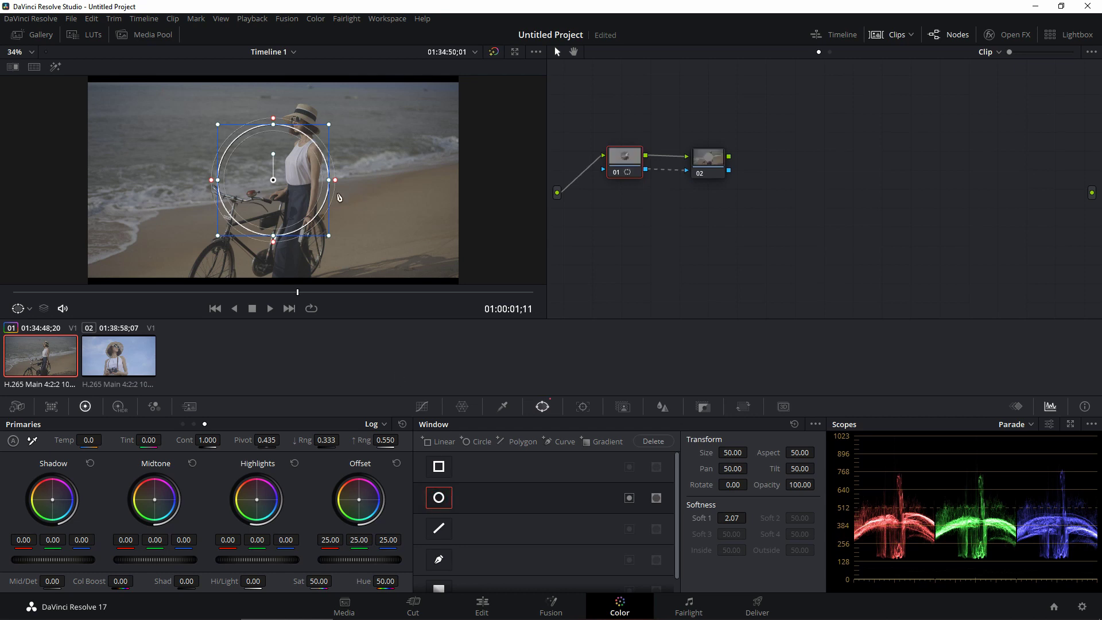
drag(330, 180, 342, 179)
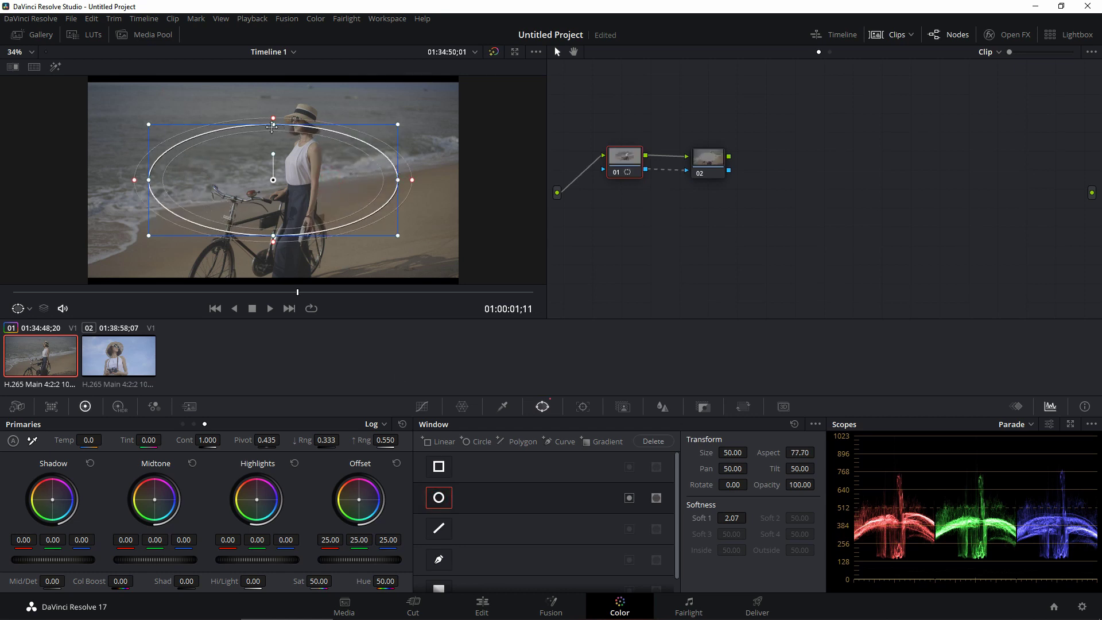
drag(273, 124, 273, 114)
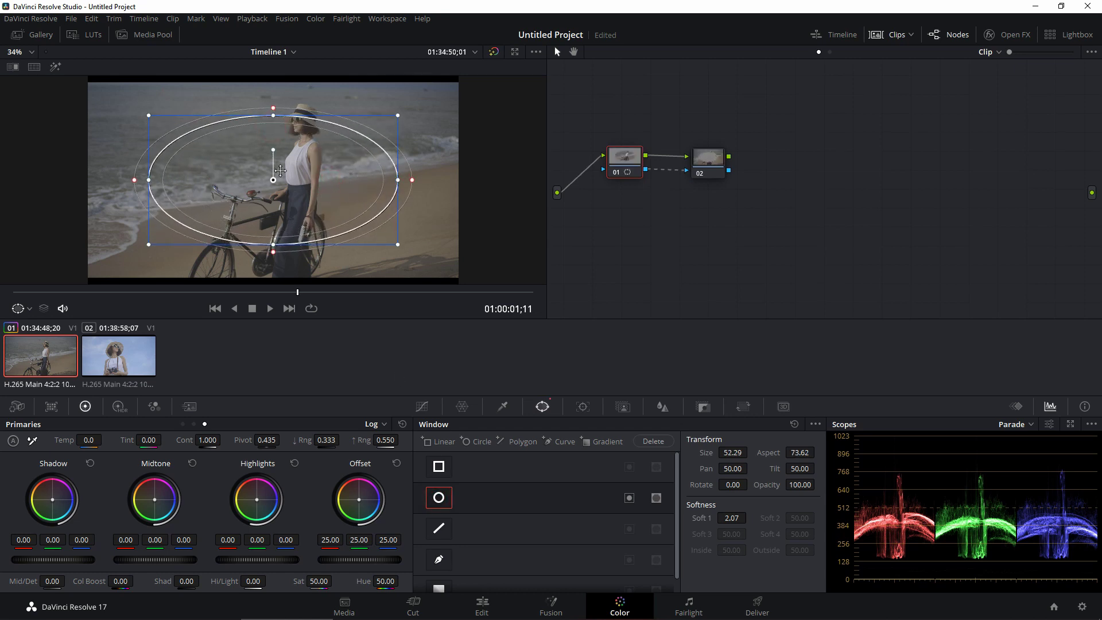
click(629, 497)
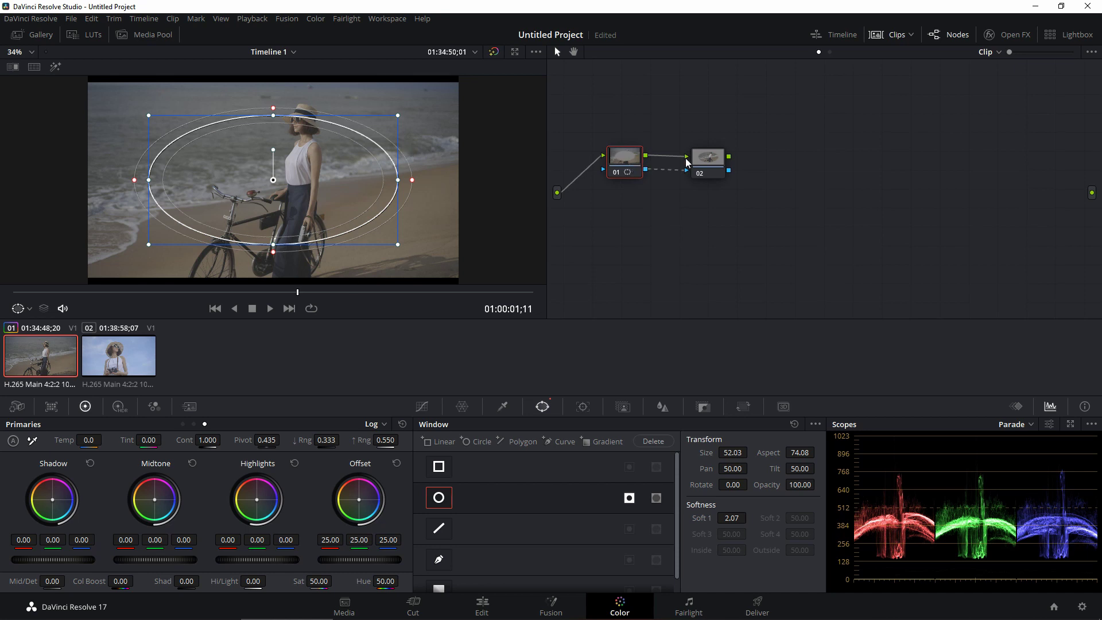
- Darken the area outside the ellipse by pulling the middle of node 01's custom curve down
click(711, 164)
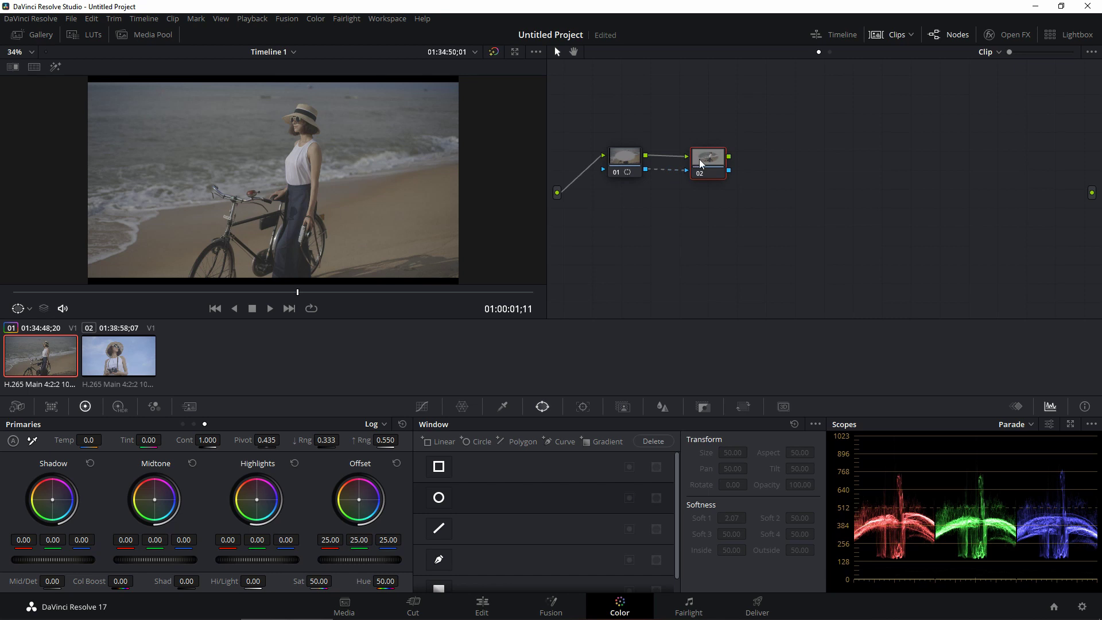
click(625, 161)
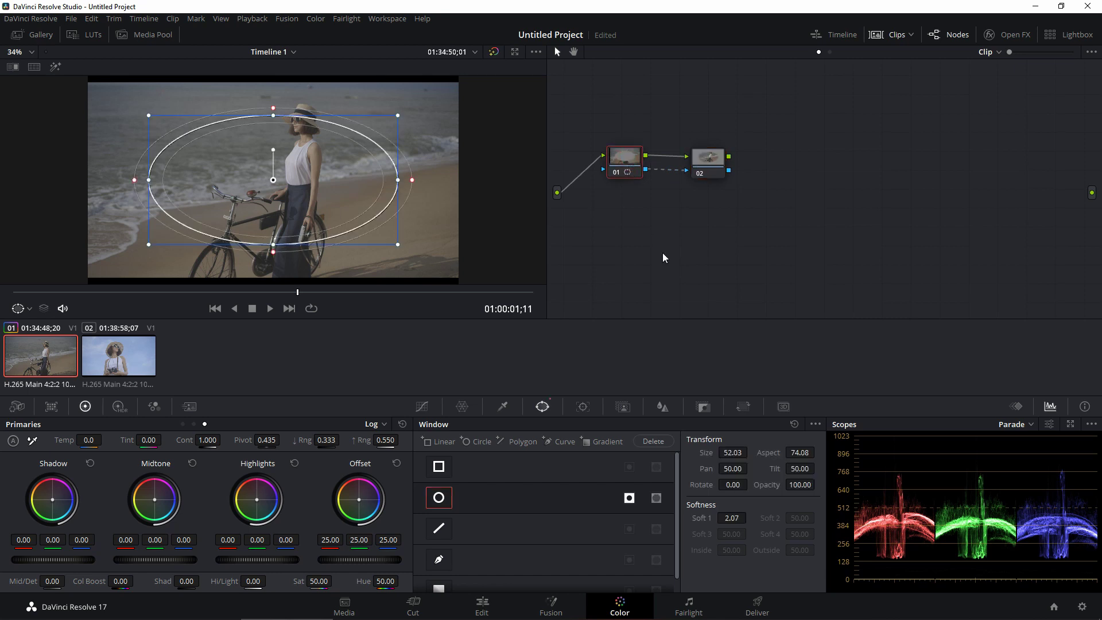
click(422, 406)
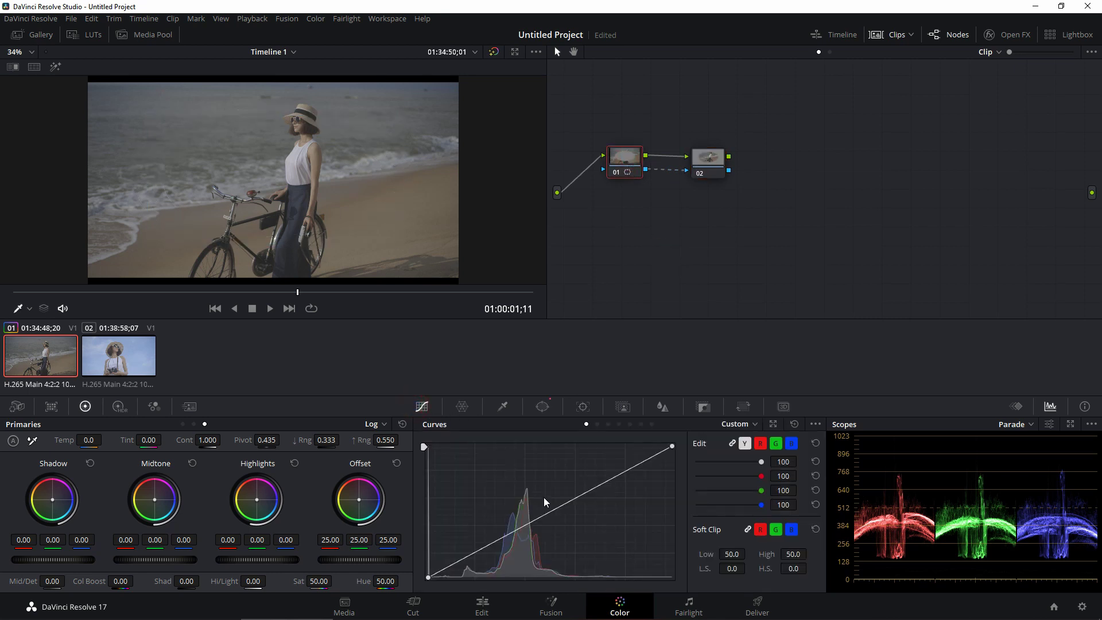
drag(562, 508, 565, 534)
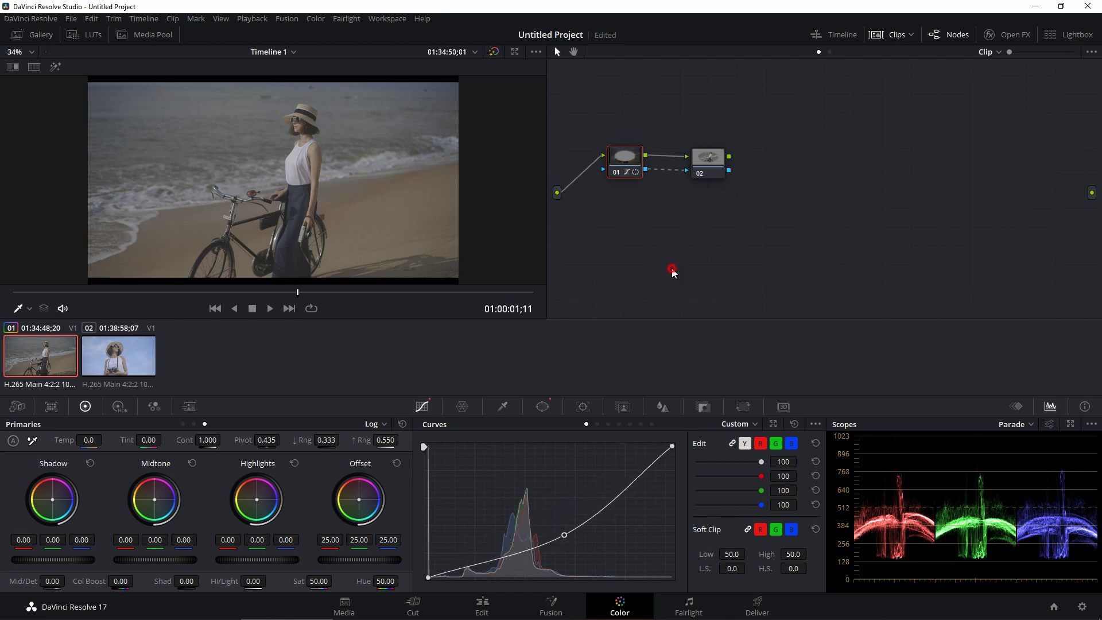
- Connect node 02 to the final output and raise the middle of its custom curve slightly to brighten inside the ellipse
drag(701, 167, 1091, 192)
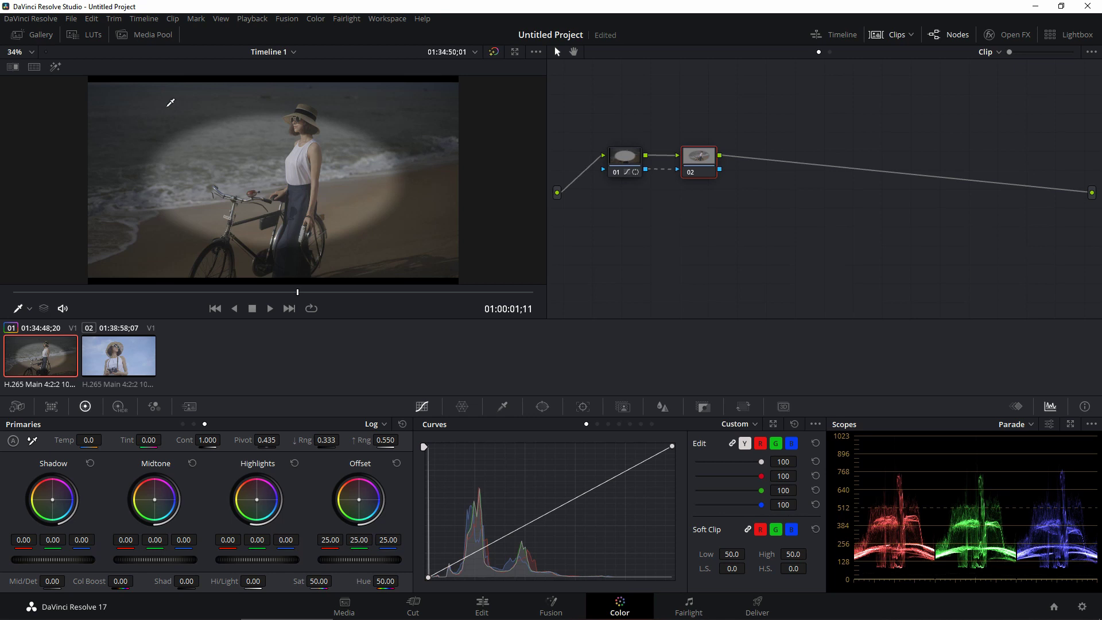
click(708, 157)
drag(560, 511, 557, 496)
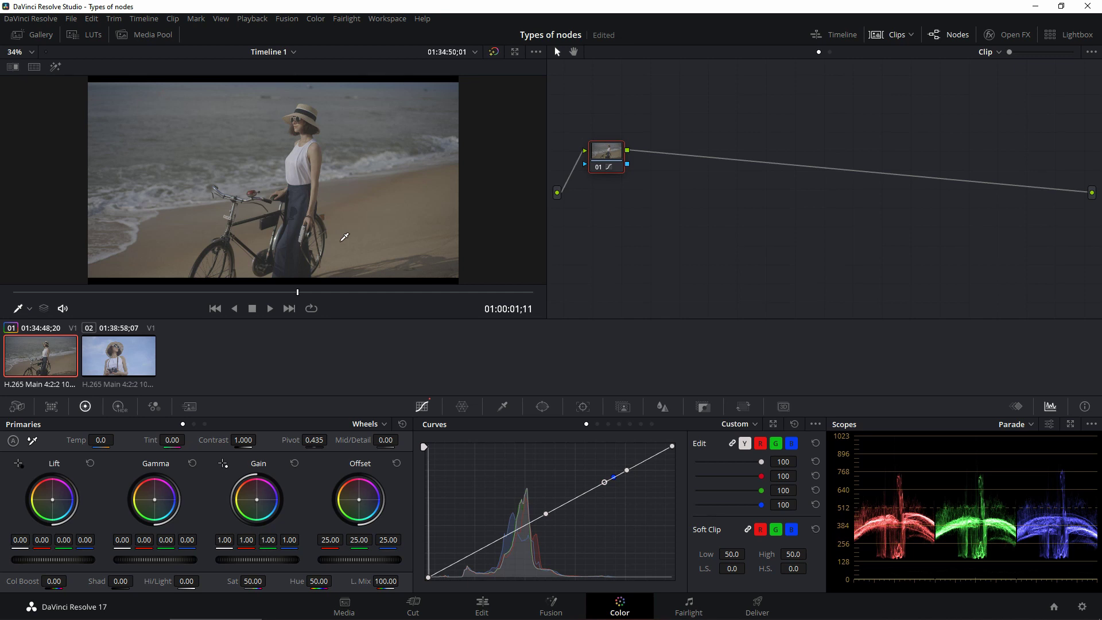
- Add a serial node after node 01 and label it "primary"
drag(607, 152, 598, 151)
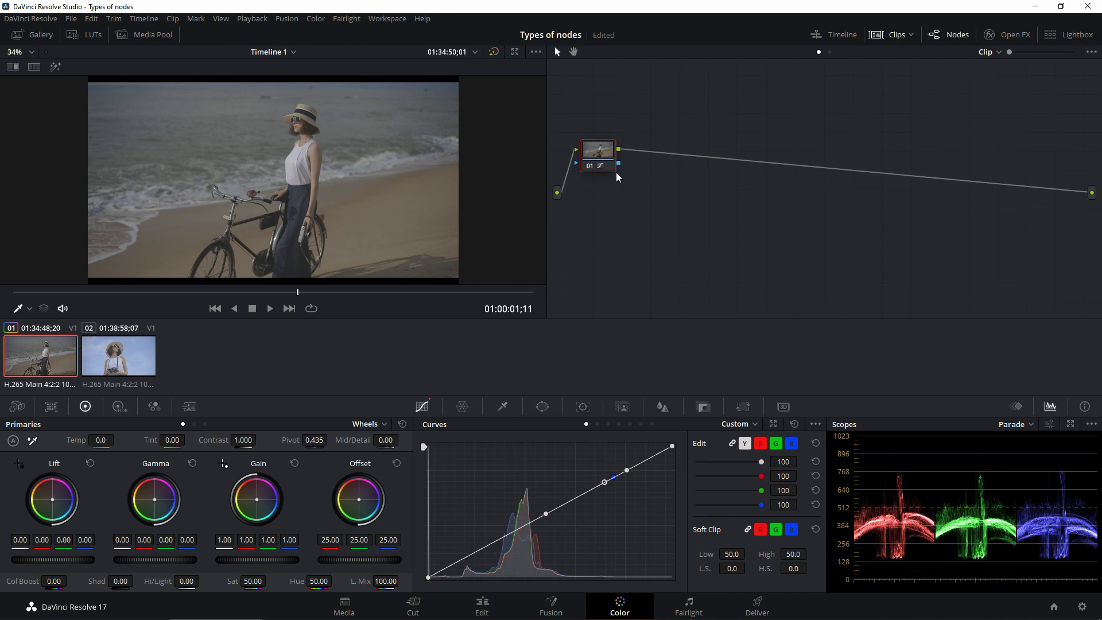
key(alt+s)
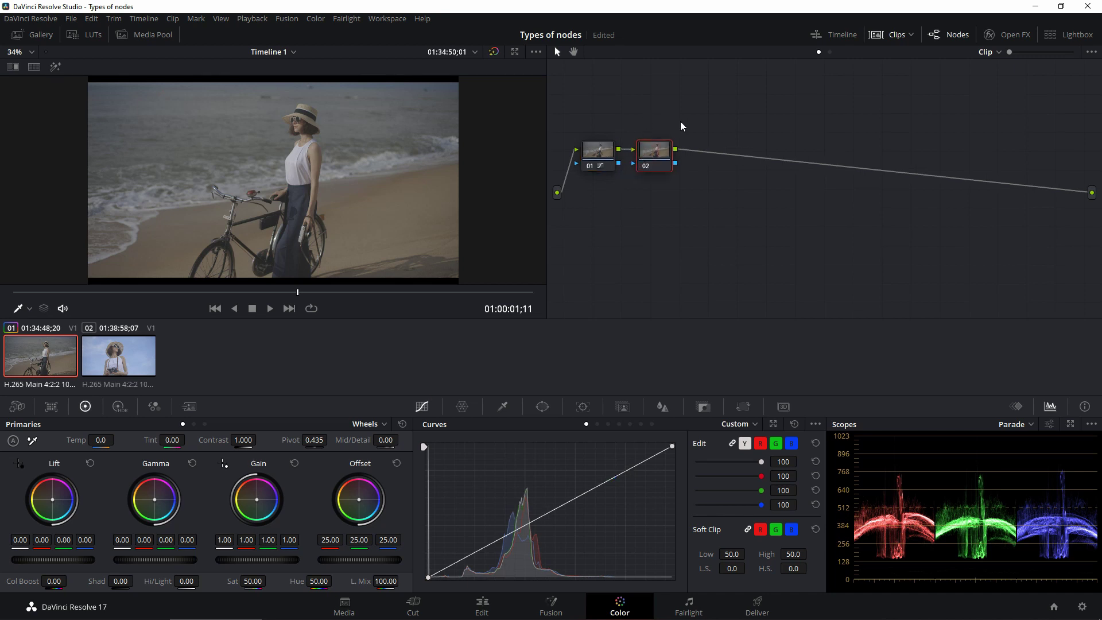
key(ctrl+s)
text(primary)
key(Return)
- Set the primary node's contrast to 1.362 and white-balance the shot by sampling the woman's white top
drag(243, 441, 276, 440)
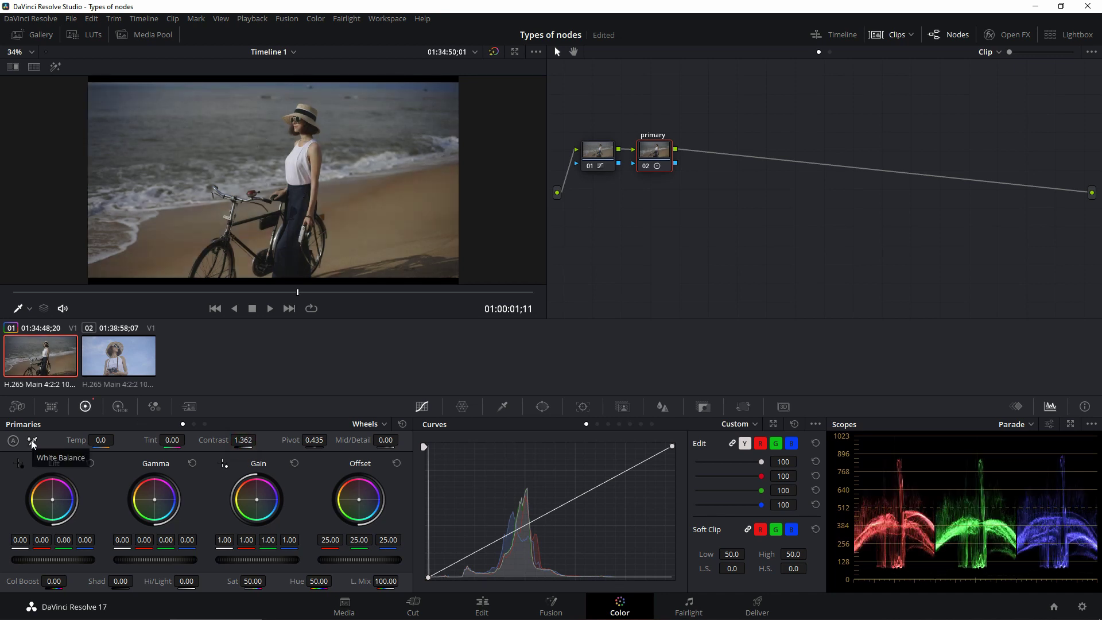
click(32, 441)
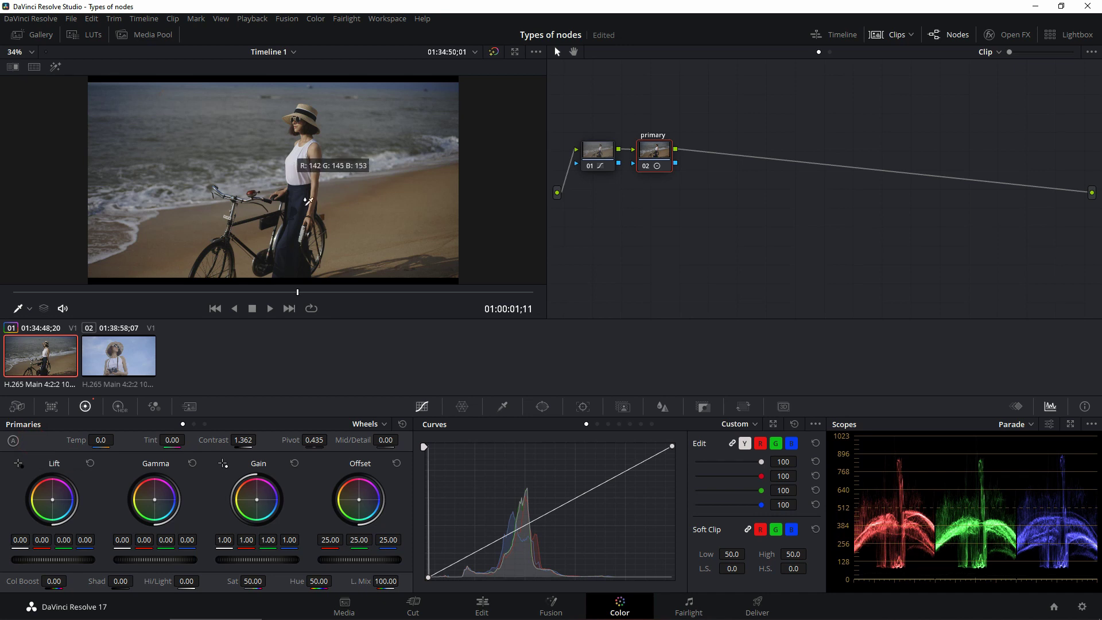
click(297, 159)
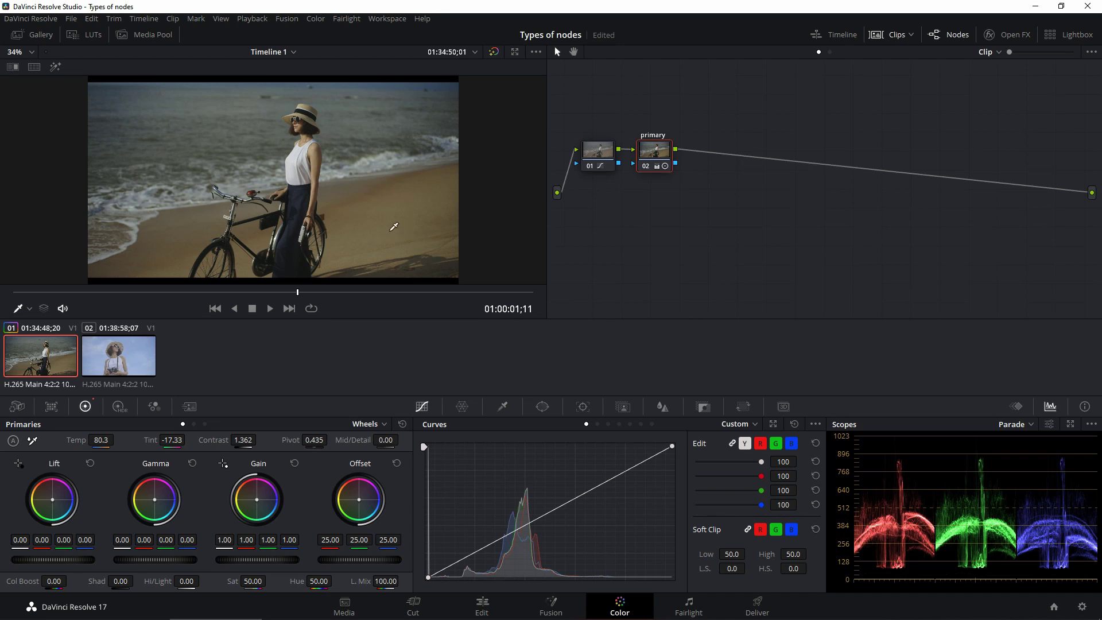
- Set the primary node's tint to -3.33 and lower the Log Shadow level to -0.05 on all channels
drag(177, 447, 189, 439)
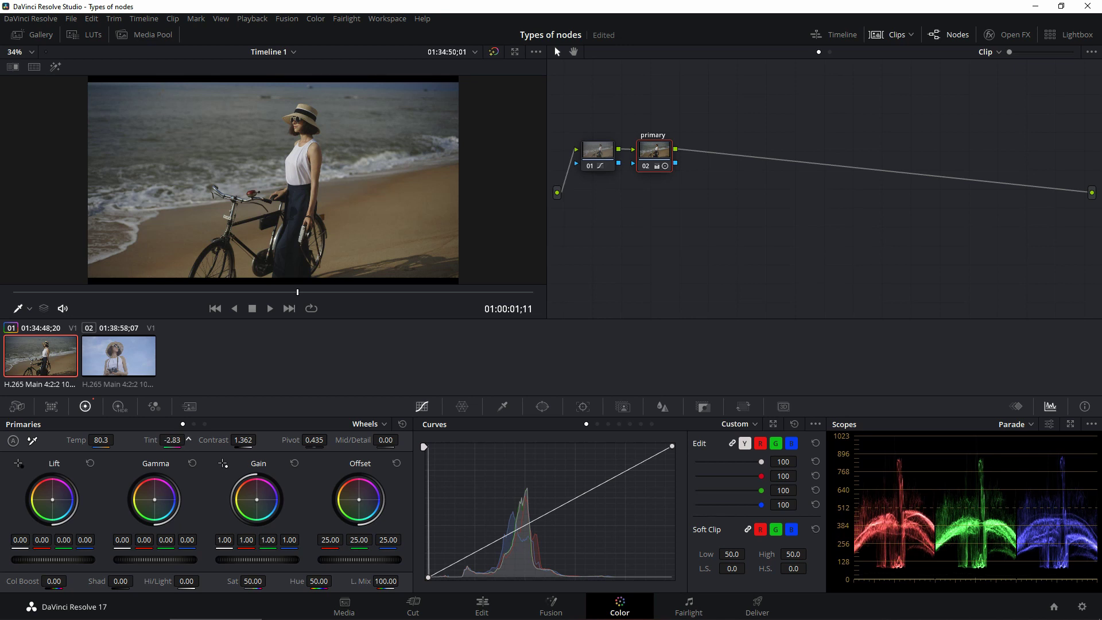
drag(188, 440, 190, 440)
click(205, 425)
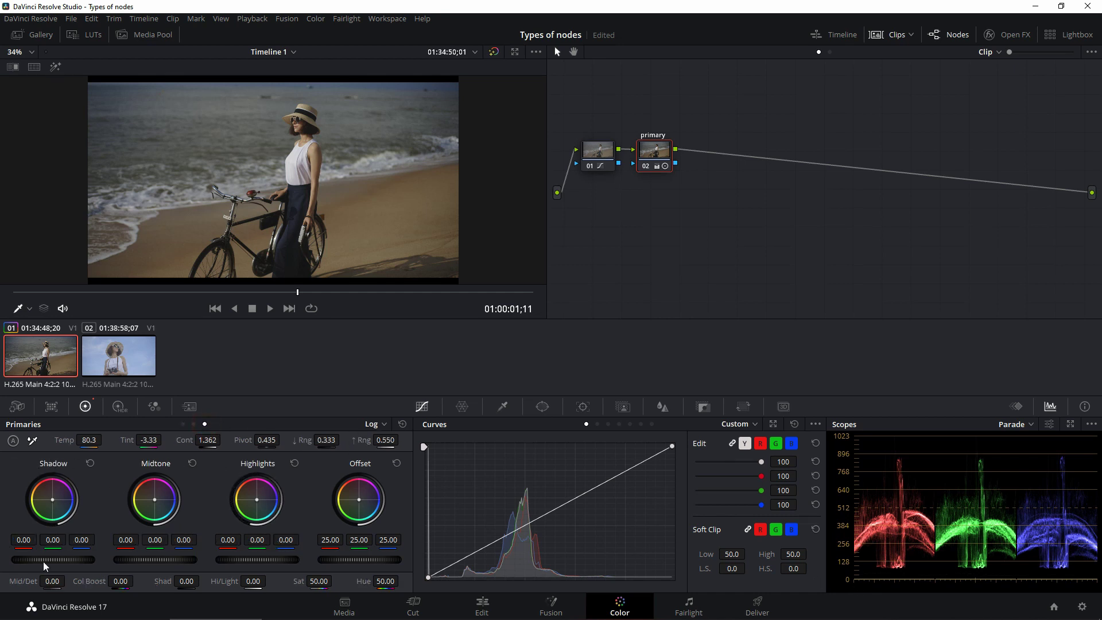
drag(68, 560, 52, 560)
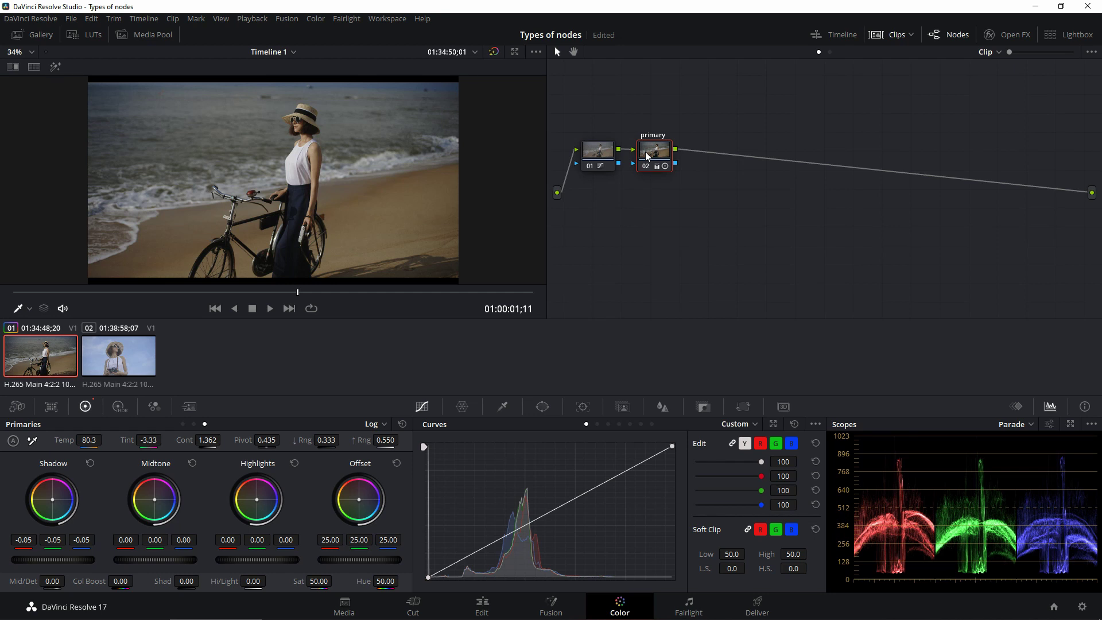
- Add a serial node 03 after the primary node, and a parallel node 04 alongside it
key(alt+s)
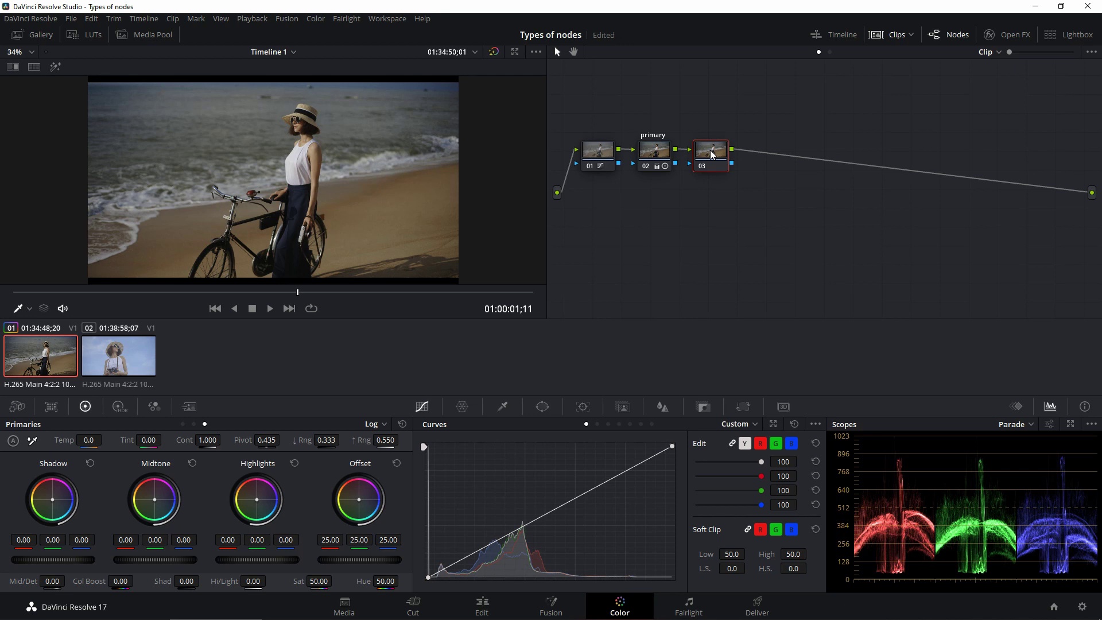
key(alt+p)
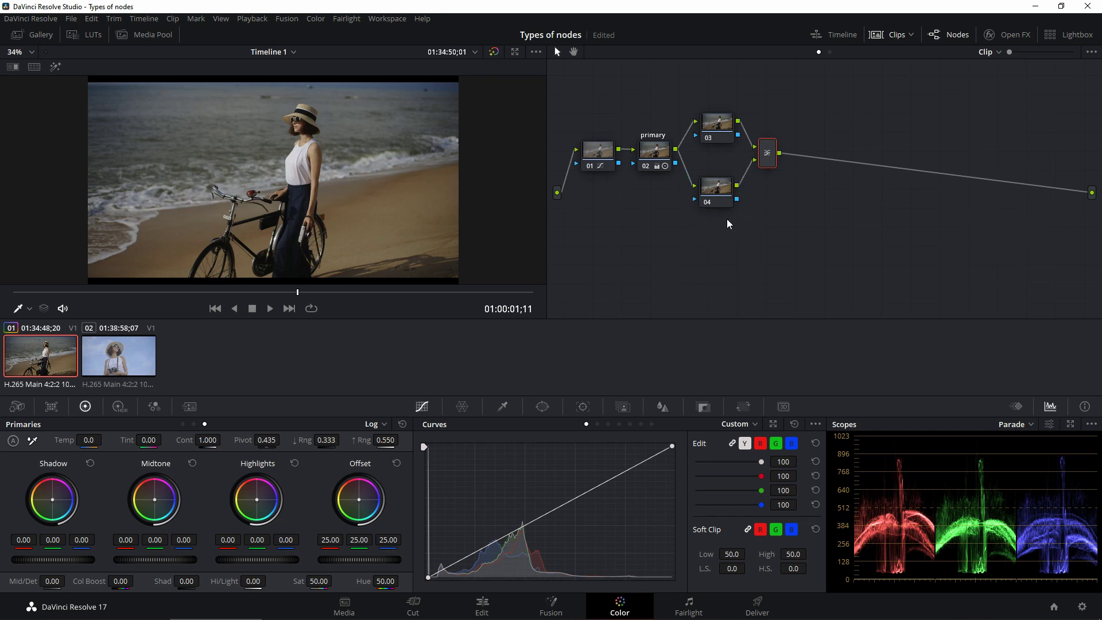
- Qualify the skin tone on node 04 by sampling along the woman's arm, and highlight the selection in the viewer
mouse_move(721, 198)
mouse_down()
mouse_move(692, 164)
mouse_move(680, 101)
mouse_move(722, 84)
mouse_move(710, 192)
mouse_up()
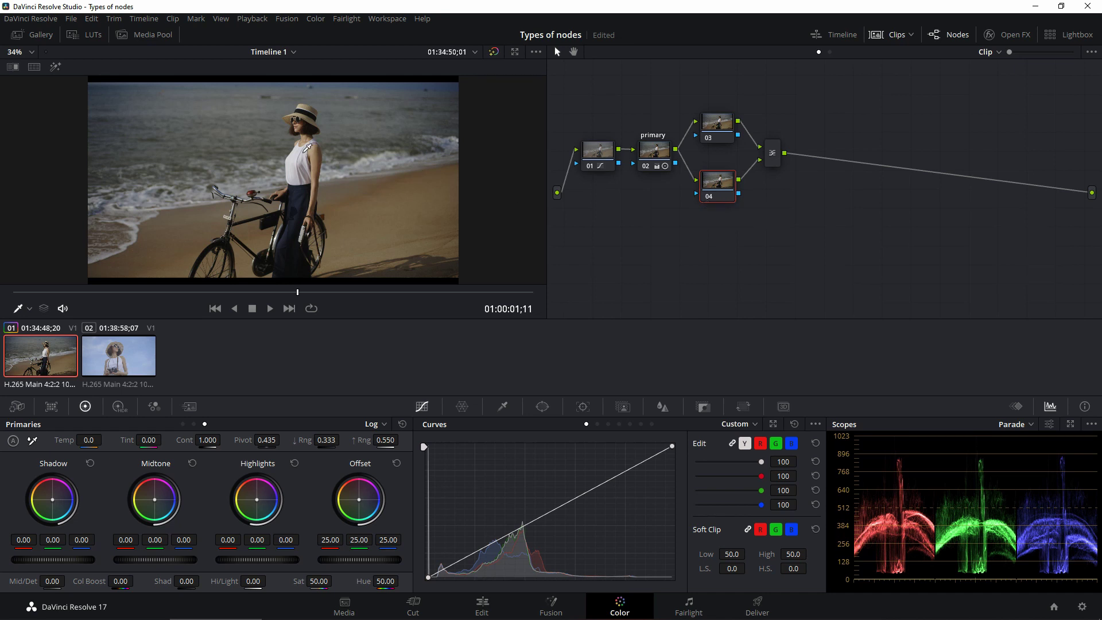
click(503, 406)
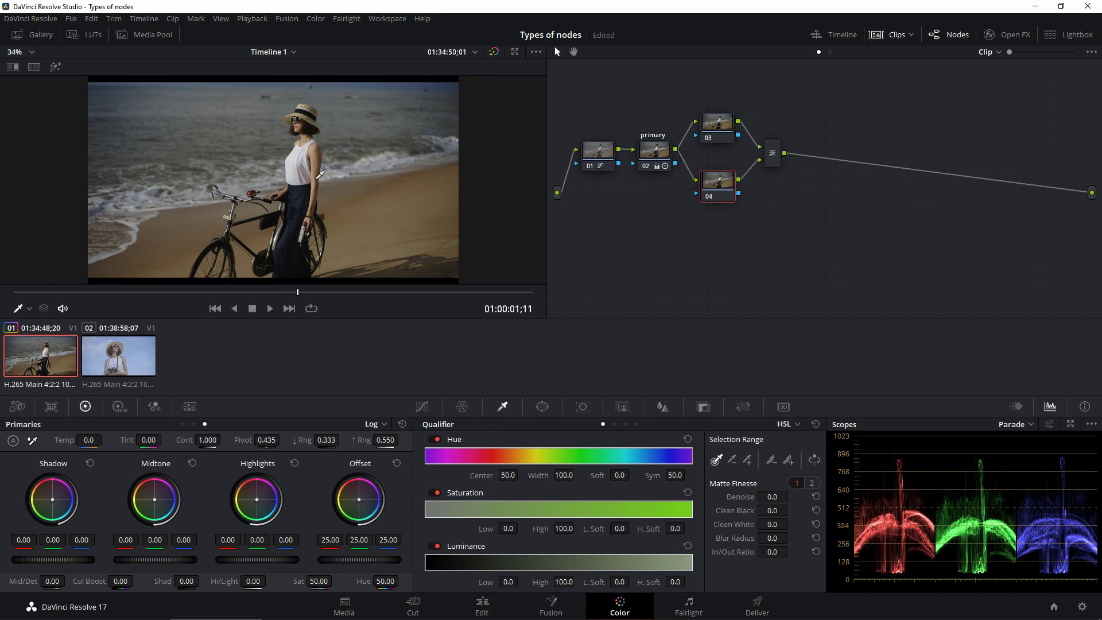
drag(315, 149, 320, 182)
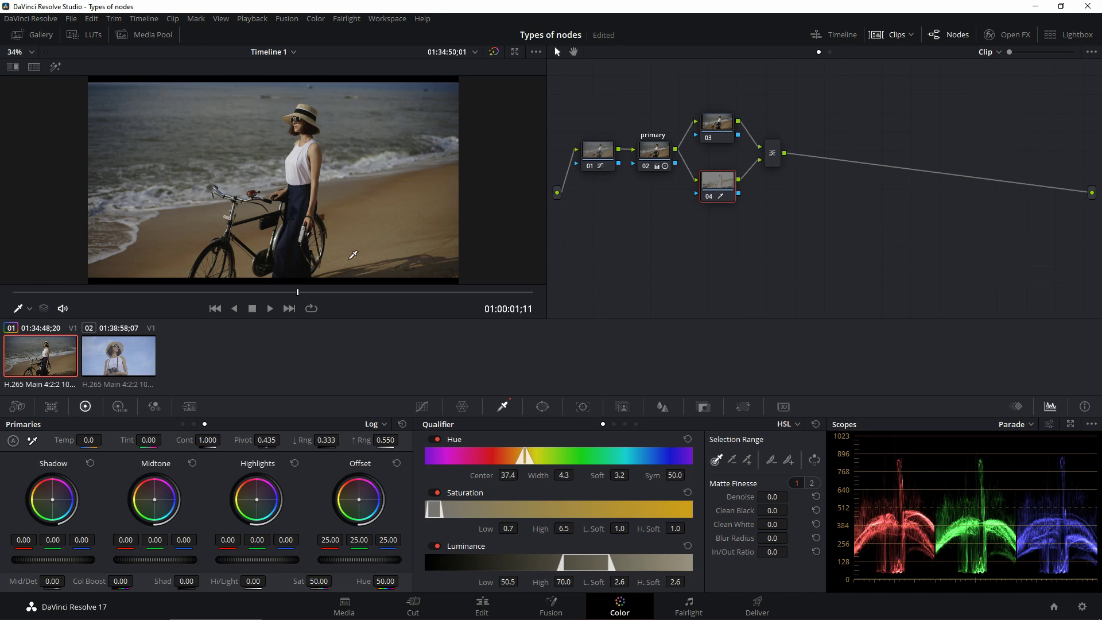
key(shift+h)
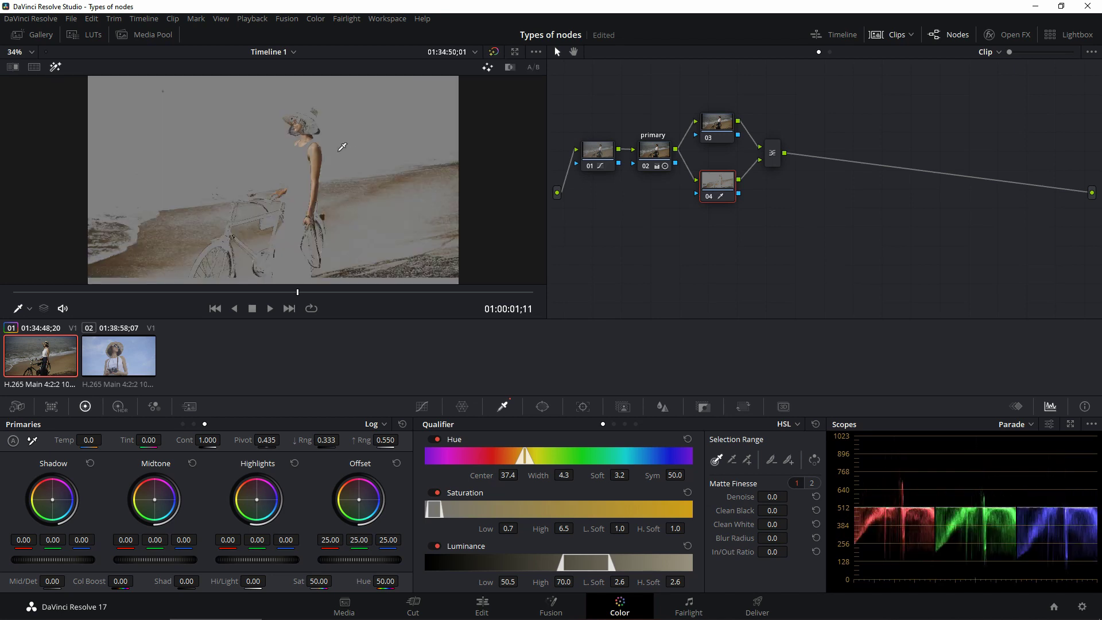
- Refine the skin qualifier on node 04 with a hue width of 6.8 and a matte blur radius of 17.3
scroll(342, 147, up, 4)
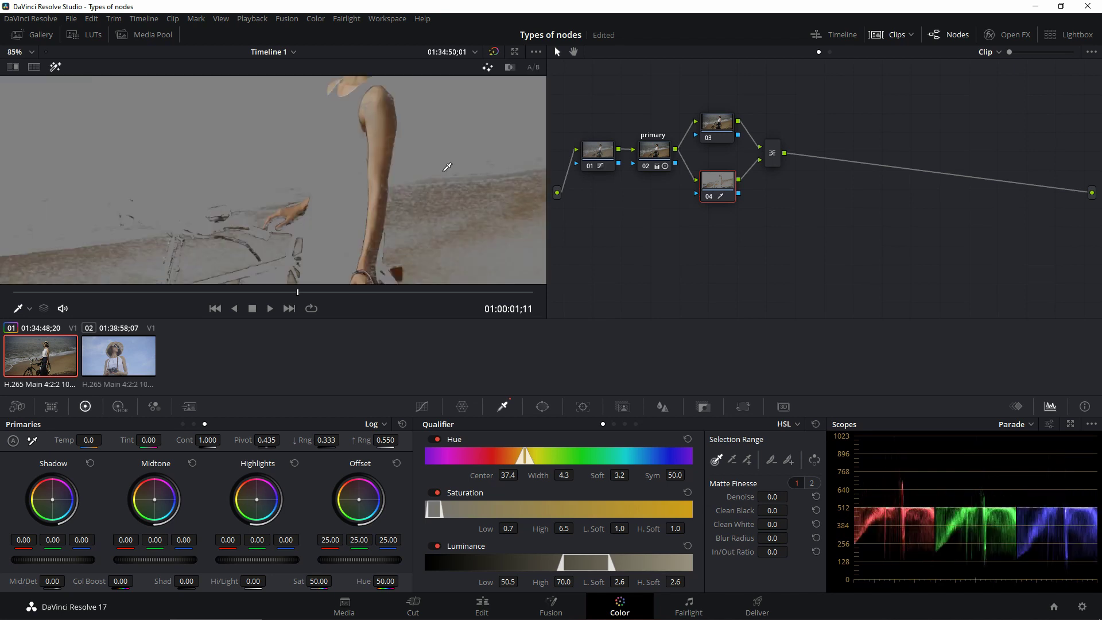
key(space)
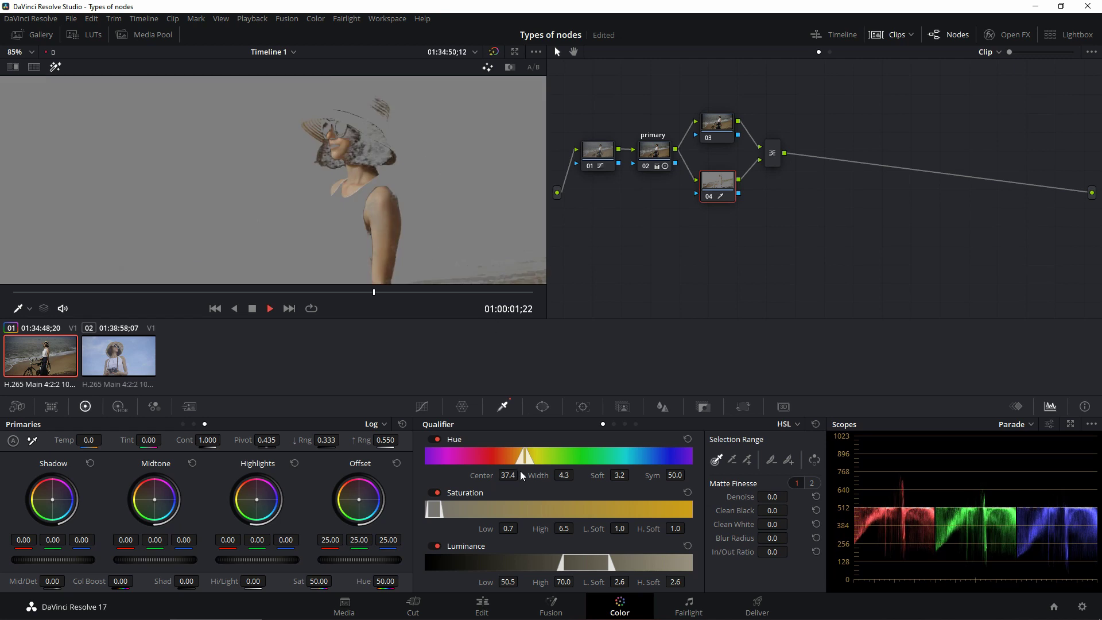
key(space)
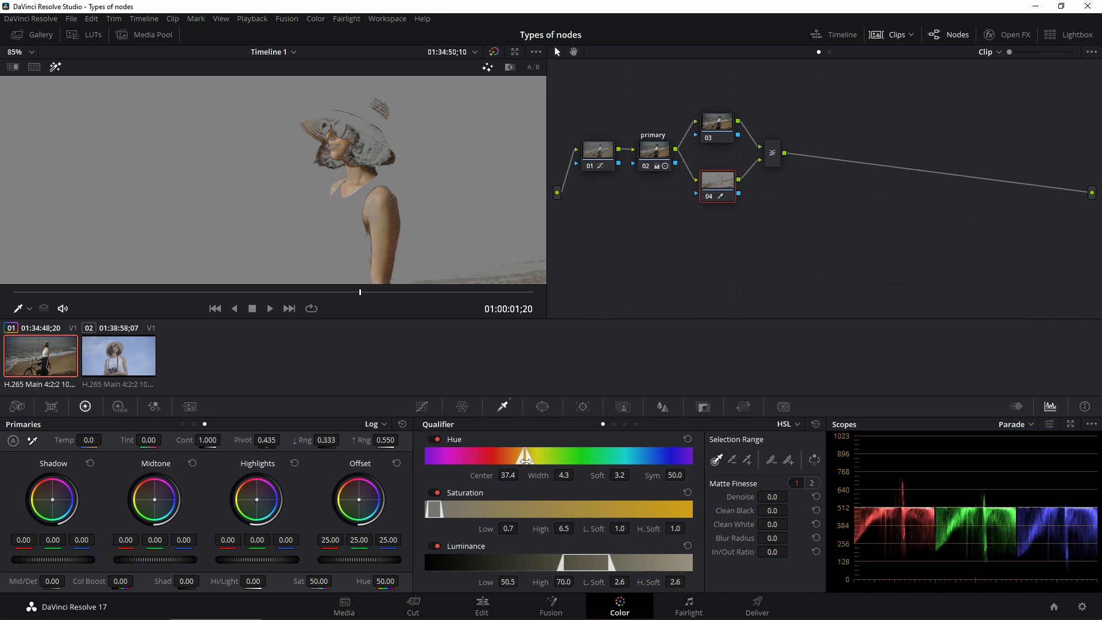
drag(524, 459, 523, 459)
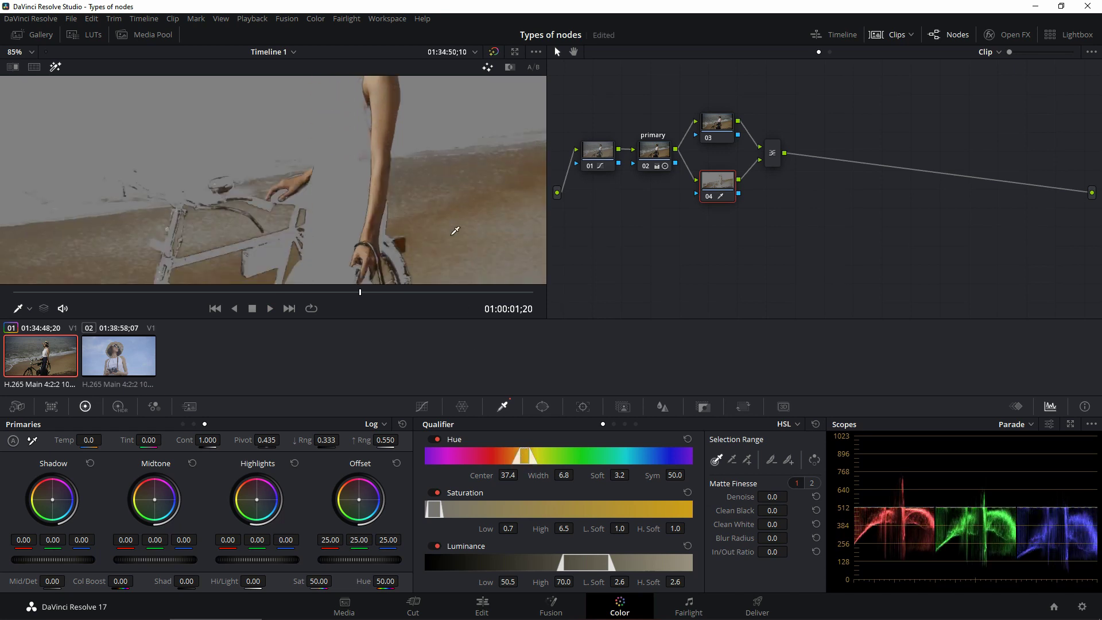
drag(772, 537, 791, 538)
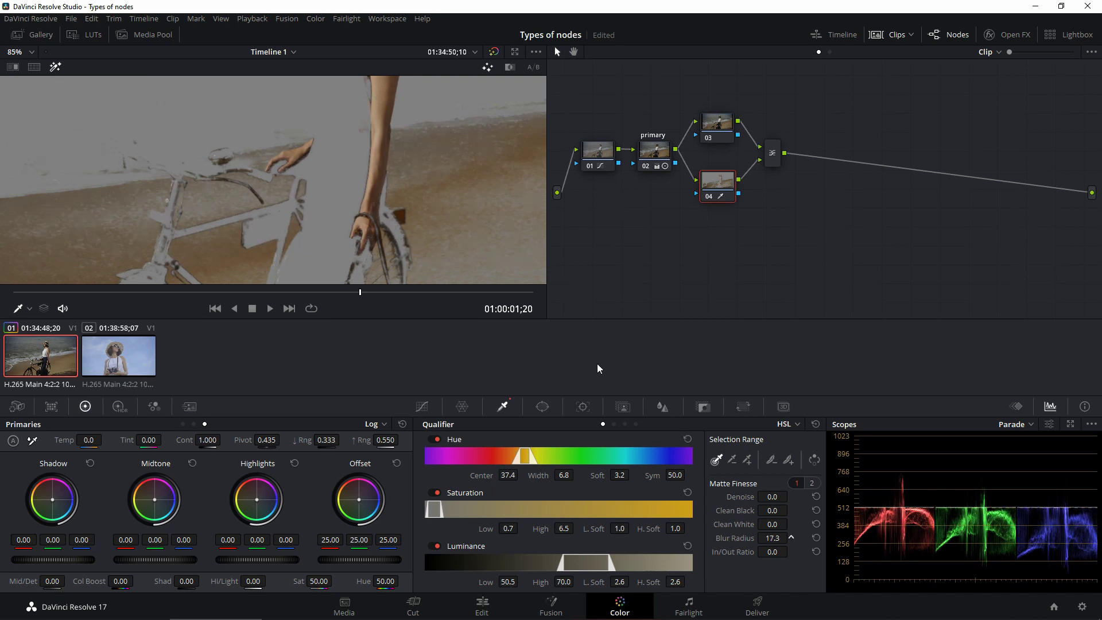
key(shift+z)
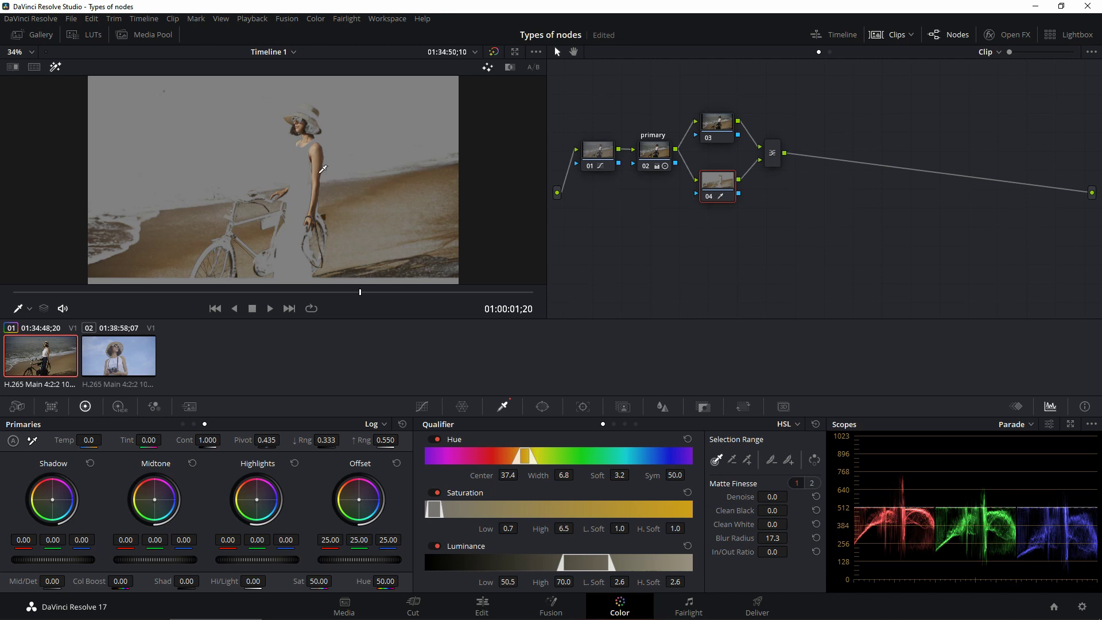
- Switch the scope to Vectorscope and check its skin tone indicator option
click(1015, 424)
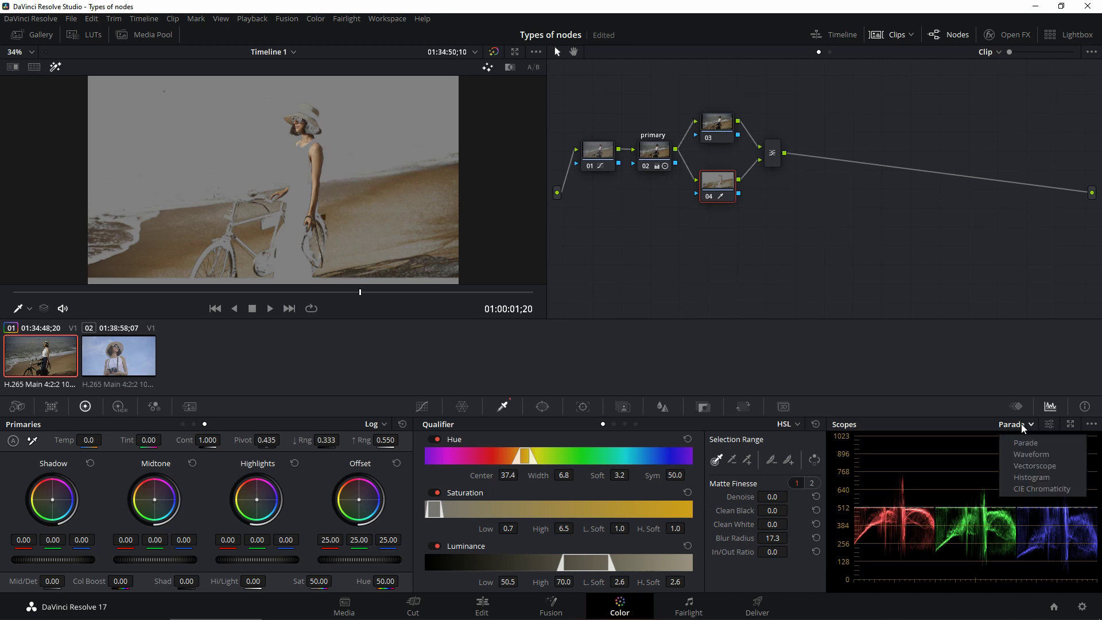
click(1030, 466)
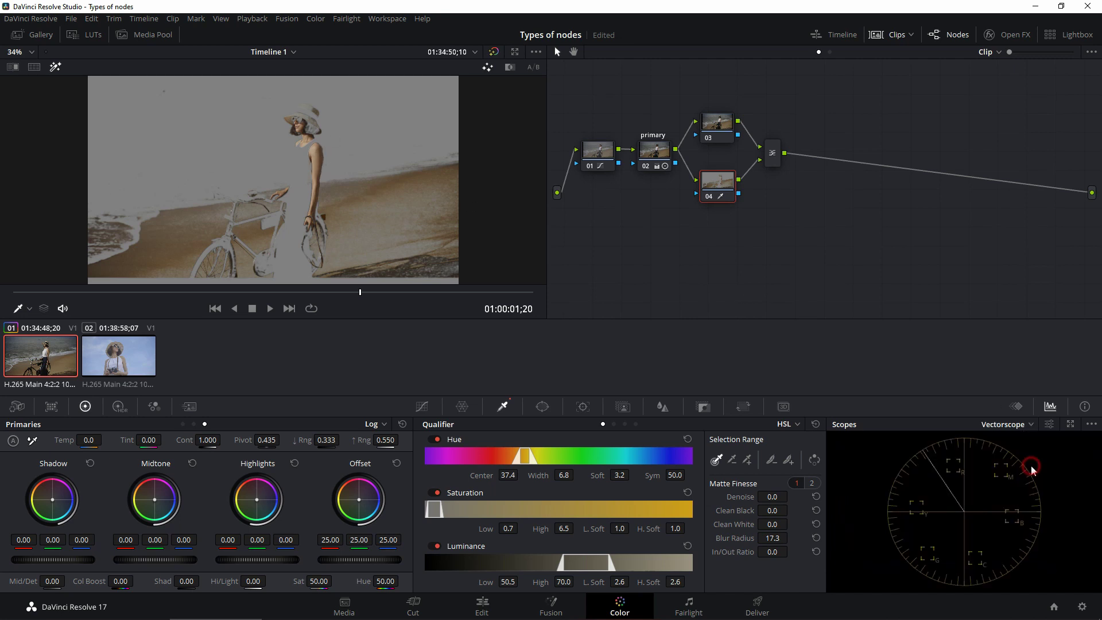
click(1048, 425)
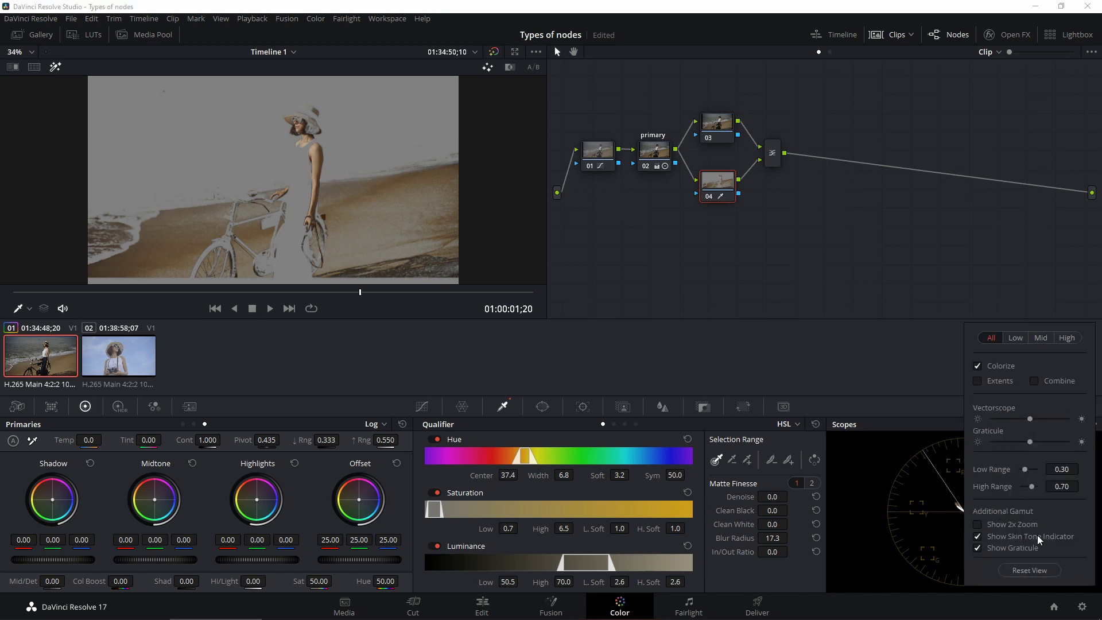
click(903, 486)
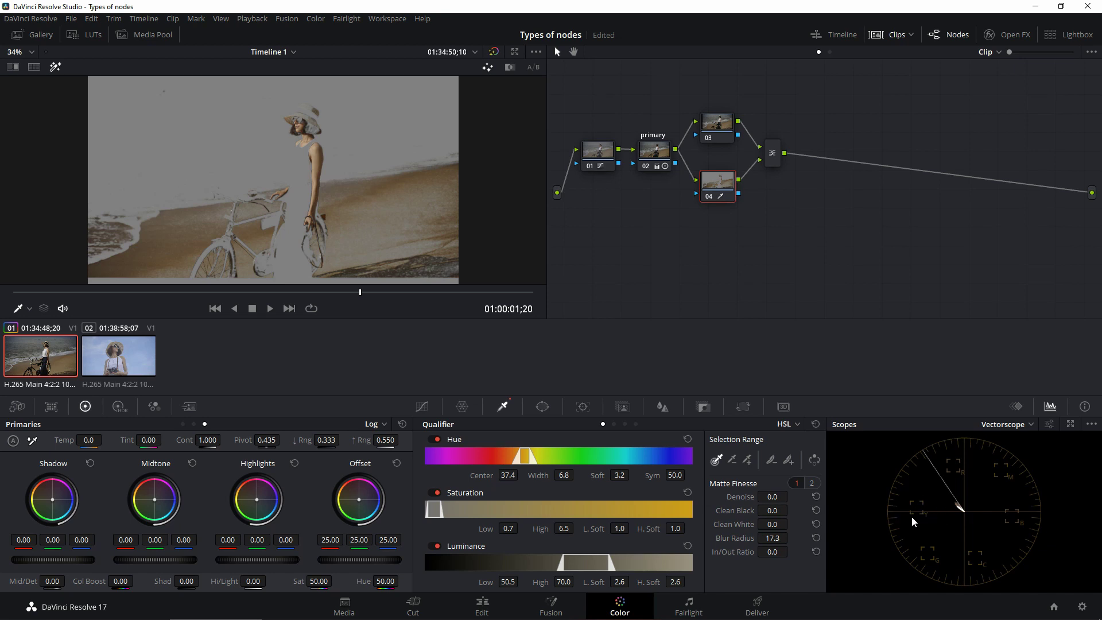
- Sample the arm for a Hue Vs Hue curve point on node 04, rotate that hue by 10.40, and turn off the highlight
scroll(308, 159, up, 5)
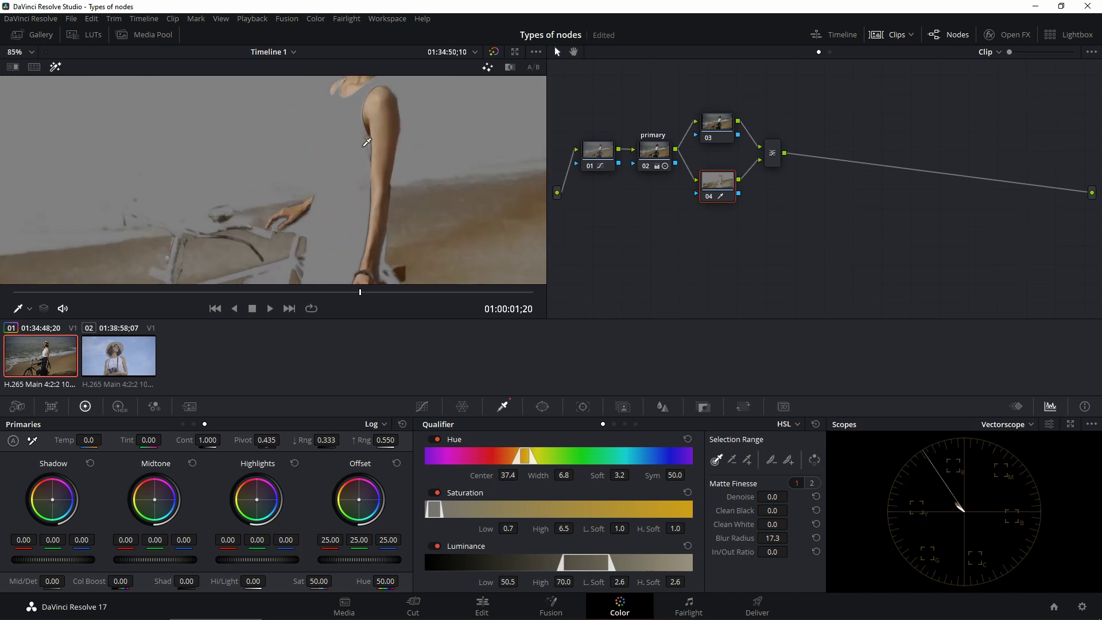
scroll(401, 149, down, 4)
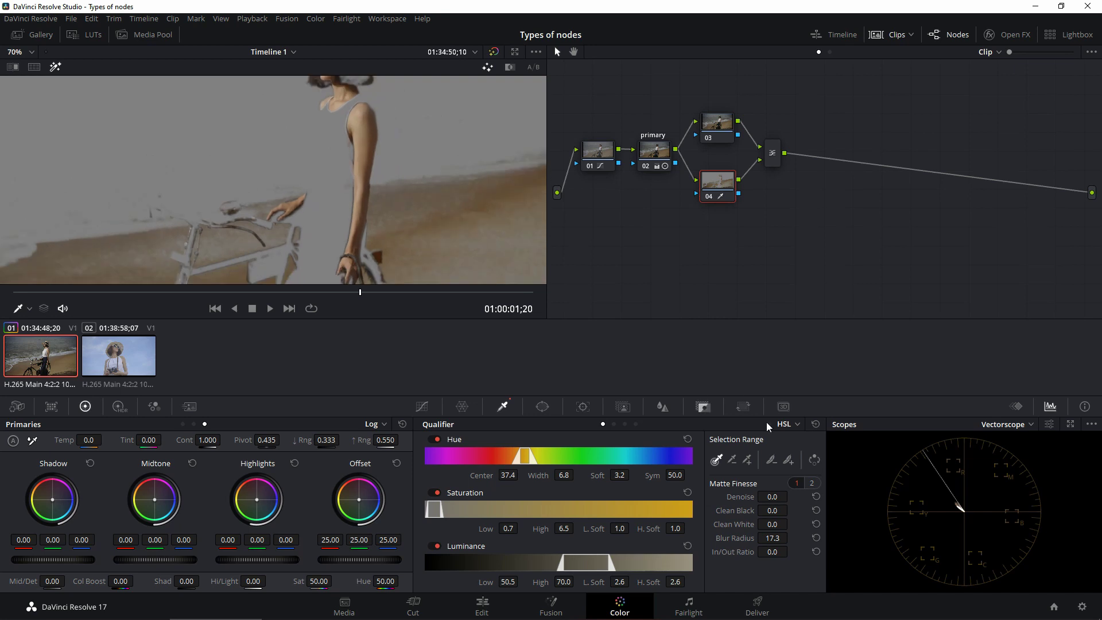
click(421, 406)
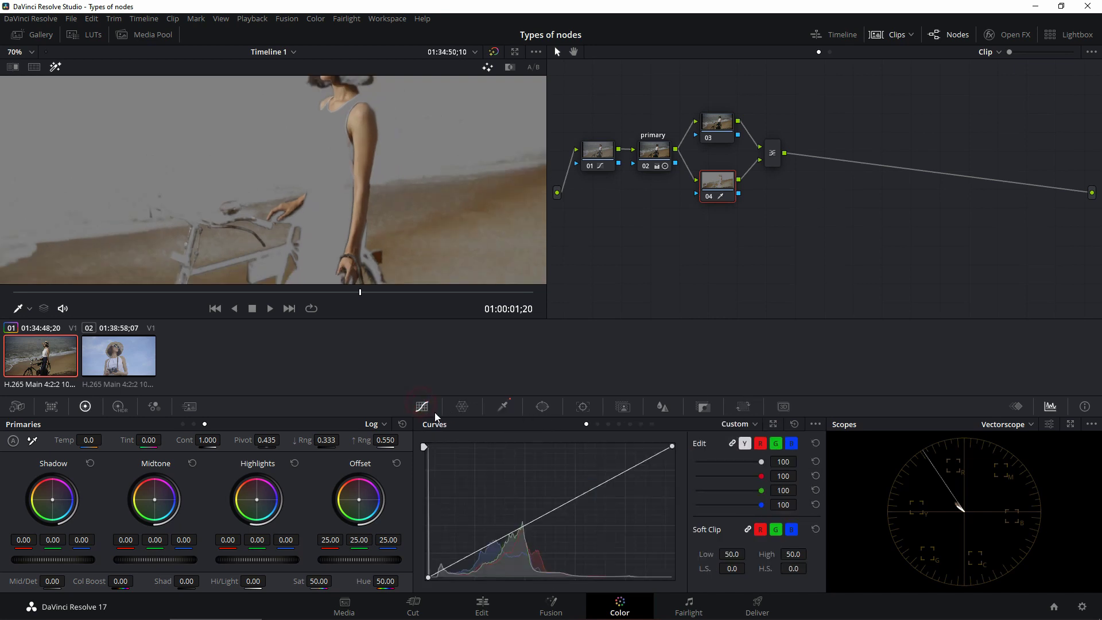
click(597, 425)
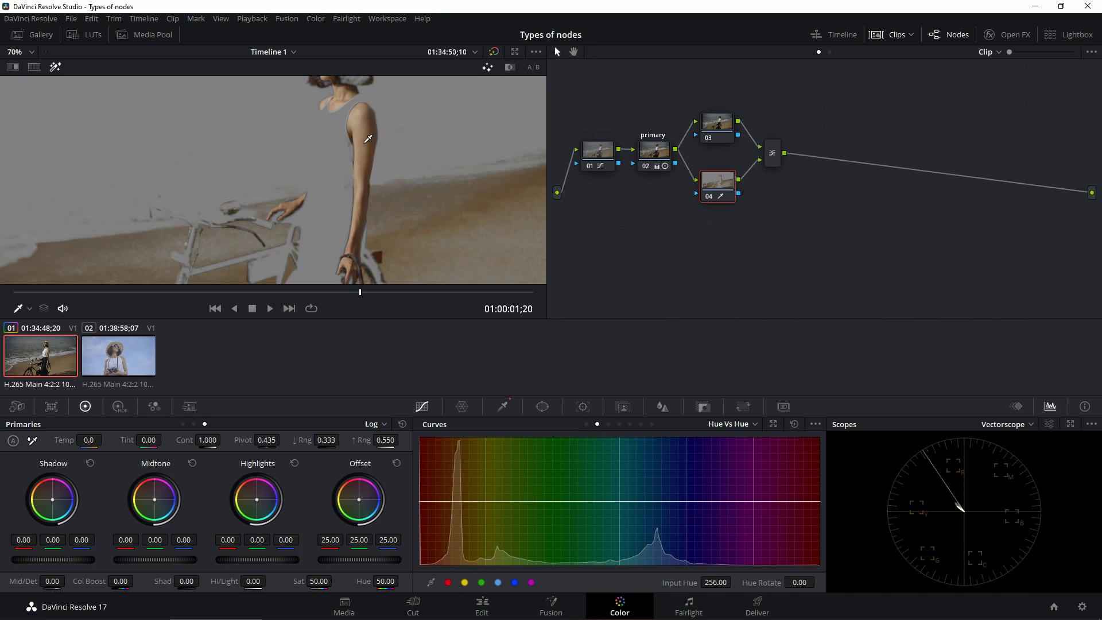
click(365, 141)
drag(453, 508, 454, 498)
key(shift+h)
scroll(512, 261, down, 5)
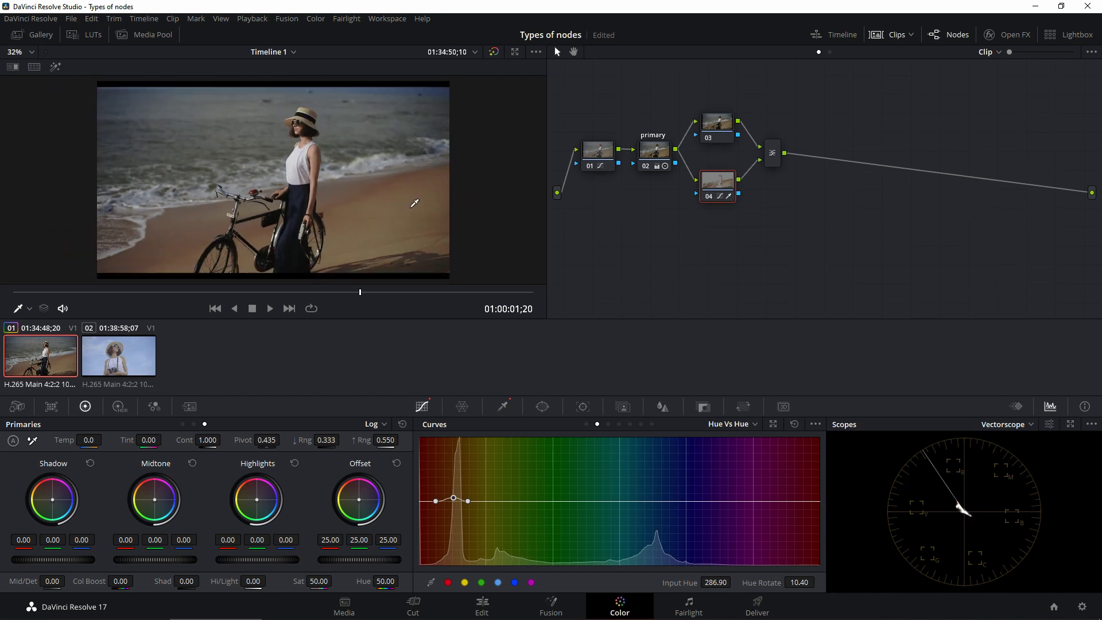
scroll(415, 203, up, 3)
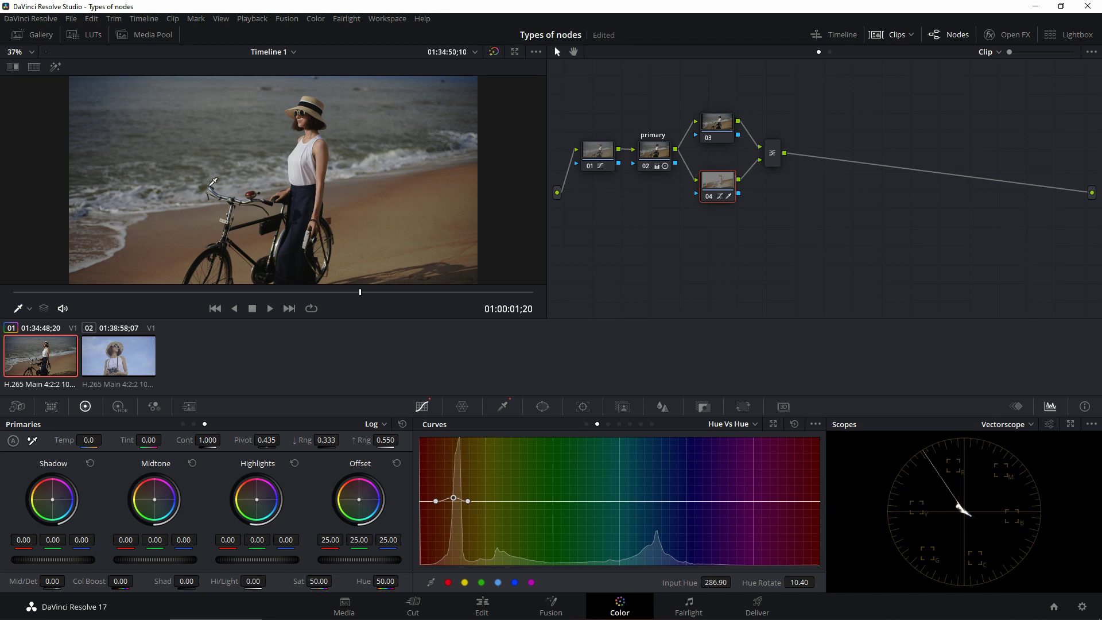
- Cool the image on node 03 by setting its temperature to -1040
click(708, 127)
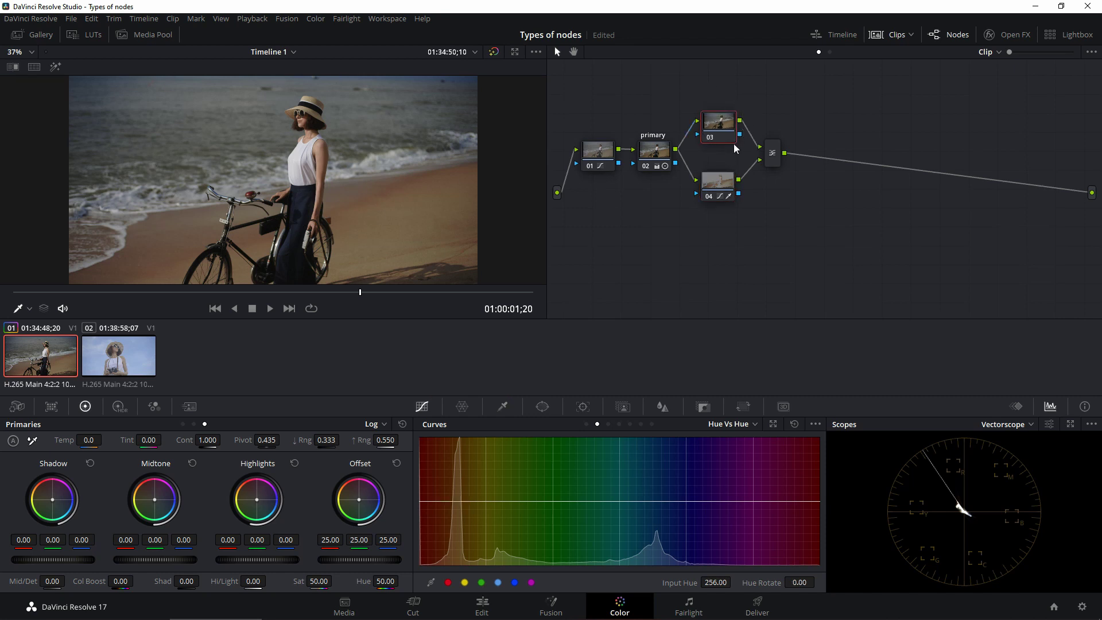
drag(724, 132, 724, 132)
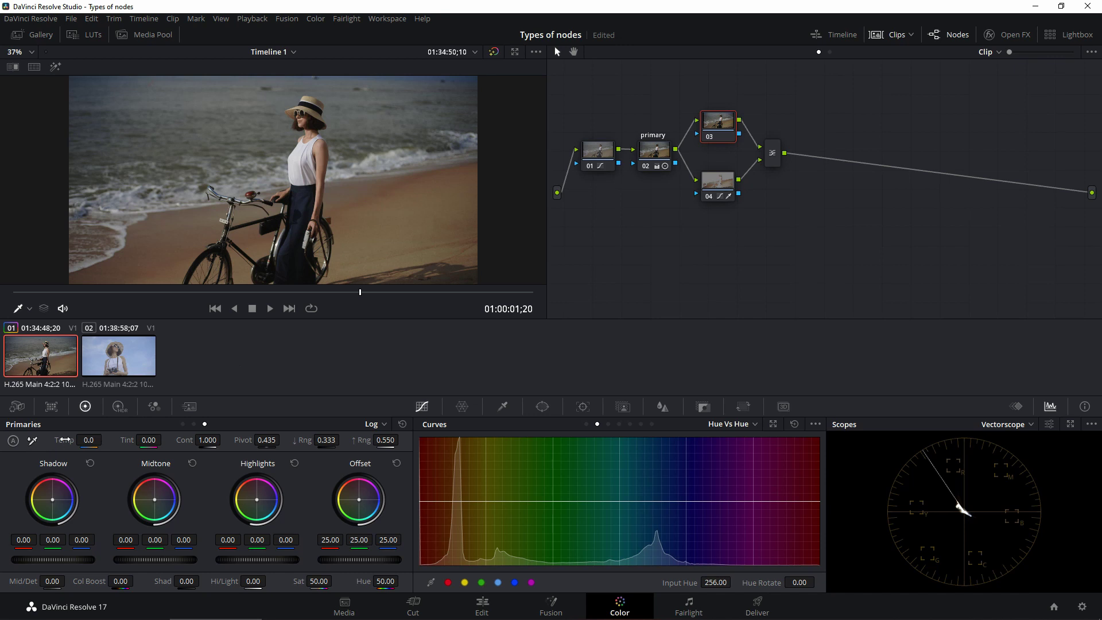
mouse_move(90, 440)
mouse_down()
mouse_move(81, 439)
mouse_move(105, 439)
mouse_up()
- Reposition parallel nodes 03 and 04 one above the other in front of the parallel mixer
click(727, 190)
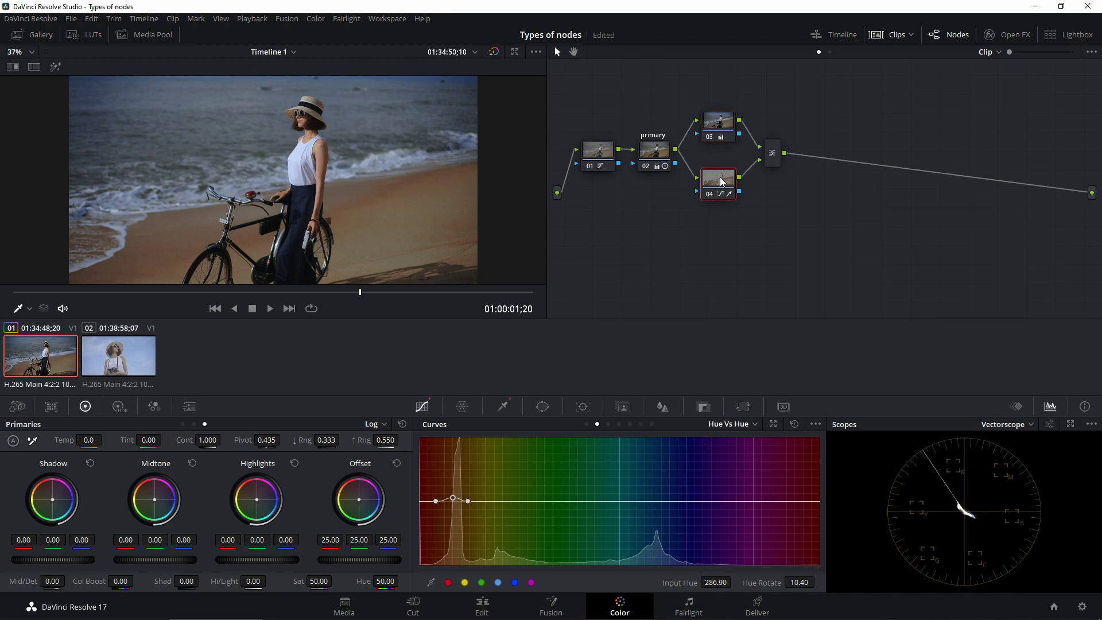
mouse_move(727, 186)
mouse_down()
mouse_move(703, 182)
mouse_move(688, 85)
mouse_move(717, 112)
mouse_move(718, 80)
mouse_move(717, 197)
mouse_up()
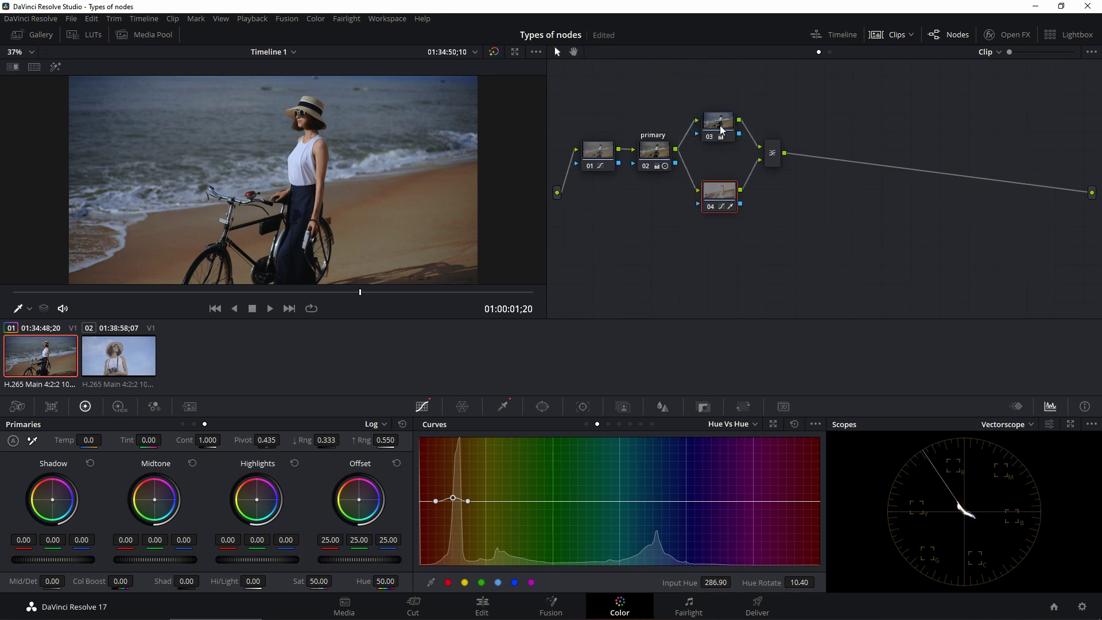
drag(721, 124, 719, 127)
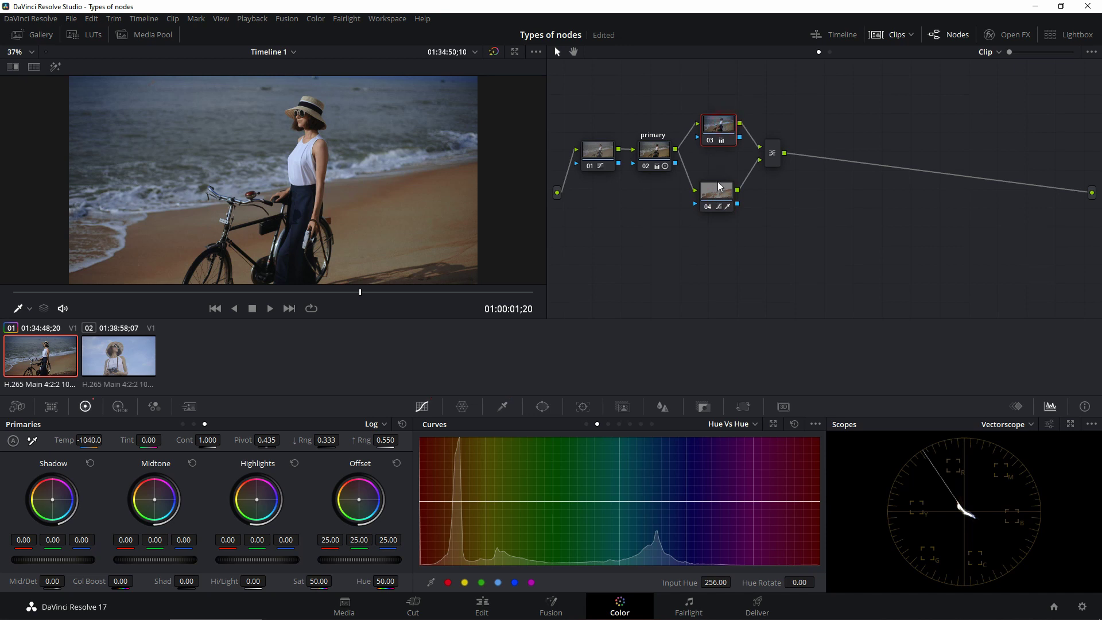
drag(718, 198, 717, 183)
- Add a serial node 06 after the parallel mixer, and a layer node 07 below it
click(773, 152)
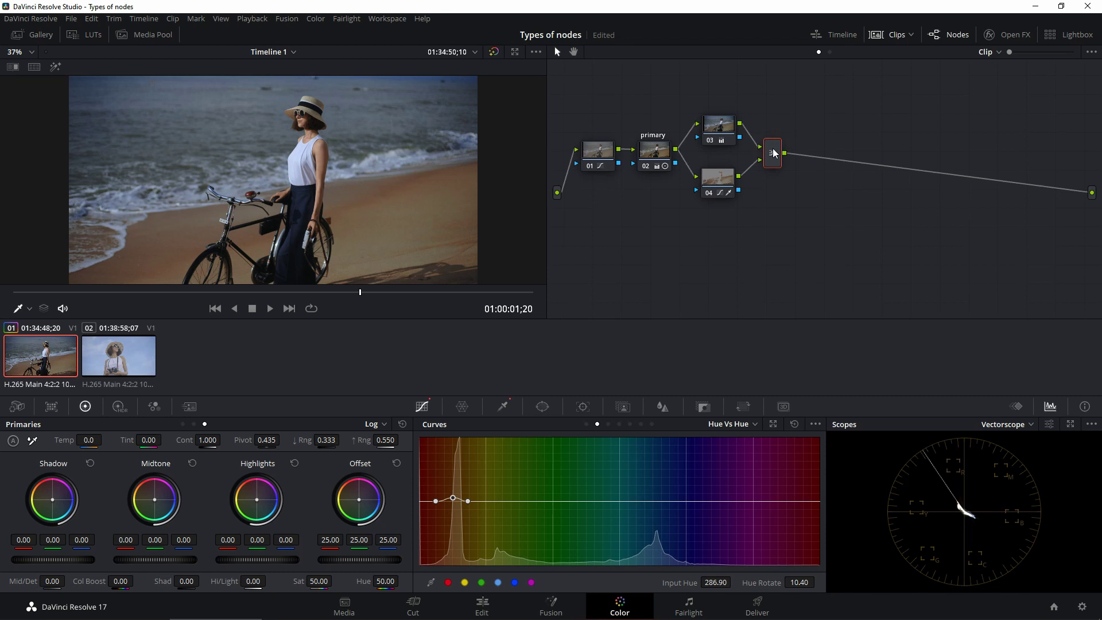
key(alt+s)
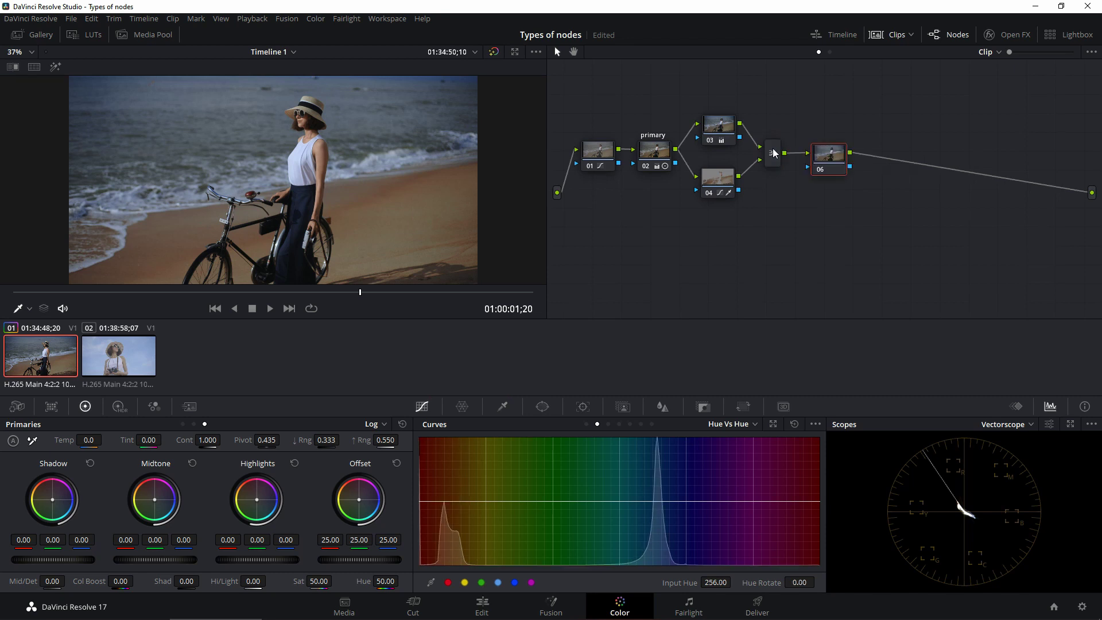
key(alt+p)
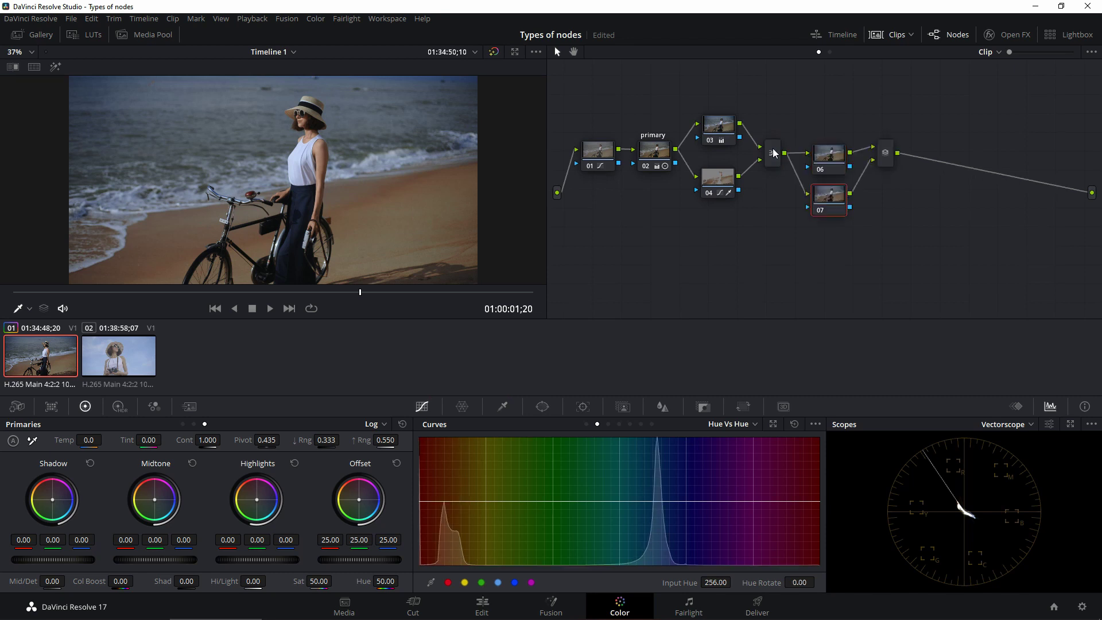
- Move node 06 higher above node 07 and label it "Sub Pop"
drag(829, 154, 826, 123)
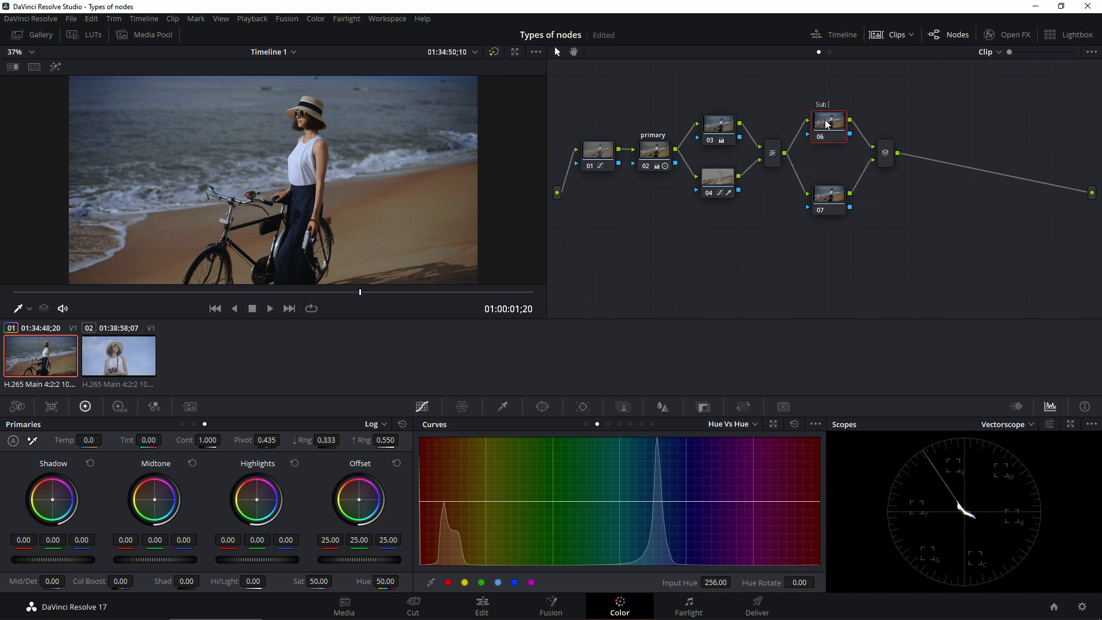
key(Return)
click(827, 122)
- Add a circular window to the Sub Pop node and shape it around the woman: size 40.30, aspect 21.37, rotation 8.54, softness 12.64
click(542, 407)
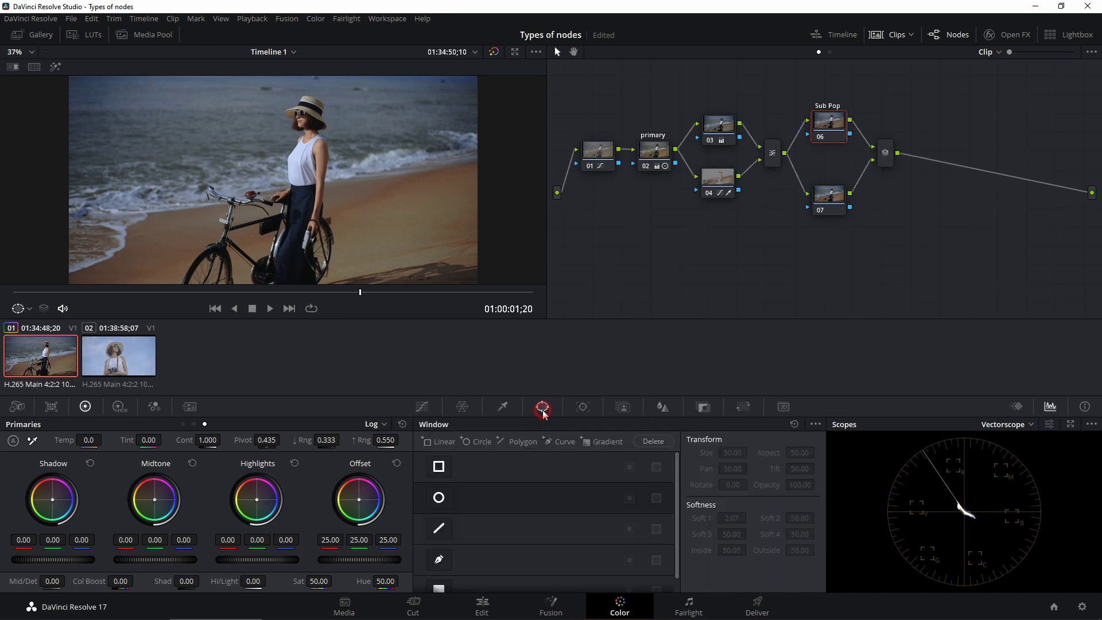
click(439, 499)
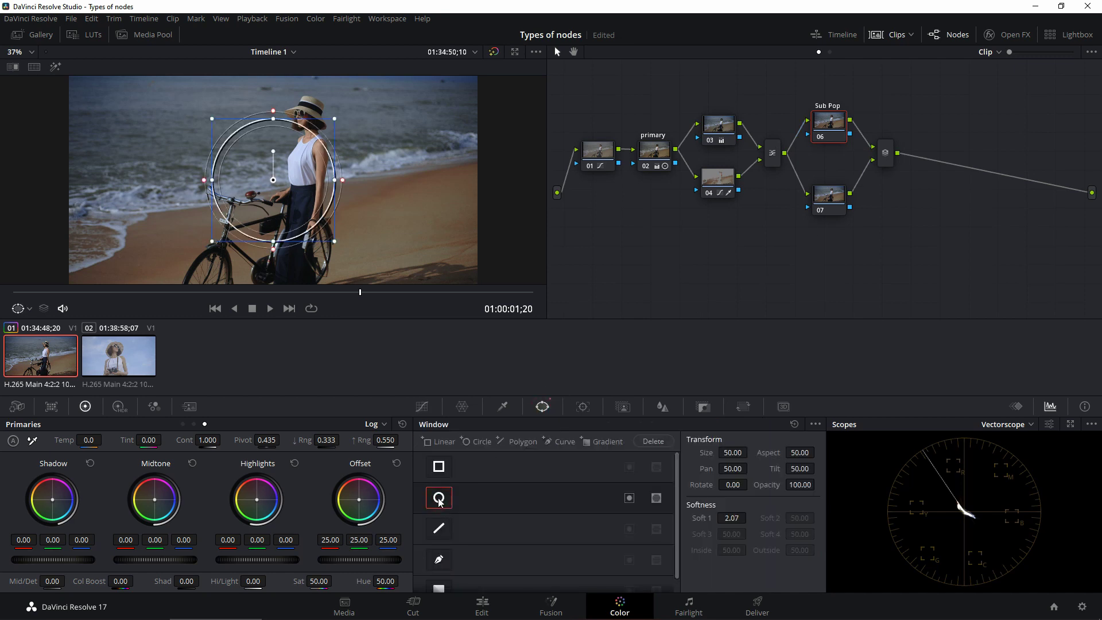
drag(274, 180, 290, 179)
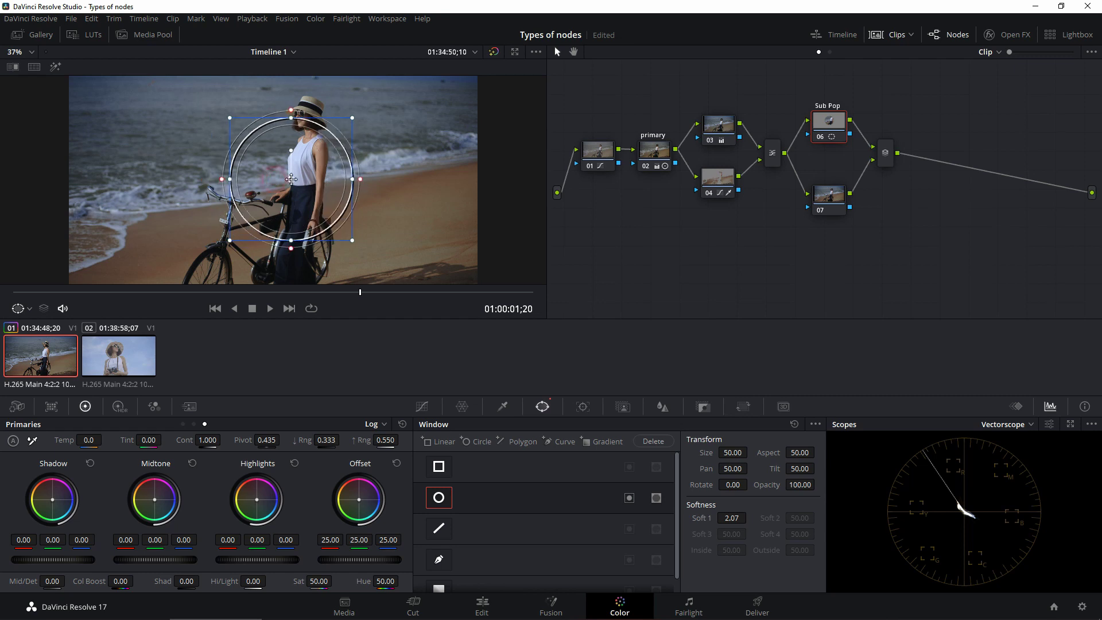
scroll(432, 184, down, 2)
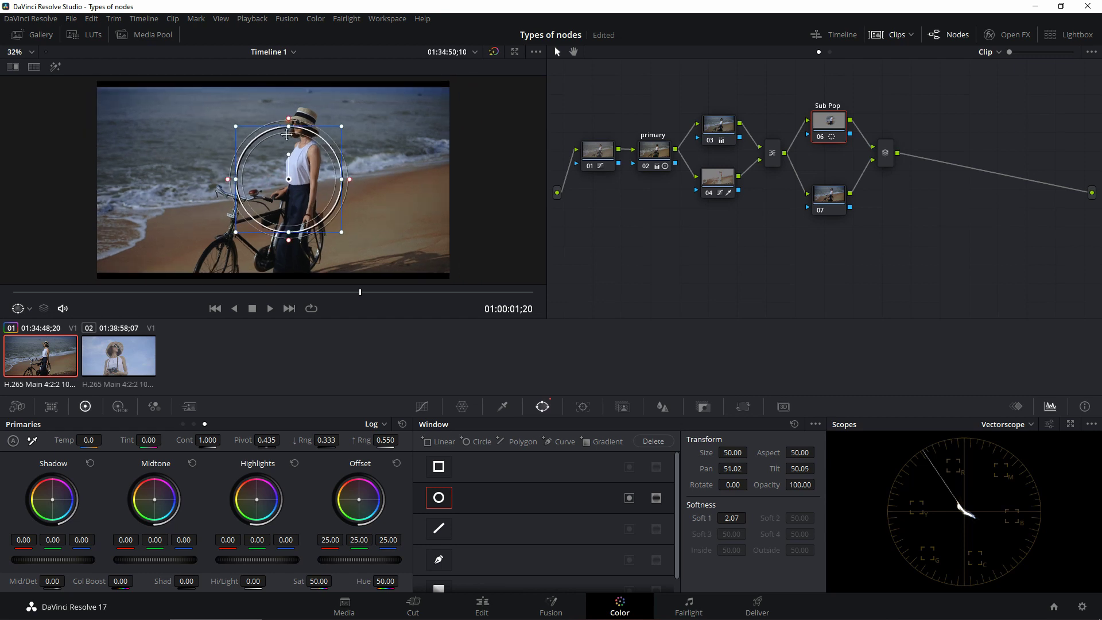
drag(288, 126, 291, 80)
drag(288, 150, 292, 134)
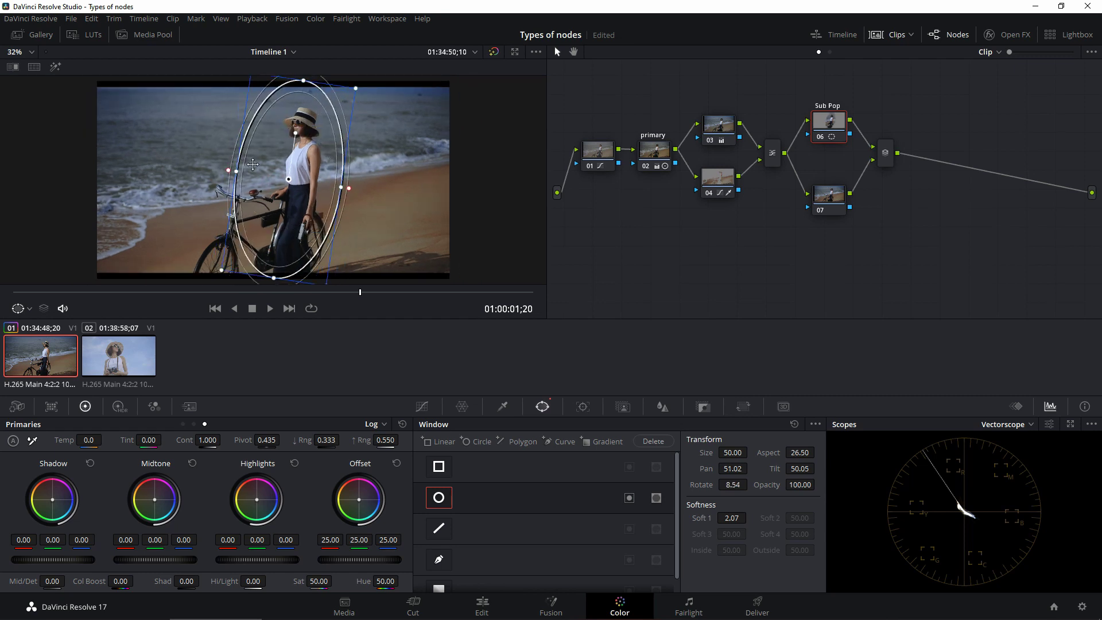
drag(236, 171, 369, 196)
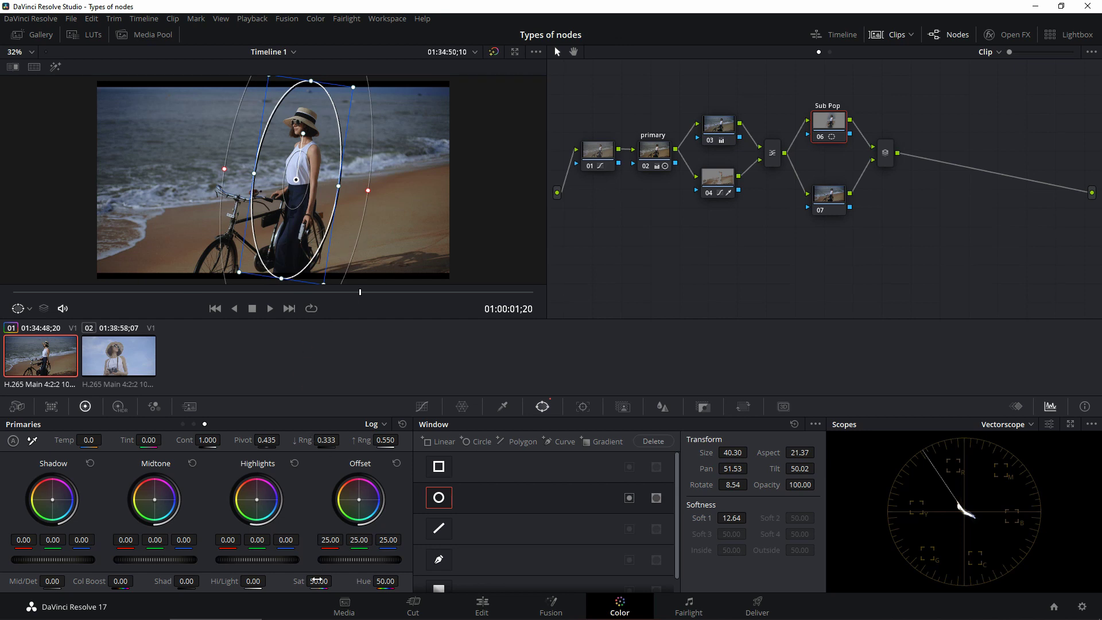
- Raise the saturation of the Sub Pop node to 60.40
drag(315, 581, 336, 580)
click(317, 581)
drag(320, 581, 335, 580)
- Move the layer mixer farther away from nodes 06 and 07, and label node 07 "Vignette"
click(828, 195)
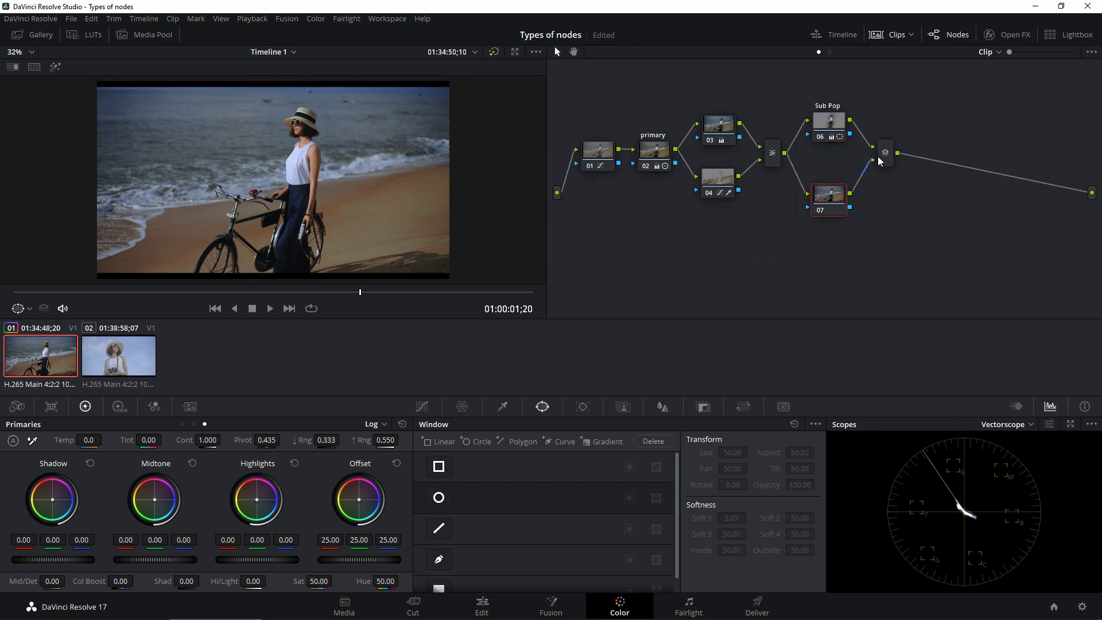
drag(886, 154, 942, 153)
drag(834, 200, 827, 198)
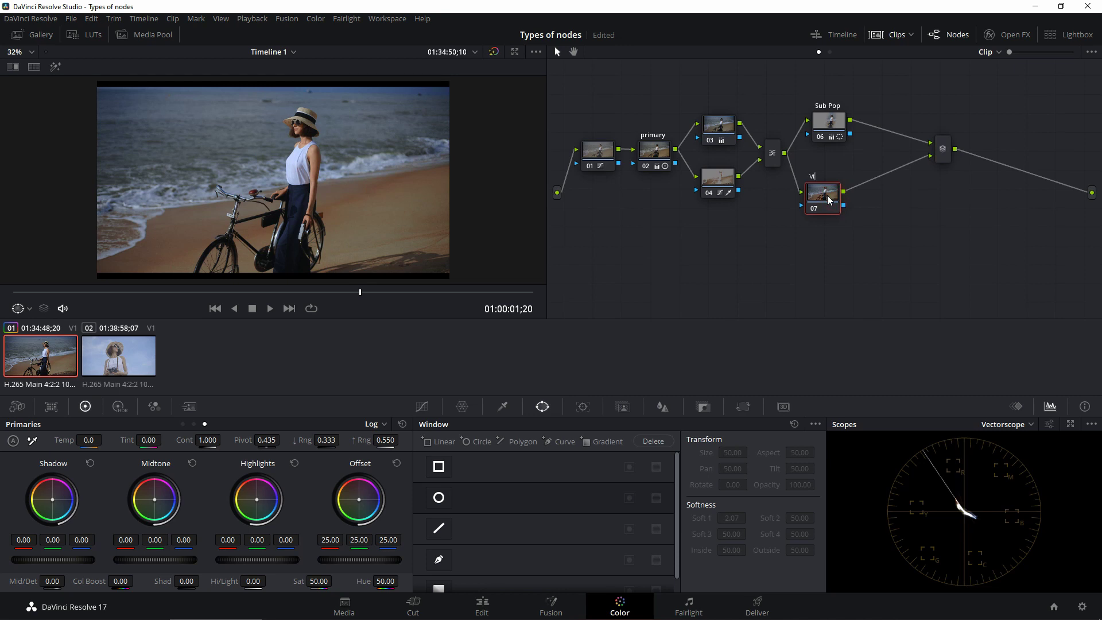
key(Return)
- Add a circular window to the Vignette node and widen it into an oval: size 57.77, aspect 63.42, softness 13.00
click(439, 497)
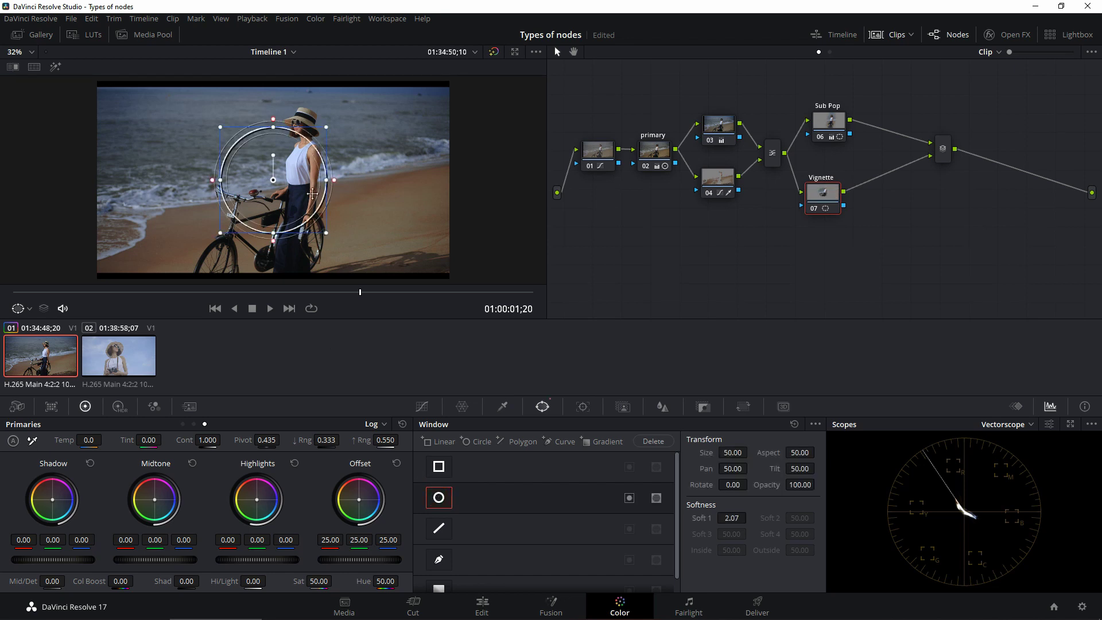
drag(326, 179, 391, 179)
drag(273, 123, 274, 93)
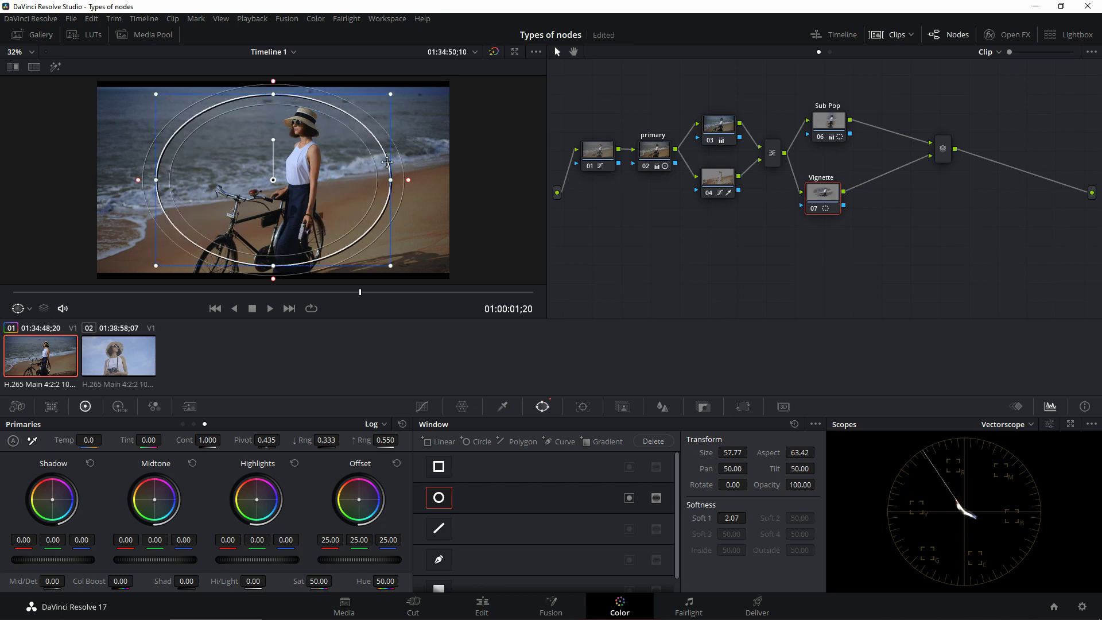
drag(413, 179, 474, 182)
scroll(504, 180, down, 2)
scroll(504, 180, down, 1)
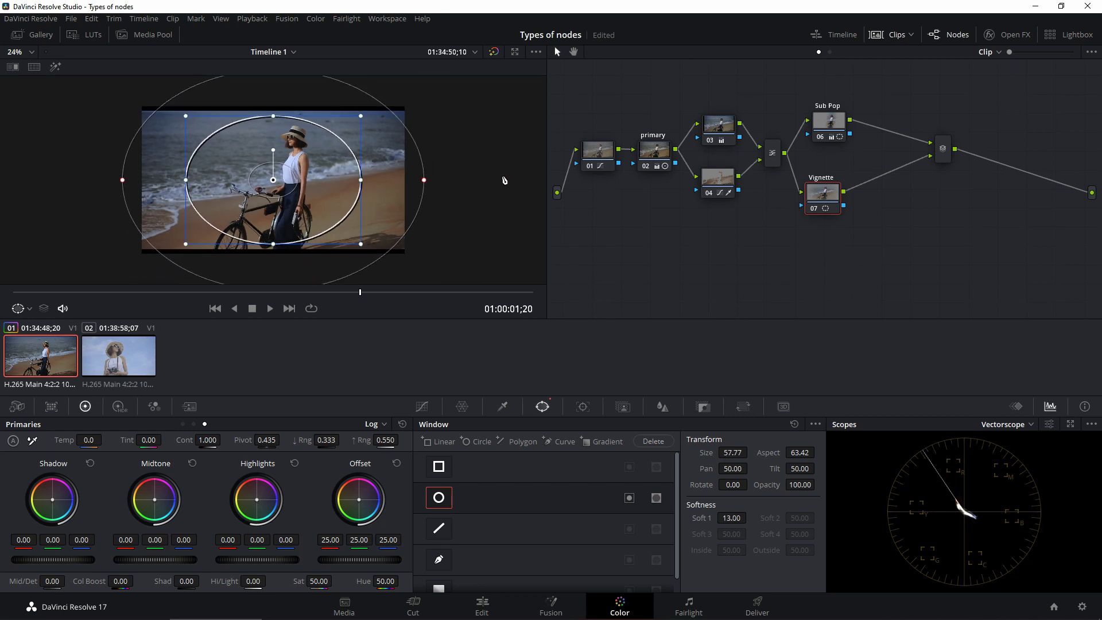
- Invert the Vignette window and darken the area outside it by pulling the custom curve slightly down just above its midpoint
click(629, 498)
click(422, 406)
click(586, 425)
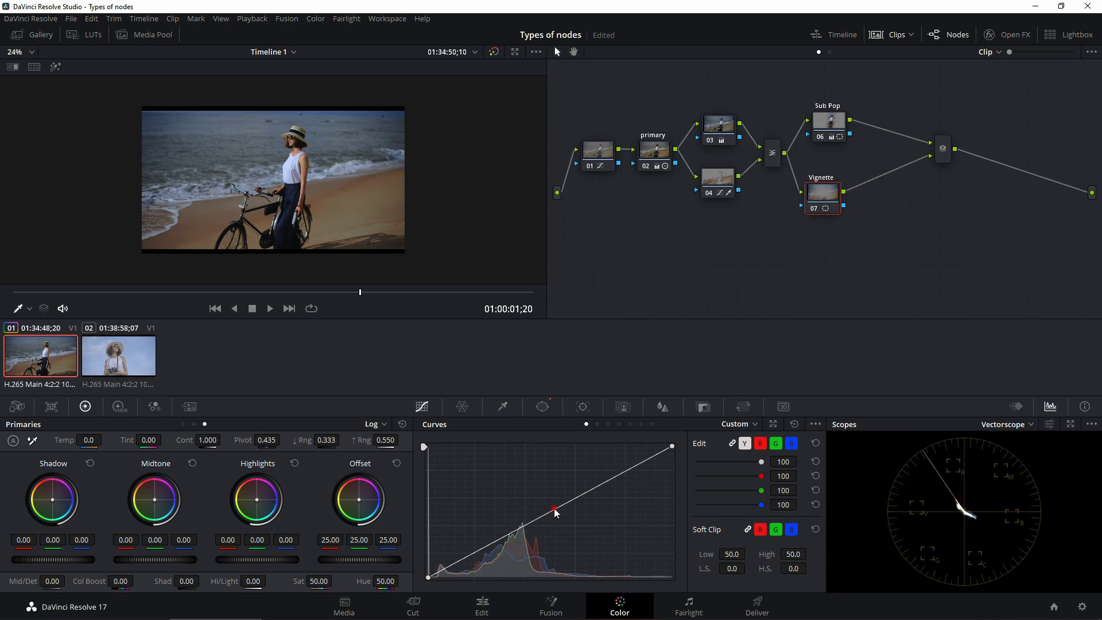
drag(554, 509, 559, 524)
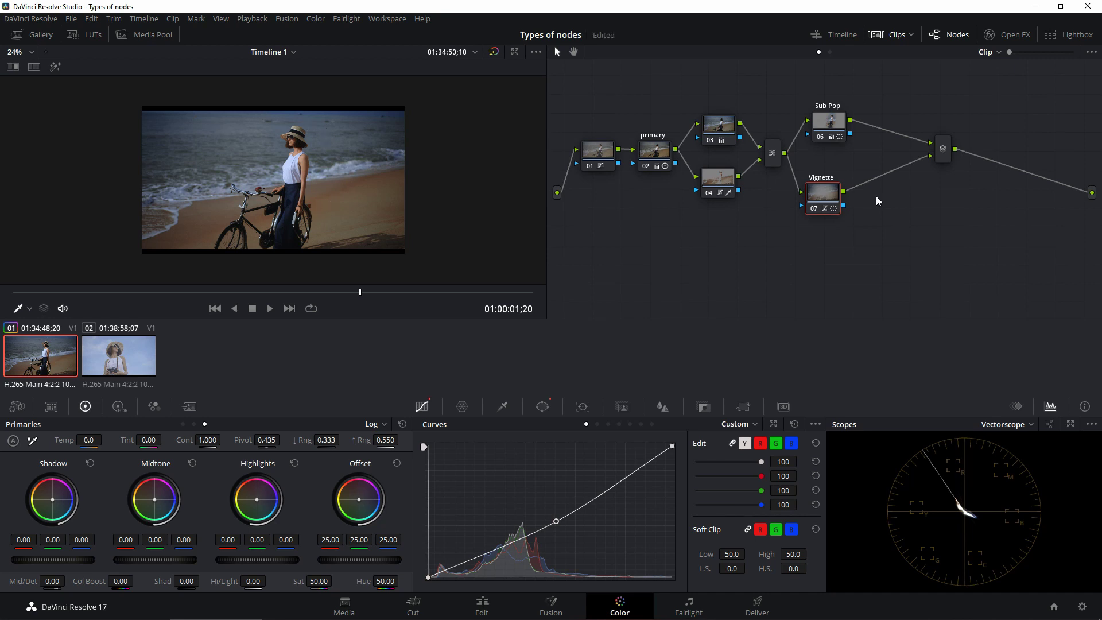
- Add a serial node 09 after the Vignette node and turn on Editable Splines for its custom curve
key(alt+s)
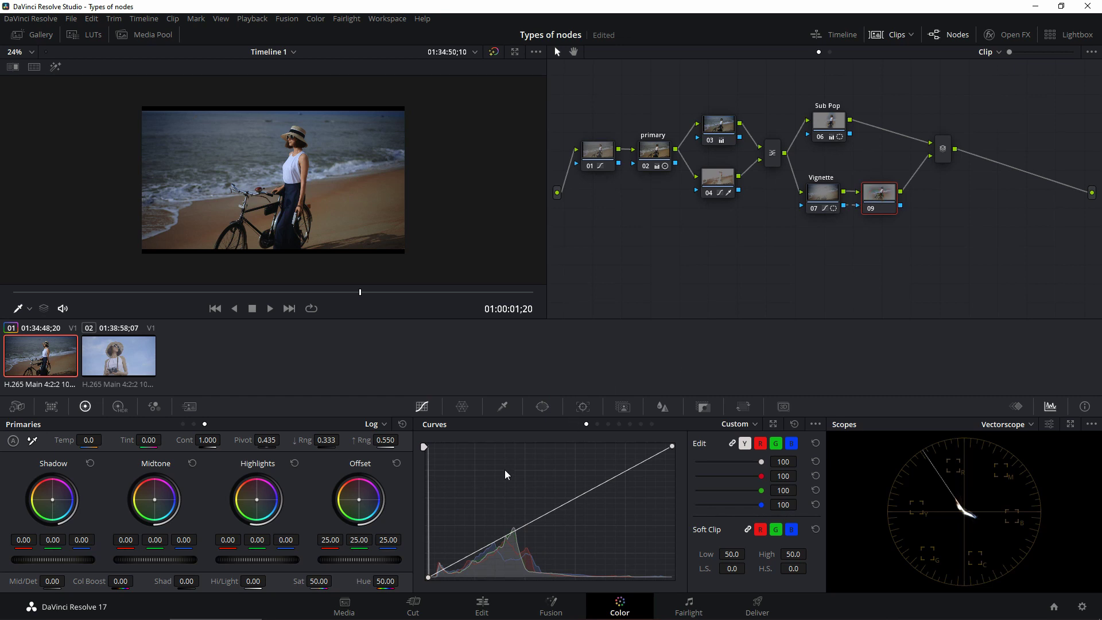
click(815, 425)
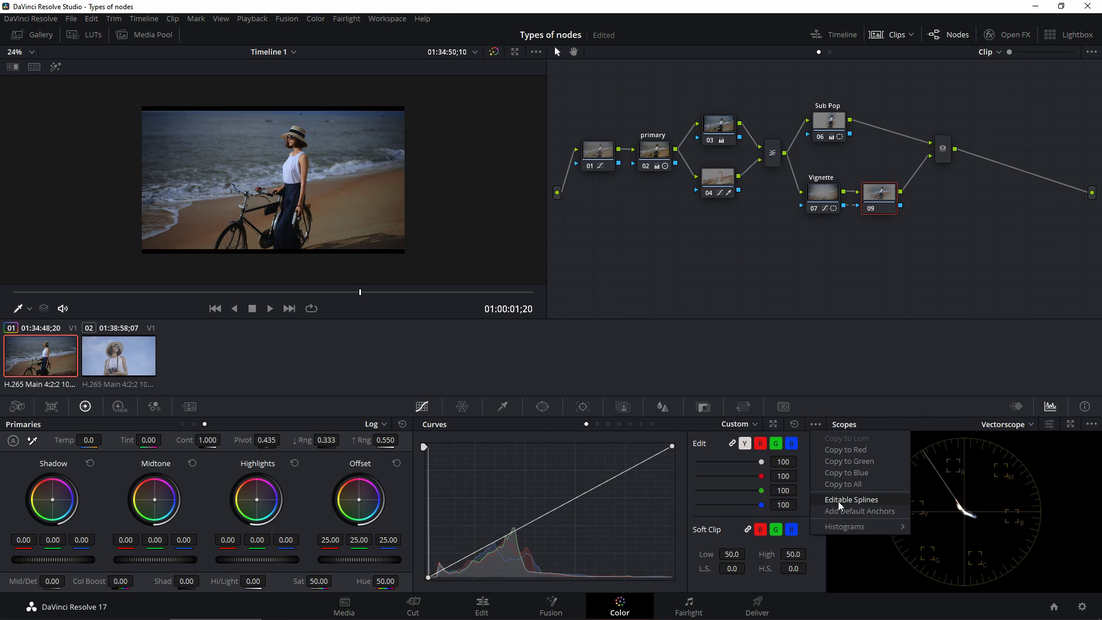
click(839, 501)
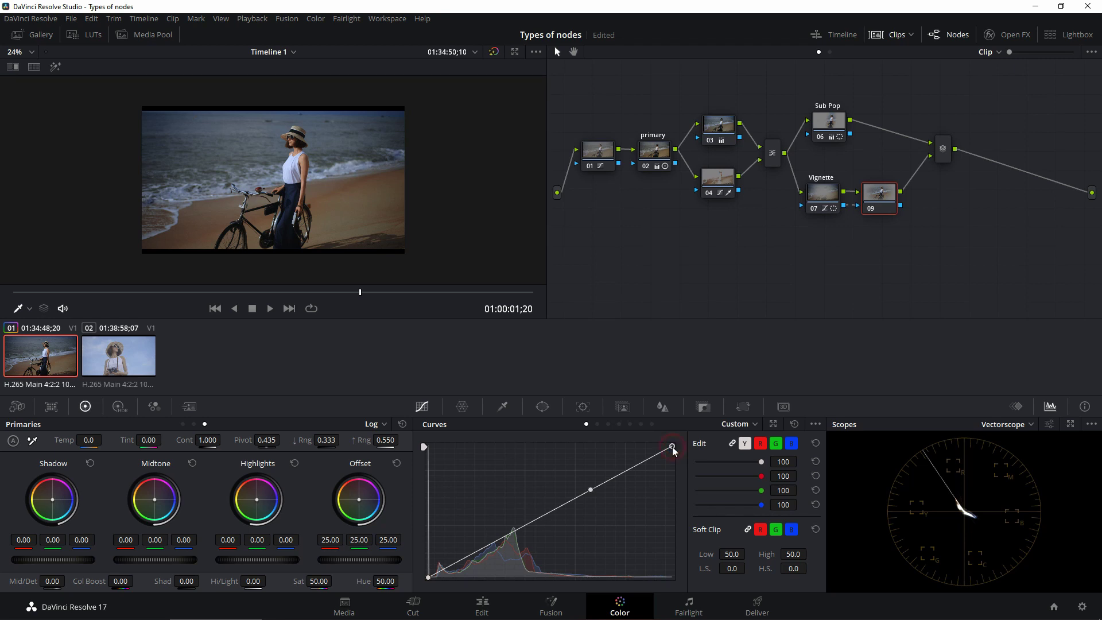
- Shape node 09's custom curve into a gentle S by raising the highlight endpoint's handle and lowering the shadow endpoint's handle
click(592, 487)
drag(593, 491, 590, 468)
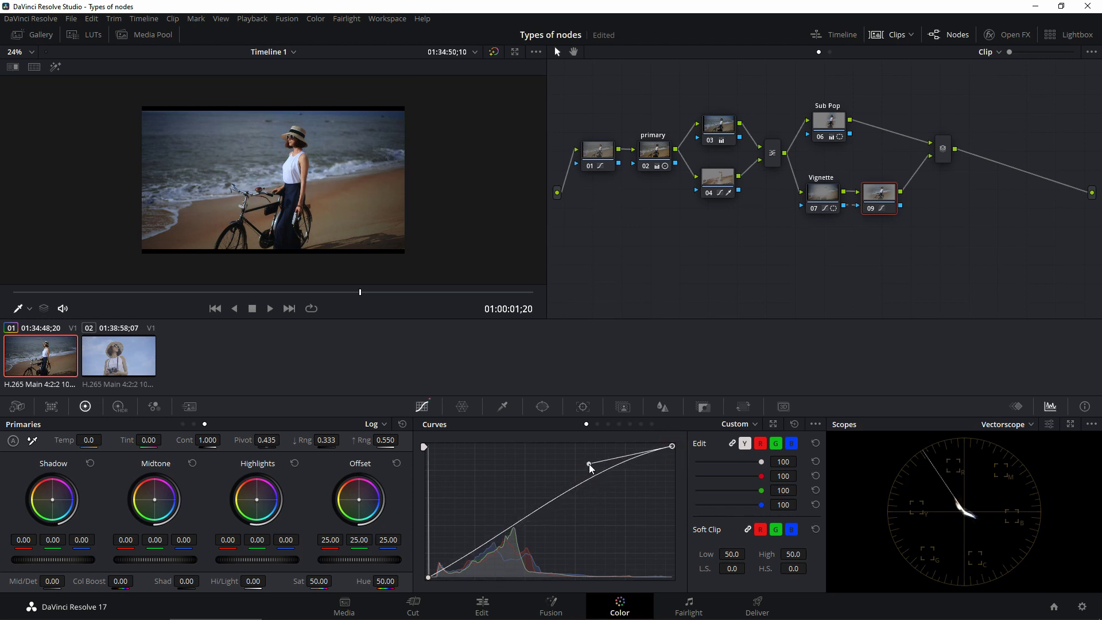
click(429, 577)
drag(509, 536, 511, 550)
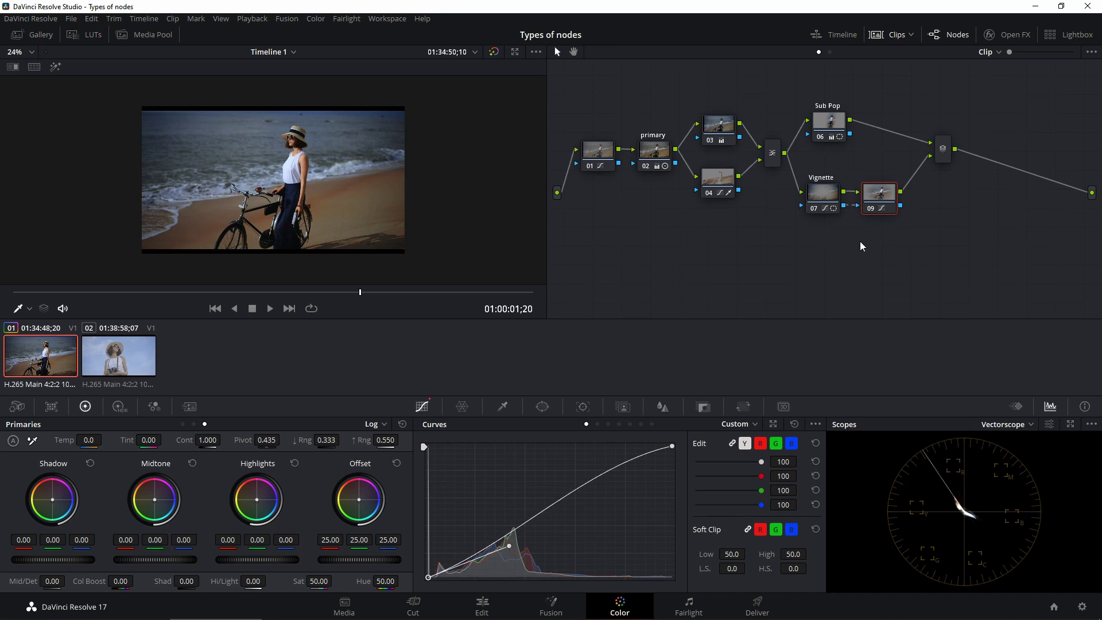
- Select all nodes from primary onward, including both mixers, and disable them to view the grade without their effect
scroll(364, 155, up, 1)
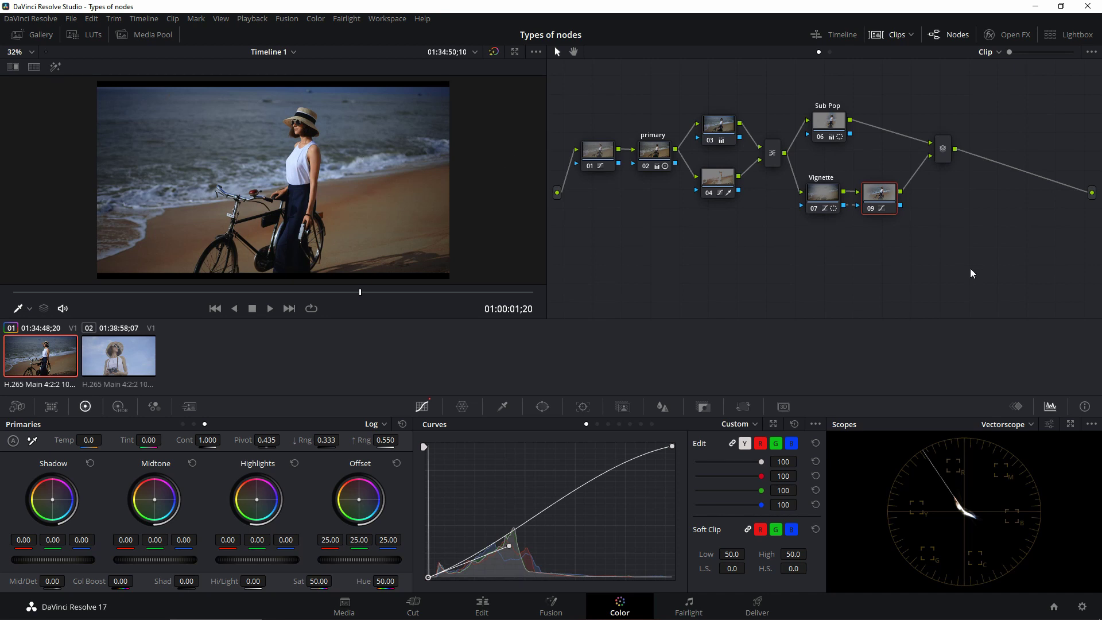
drag(979, 266, 641, 94)
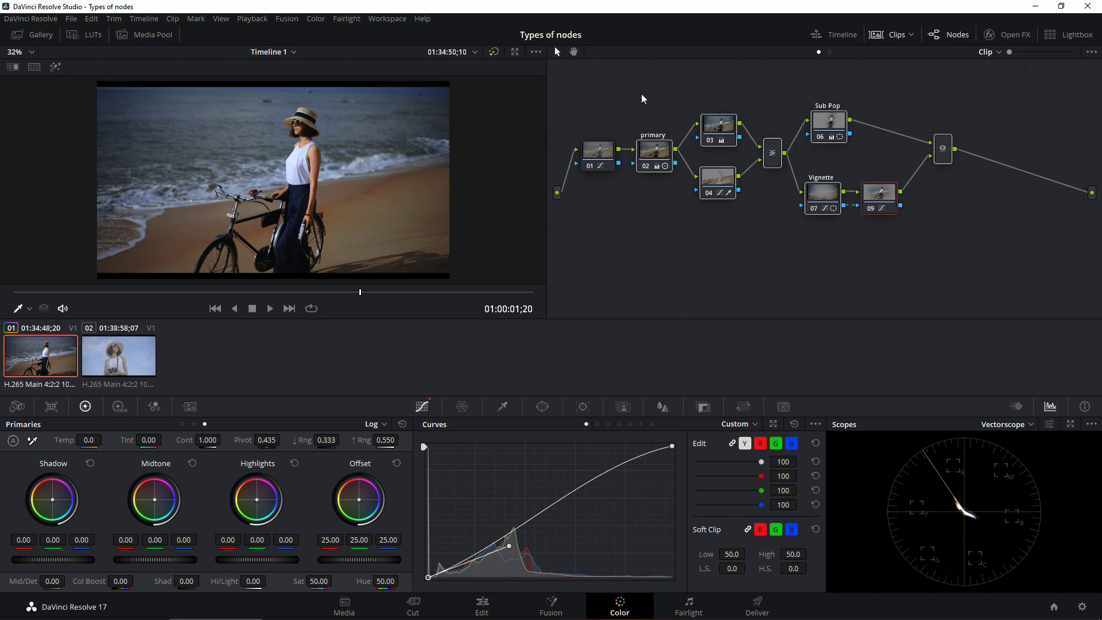
key(ctrl+d)
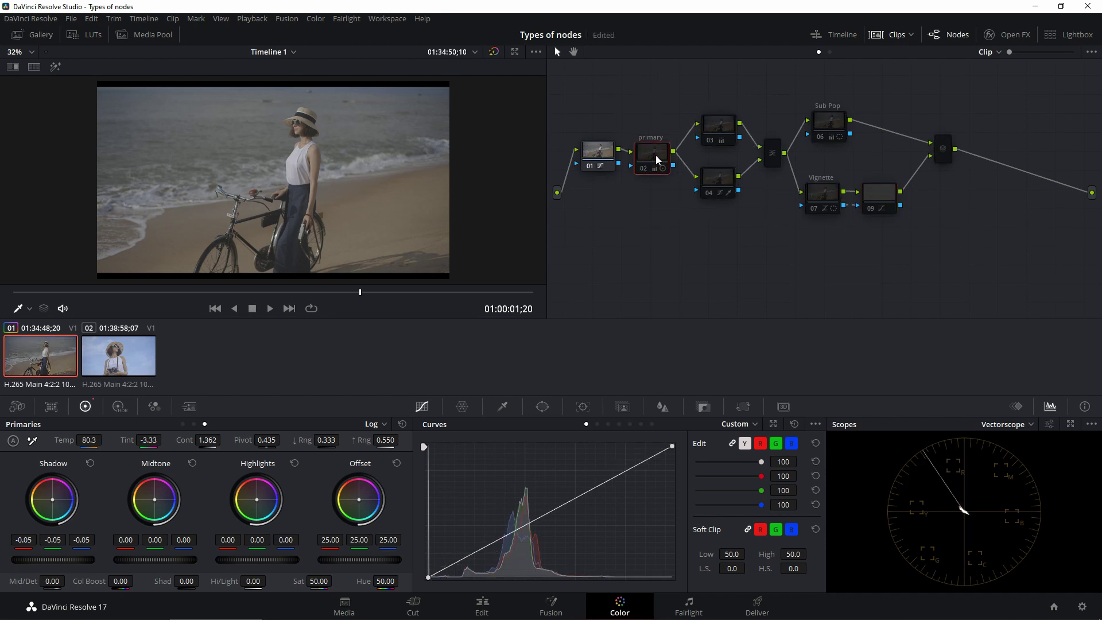
- Re-enable the primary node and parallel nodes 04 and 03 one by one to review each contribution
key(ctrl+d)
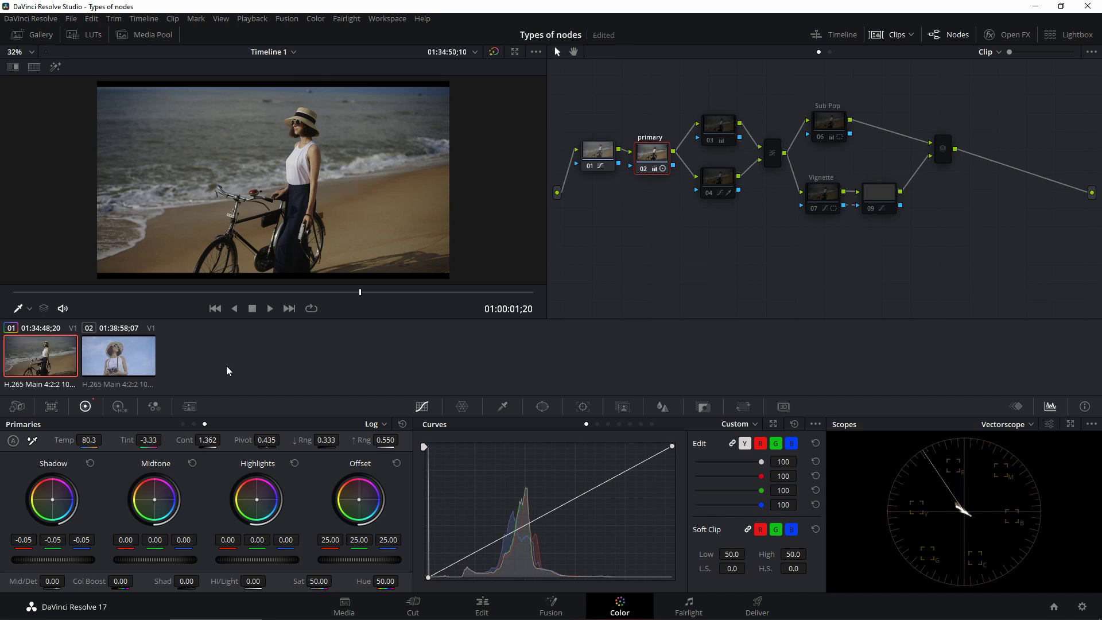
click(728, 133)
click(716, 182)
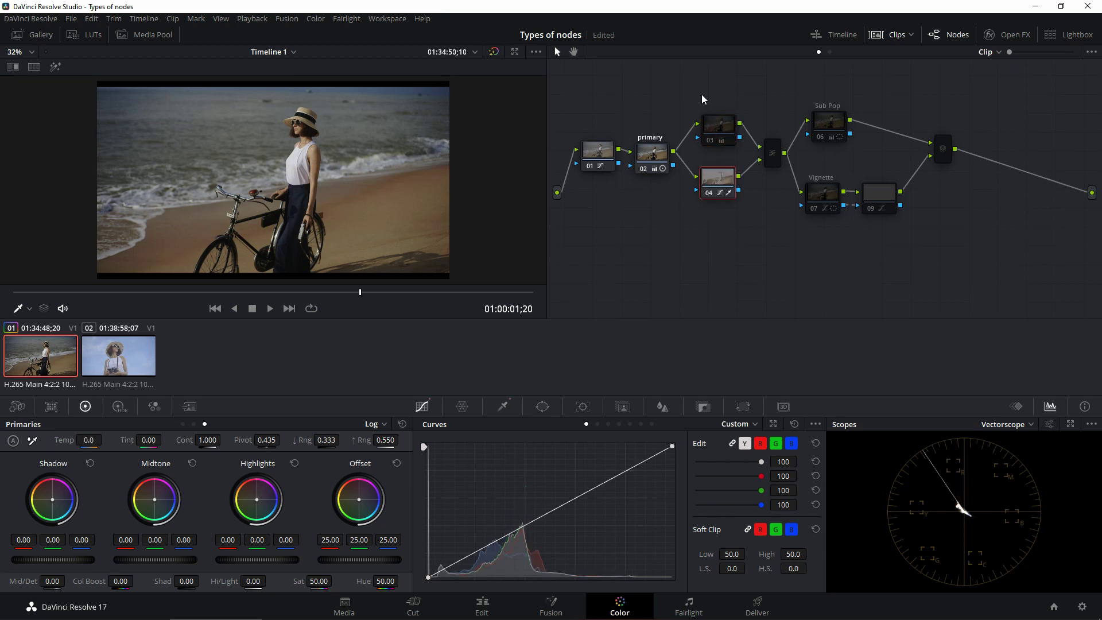
click(722, 133)
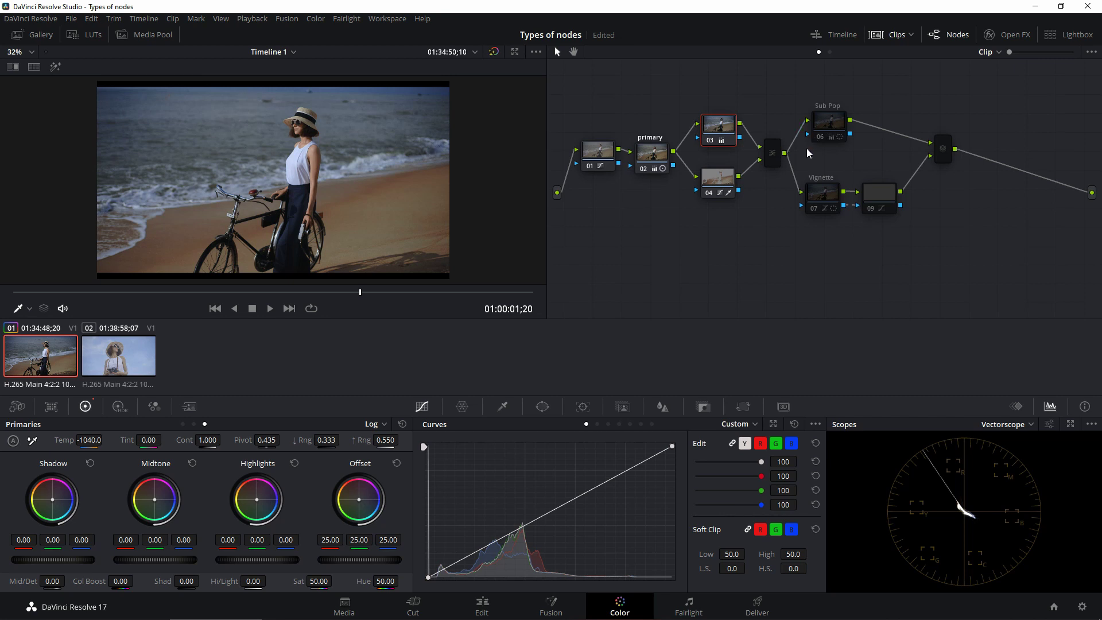
- Re-enable the Sub Pop and Vignette nodes in turn to review their effect, and select node 09
drag(829, 126, 842, 126)
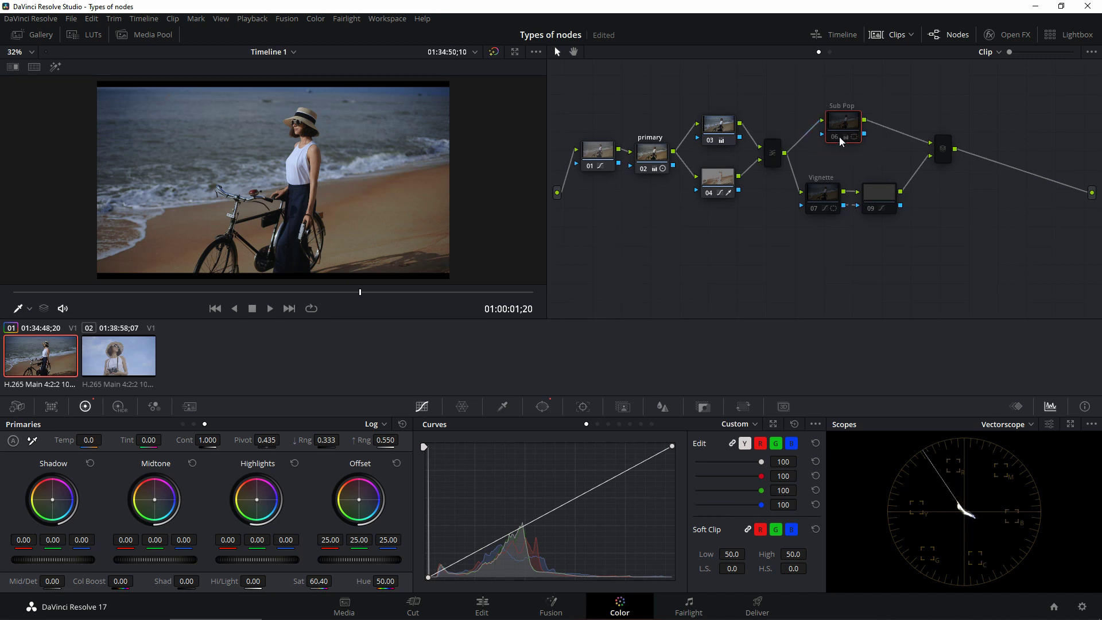
mouse_move(838, 136)
click(831, 195)
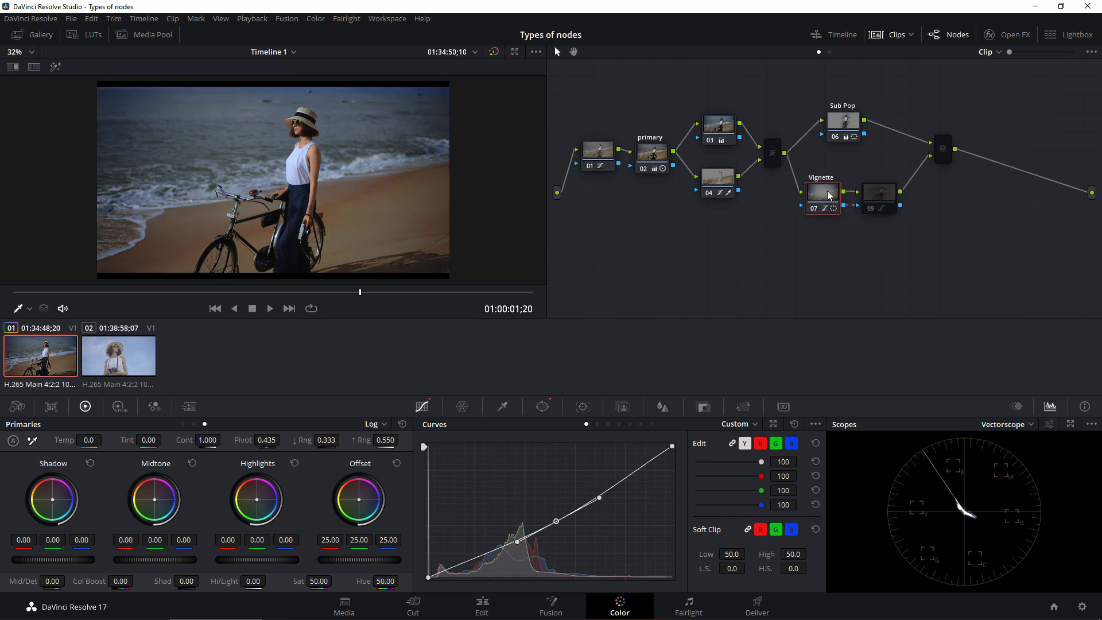
click(878, 193)
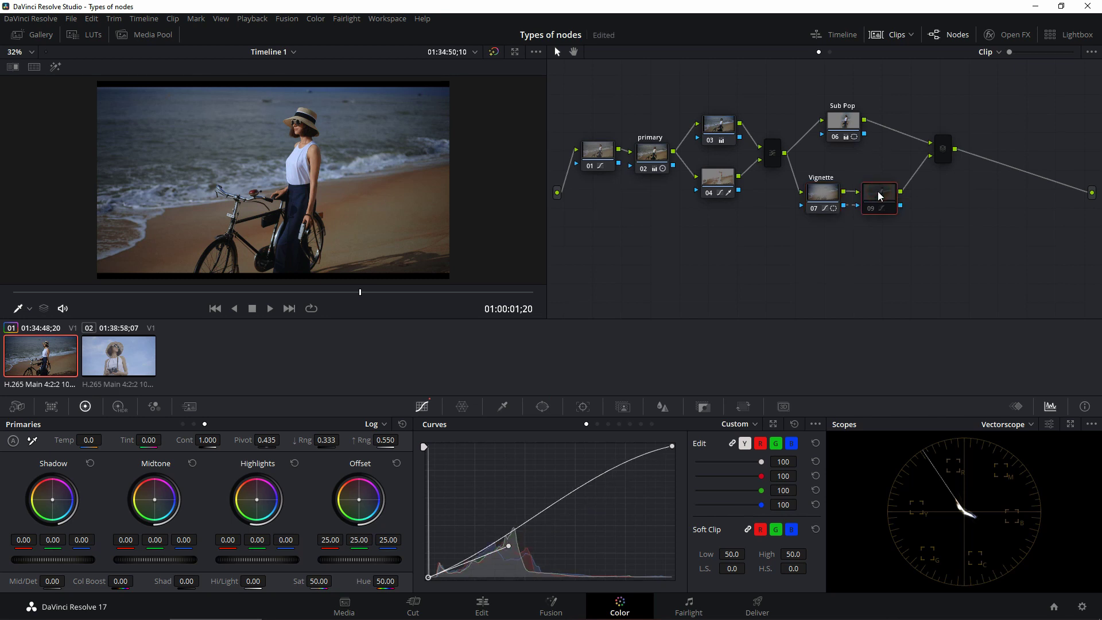